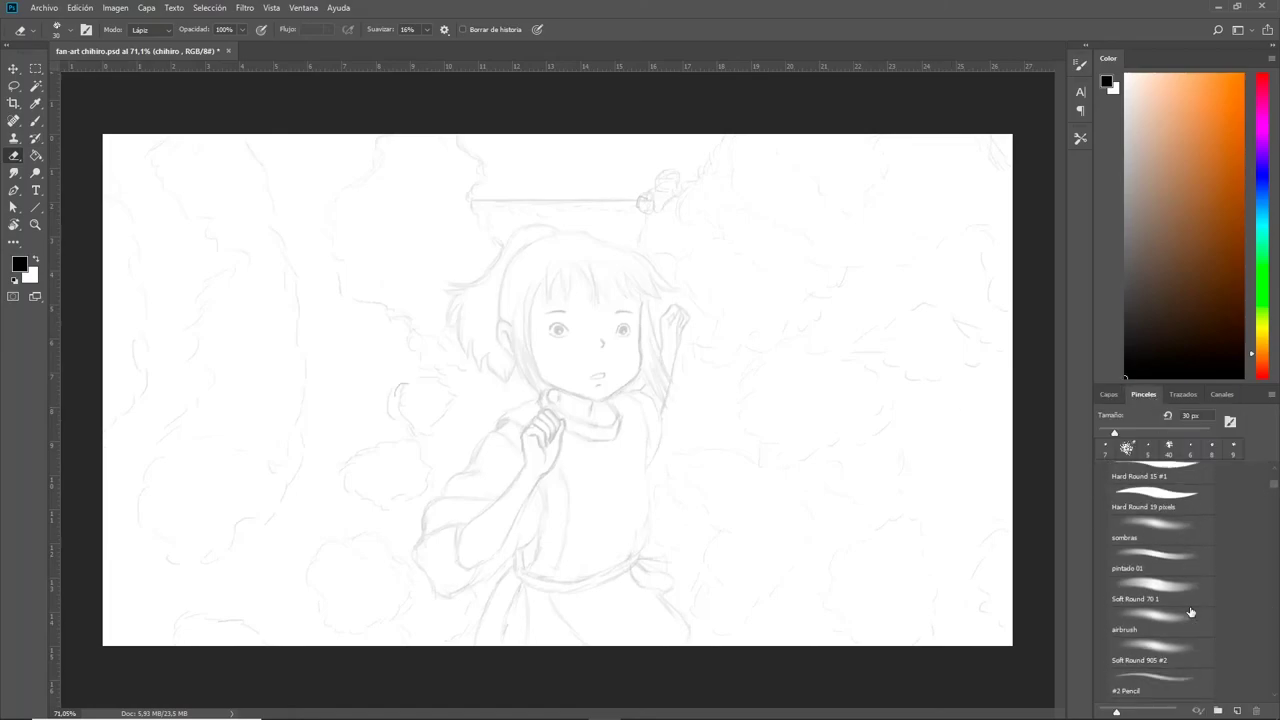
- With the #2 Pencil brush, ink the right cheek line down toward the chin
scroll(1160, 560, "up", 2)
left_click(1160, 641)
scroll(594, 321, "up", 5)
scroll(480, 326, "left", 2)
key("b")
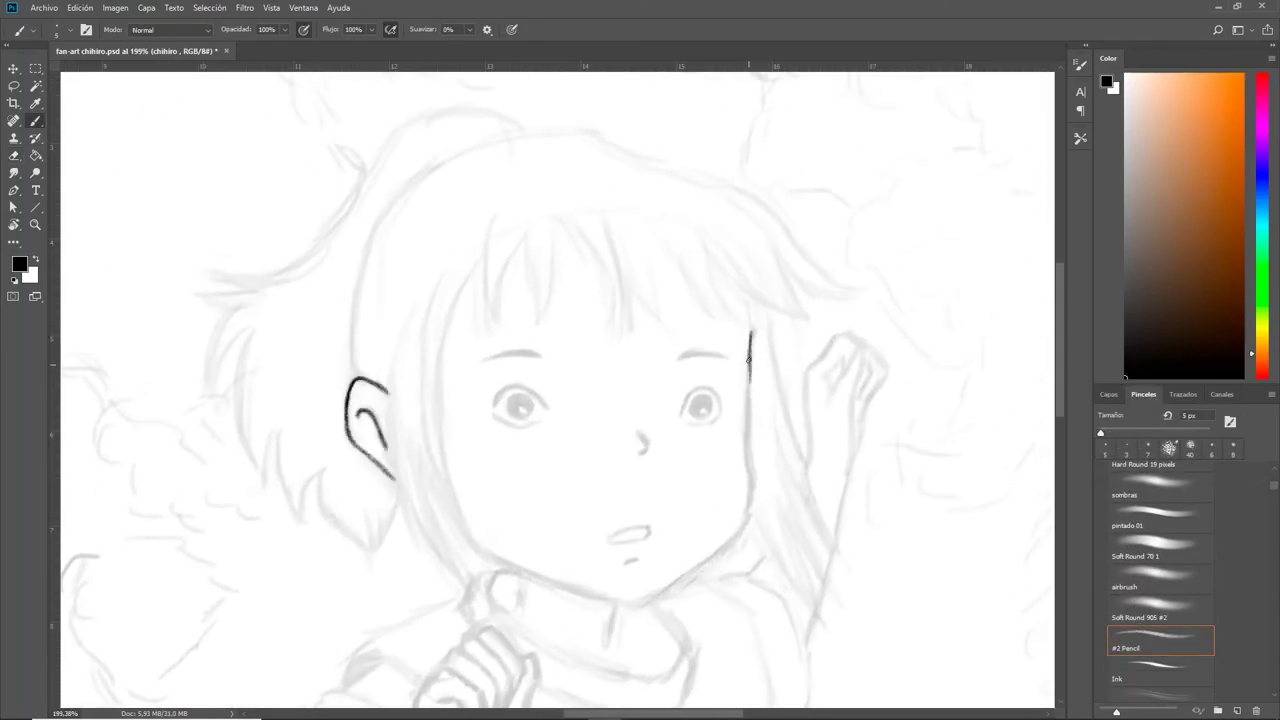
left_click_drag(748, 362, 752, 500)
mouse_move(614, 604)
left_mouse_down()
mouse_move(651, 597)
mouse_move(591, 595)
left_mouse_up()
key("ctrl+z")
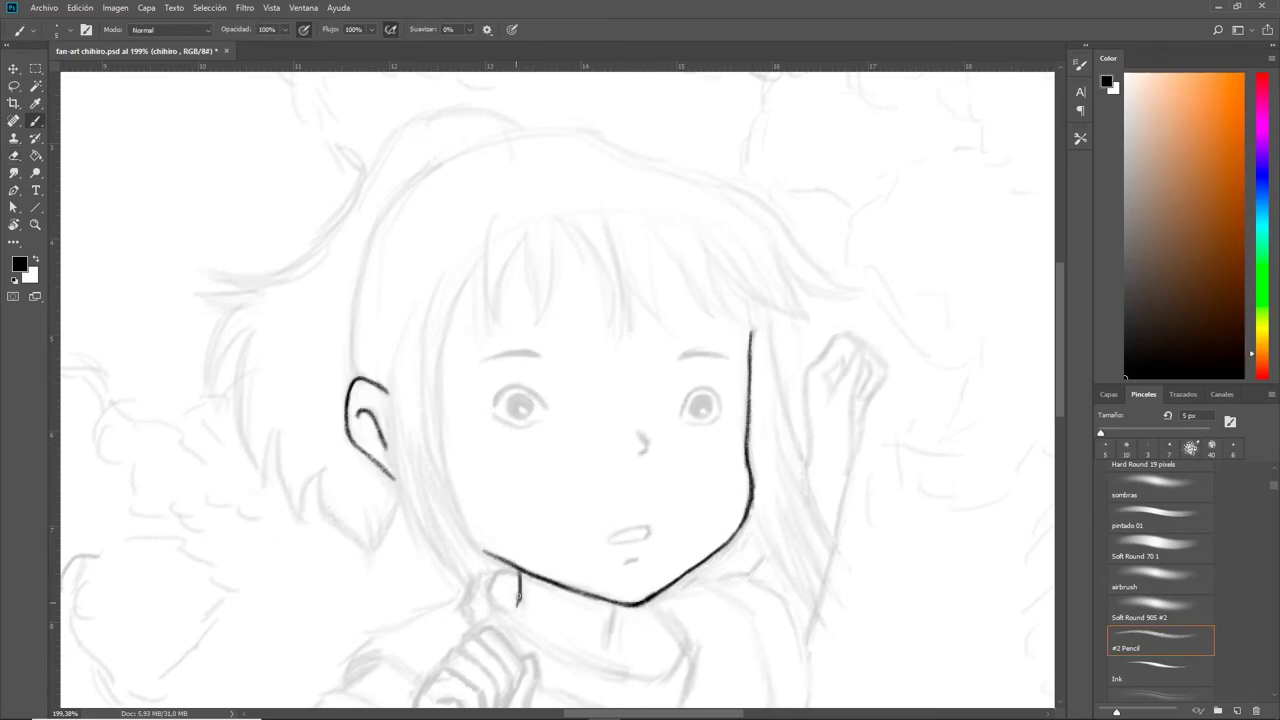
- Ink the jawline, then the raised hand's fingers, fingertip and arm outline
left_click_drag(817, 426, 762, 291)
mouse_move(790, 201)
left_mouse_down()
mouse_move(770, 222)
mouse_move(757, 330)
mouse_move(806, 214)
left_mouse_up()
key("e")
key("b")
mouse_move(777, 236)
left_mouse_down()
mouse_move(789, 233)
mouse_move(778, 266)
left_mouse_up()
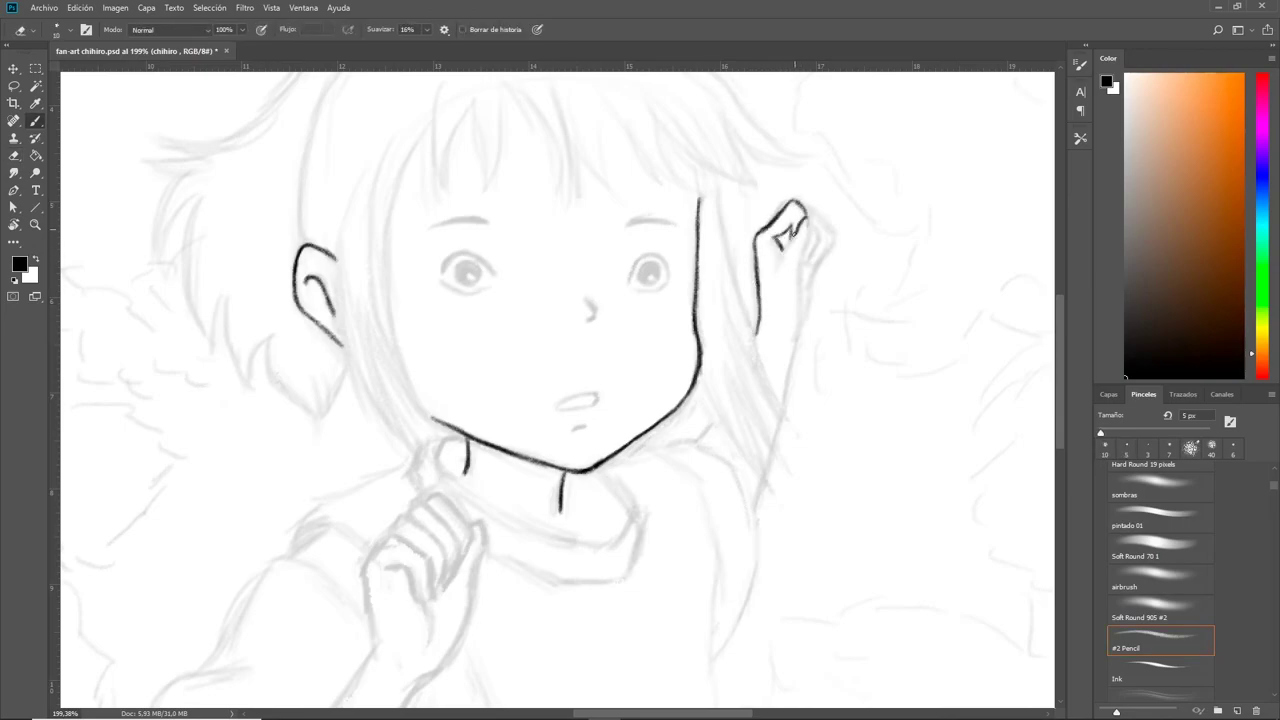
left_click_drag(808, 218, 802, 262)
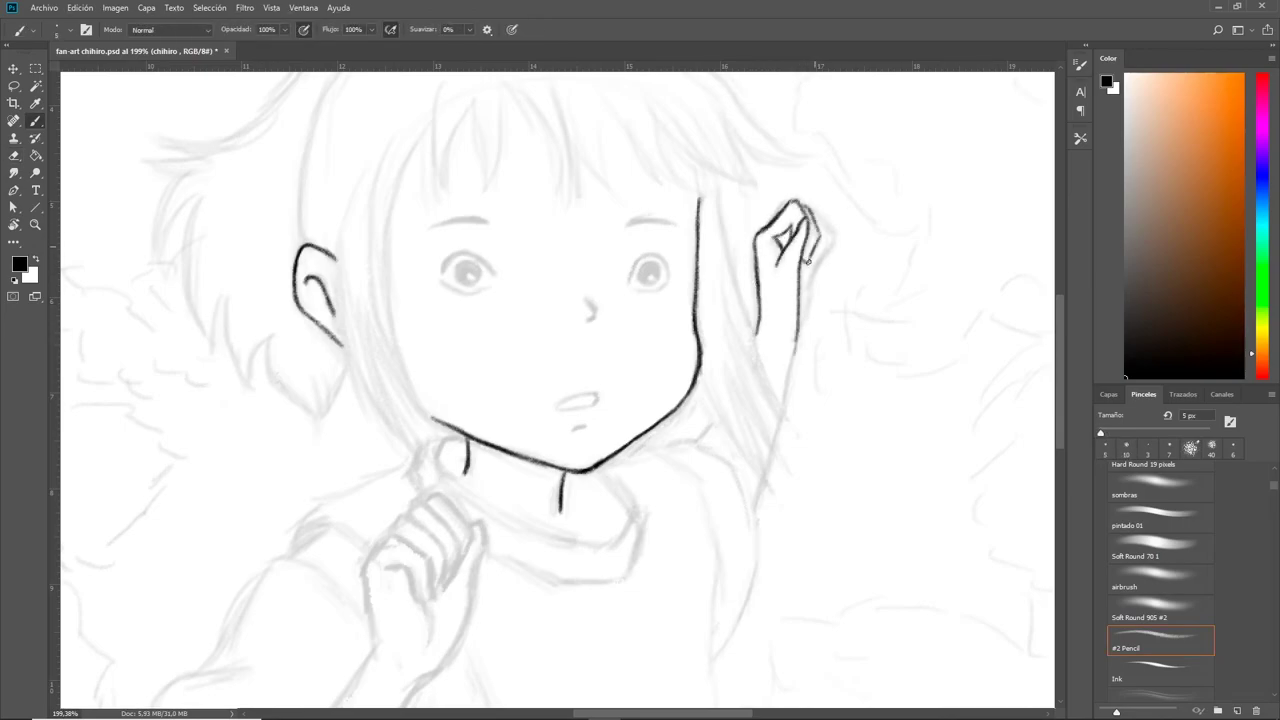
mouse_move(802, 334)
left_mouse_down()
mouse_move(788, 384)
mouse_move(863, 271)
mouse_move(798, 318)
left_mouse_up()
mouse_move(716, 322)
left_mouse_down()
mouse_move(733, 298)
mouse_move(787, 342)
left_mouse_up()
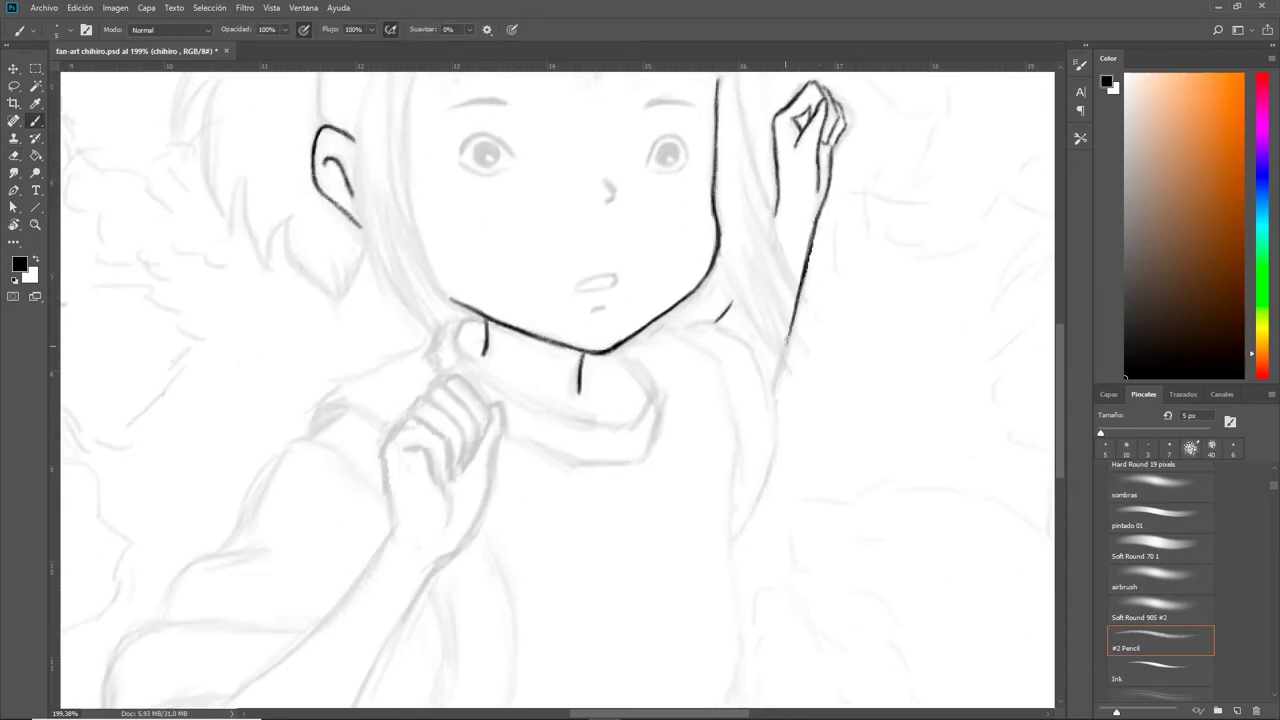
- Ink the collar-gripping hand, its wrist and the forearm and elbow with a slightly larger brush
left_click_drag(567, 311, 629, 152)
left_click_drag(471, 259, 445, 292)
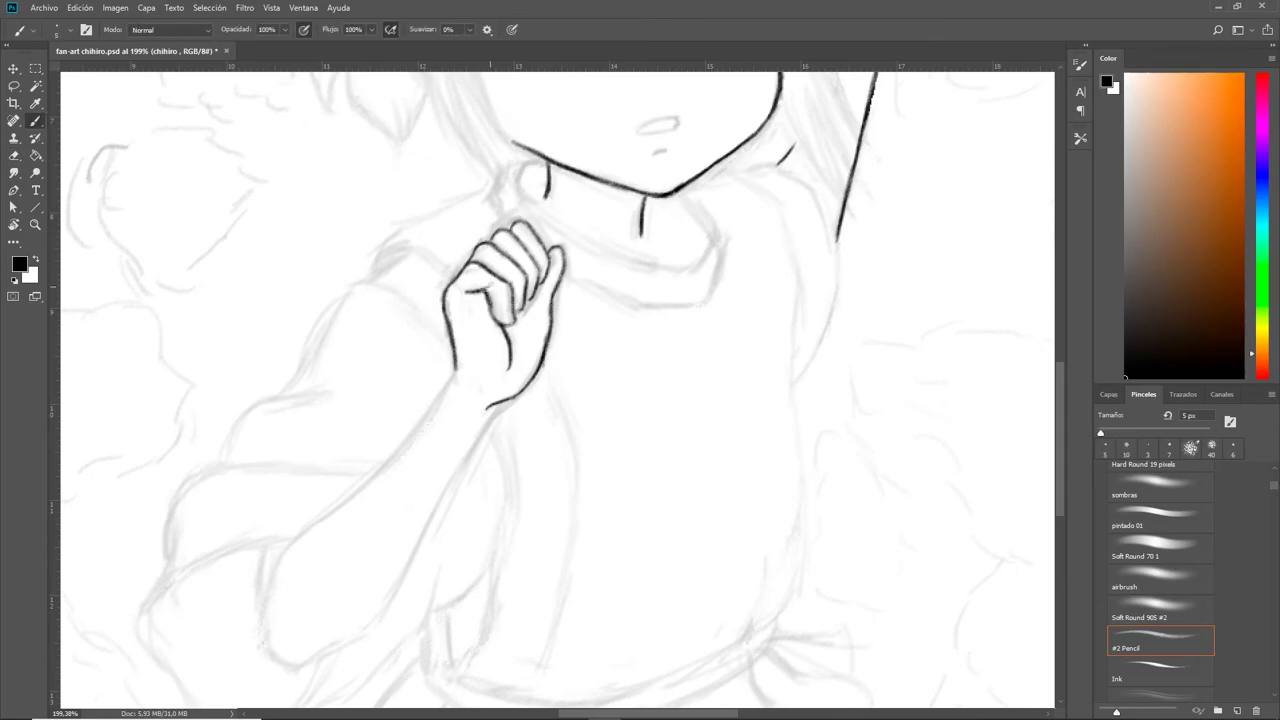
mouse_move(276, 556)
left_mouse_down()
mouse_move(343, 466)
mouse_move(338, 565)
left_mouse_up()
key("bracketright")
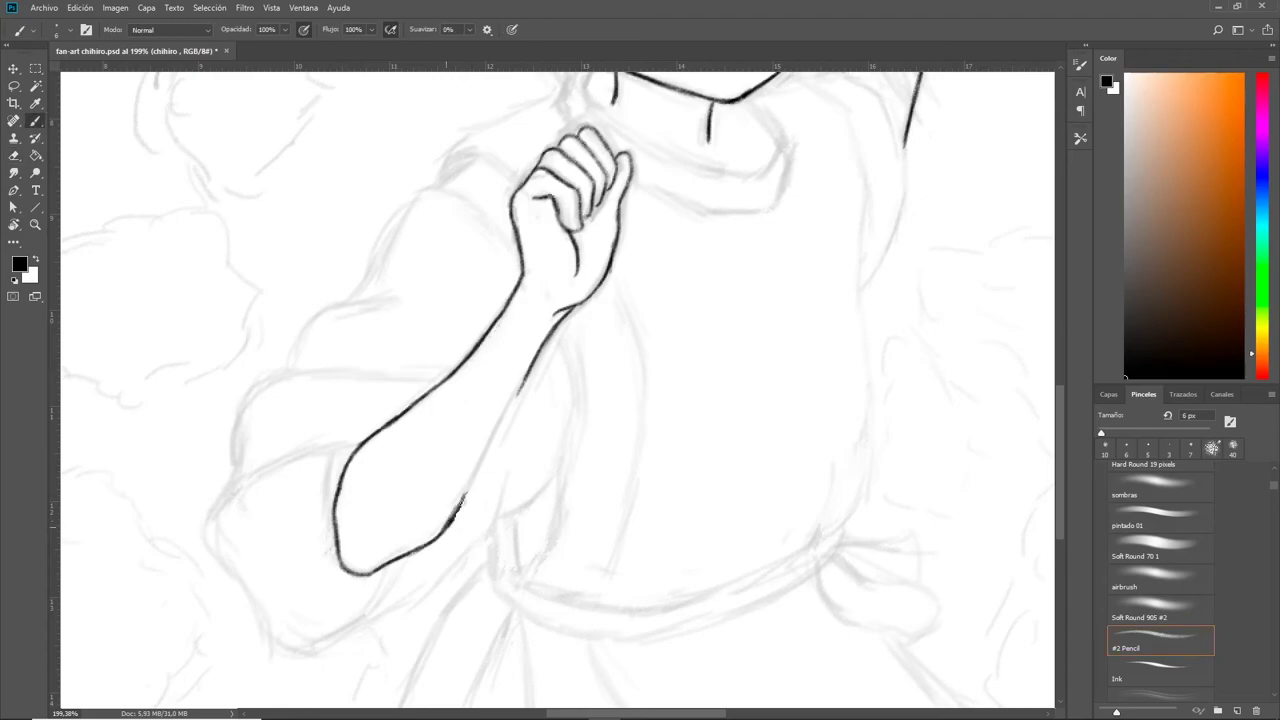
left_click_drag(634, 266, 559, 453)
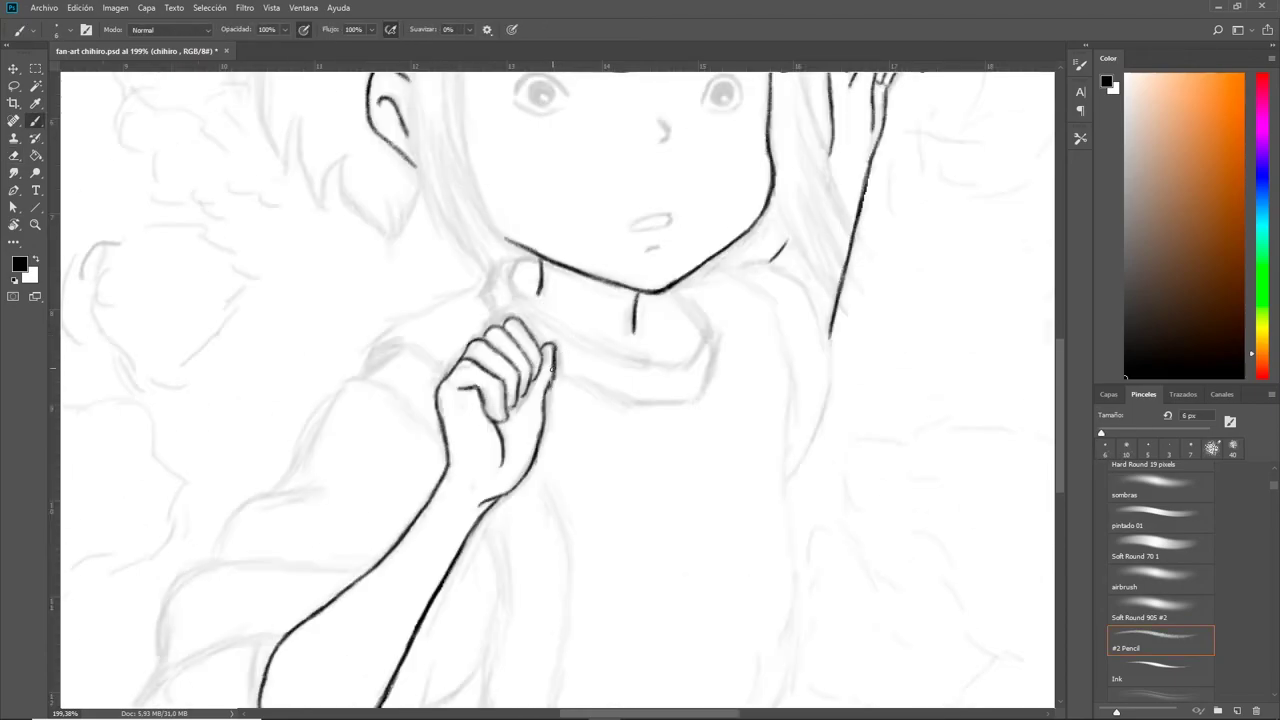
left_click_drag(543, 404, 586, 514)
- Rename the skin lines layer 'piel' and add a new 'ropa' layer for clothing
left_click(1108, 394)
double_click(1166, 489)
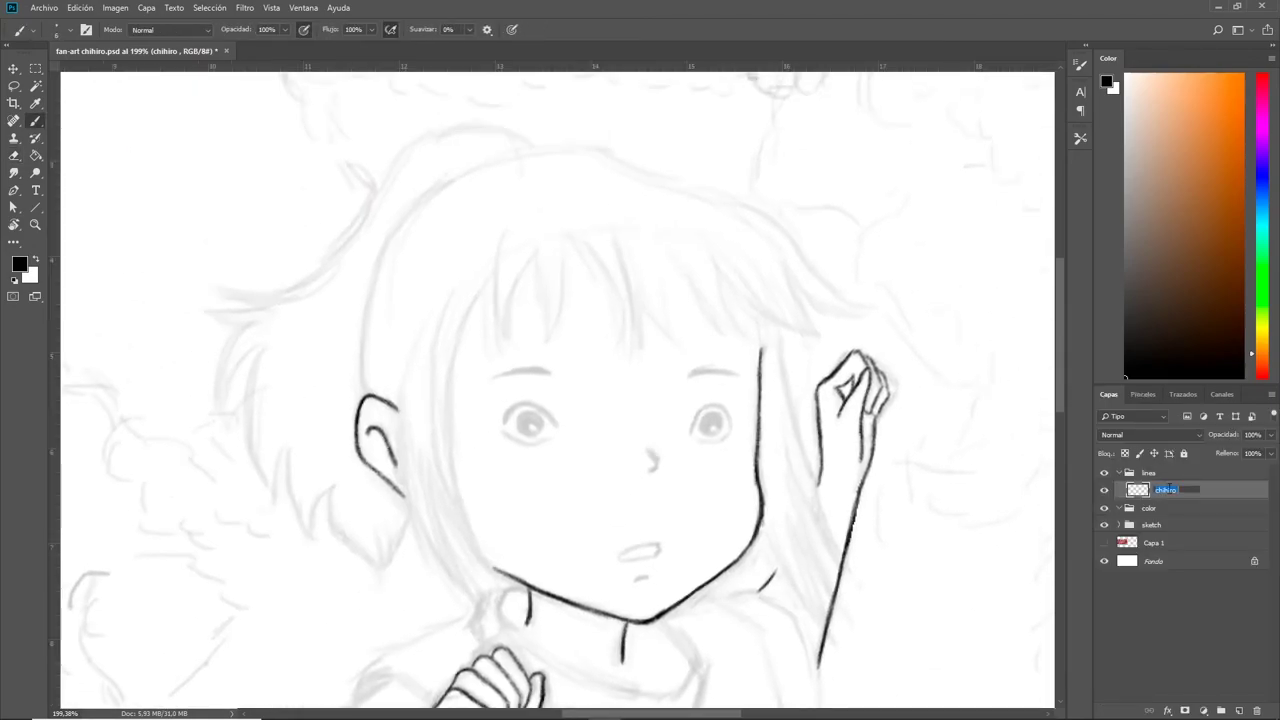
left_click(1240, 708)
scroll(640, 400, "up", 2)
- Ink the collar around the neck with its folds and lower edge
left_click_drag(503, 258, 645, 335)
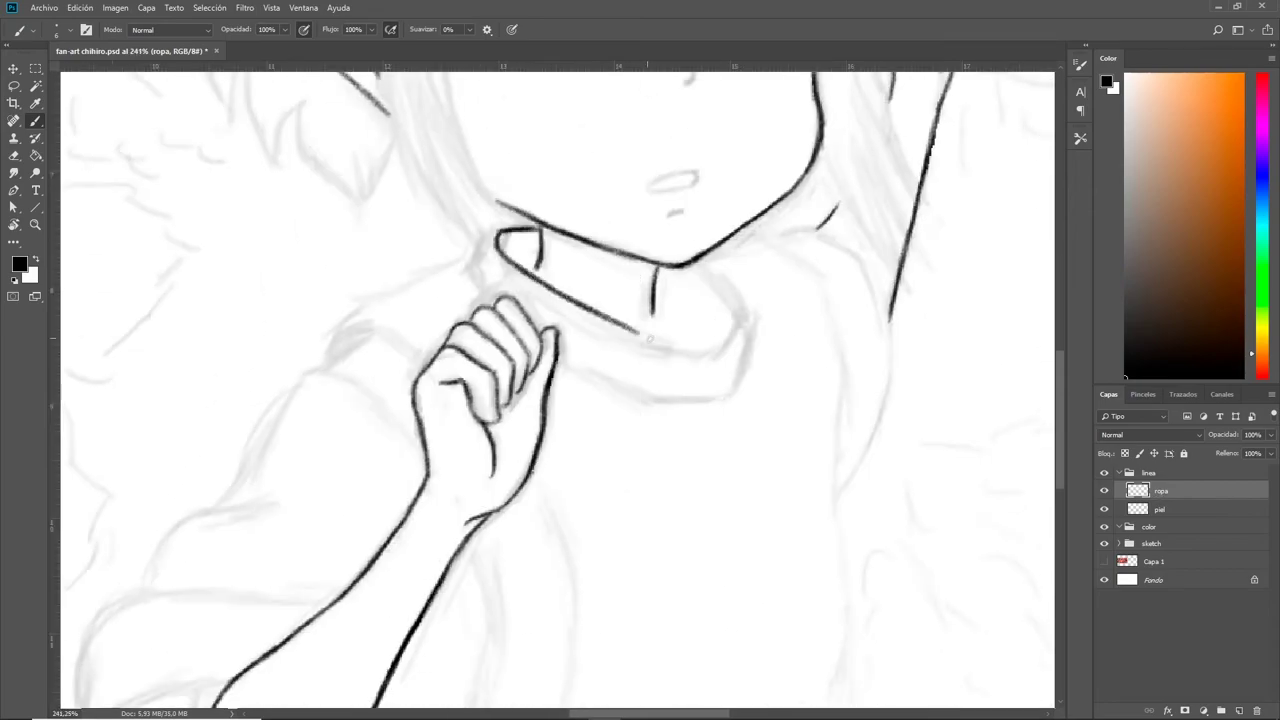
left_click_drag(469, 262, 490, 302)
left_click_drag(562, 360, 702, 402)
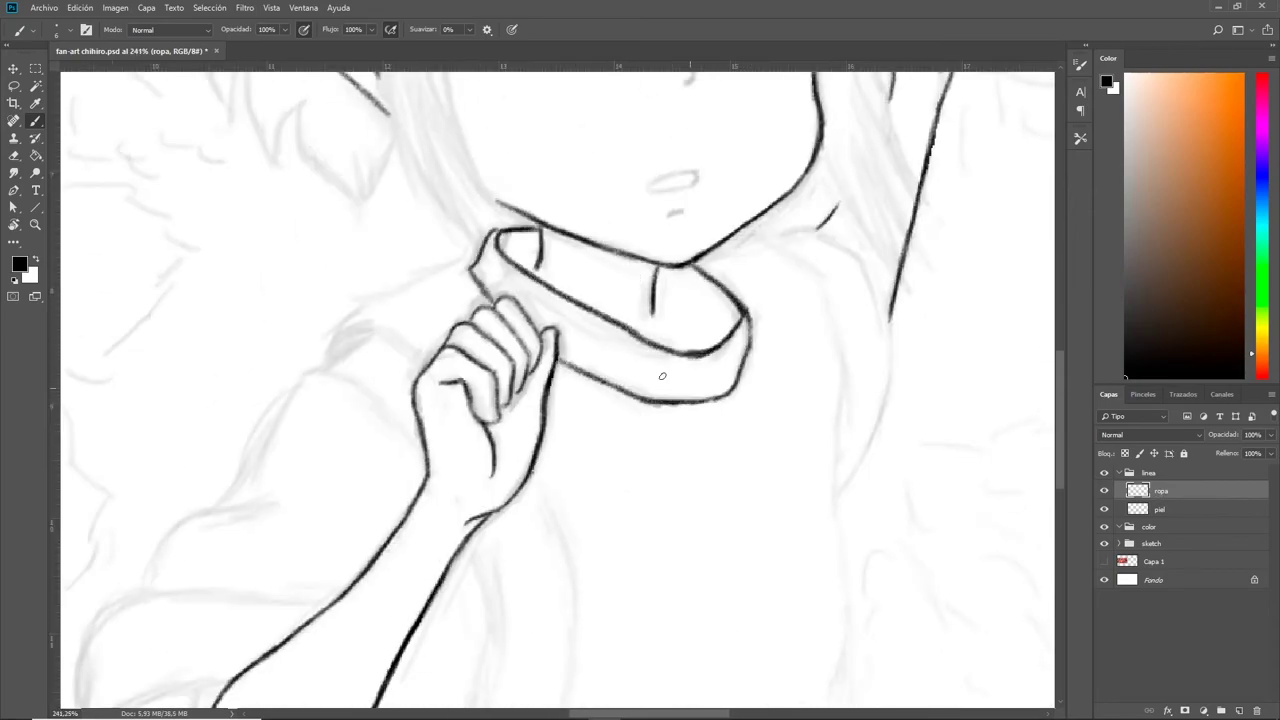
left_click_drag(481, 254, 470, 290)
left_click_drag(722, 242, 764, 238)
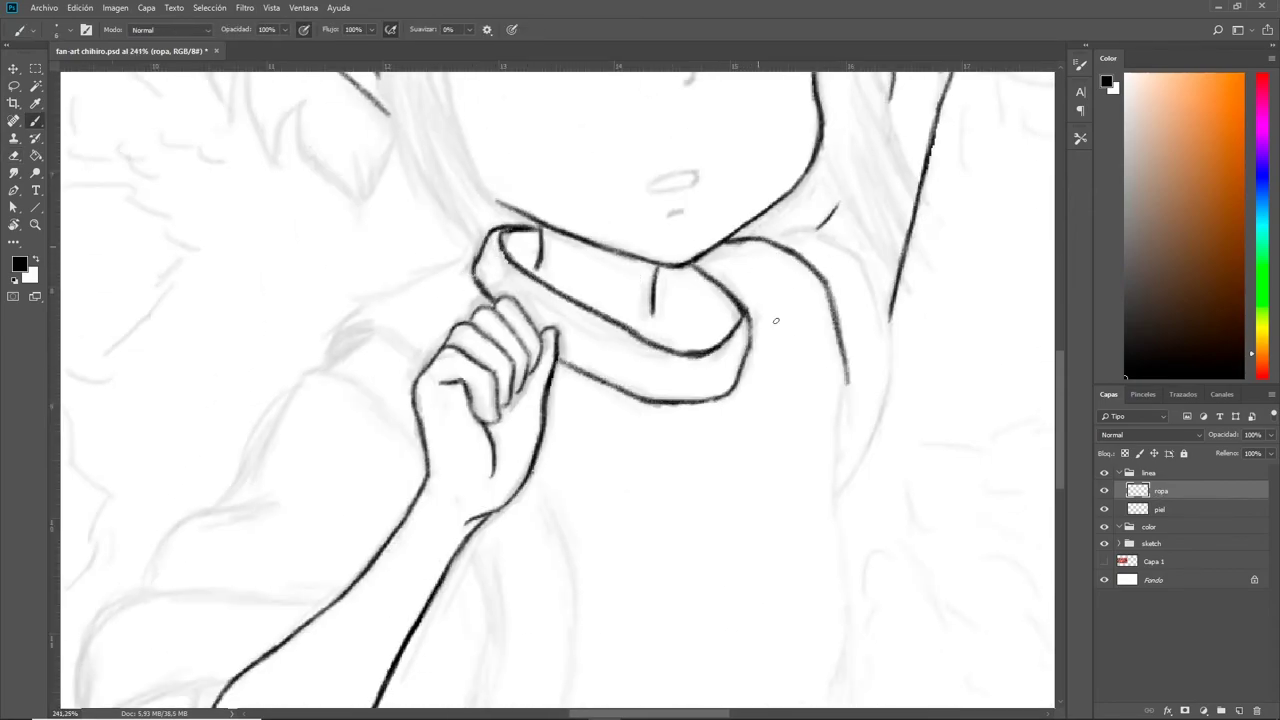
left_click_drag(847, 372, 840, 534)
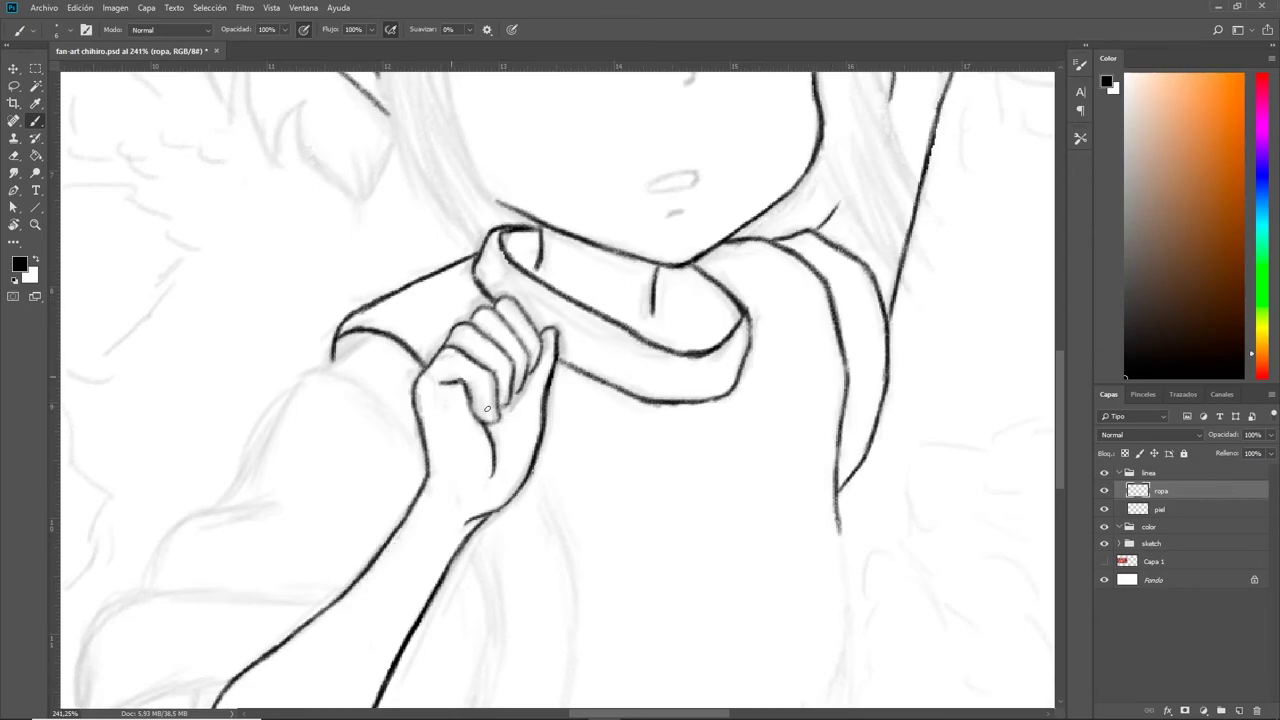
- Ink the sleeve edges, a fold tick and the inner arm line around the gripping hand
left_click_drag(487, 408, 657, 318)
left_click_drag(468, 298, 478, 282)
mouse_move(440, 320)
left_mouse_down()
mouse_move(600, 372)
mouse_move(586, 162)
left_mouse_up()
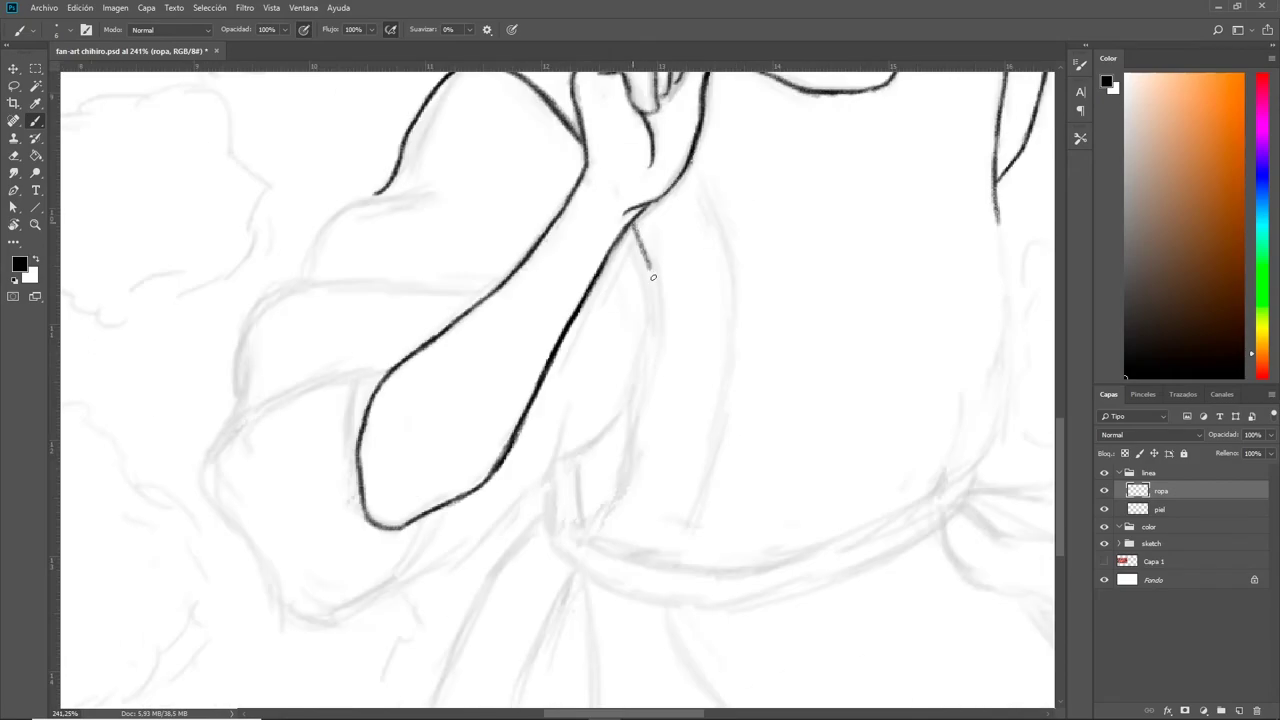
left_click_drag(632, 222, 555, 458)
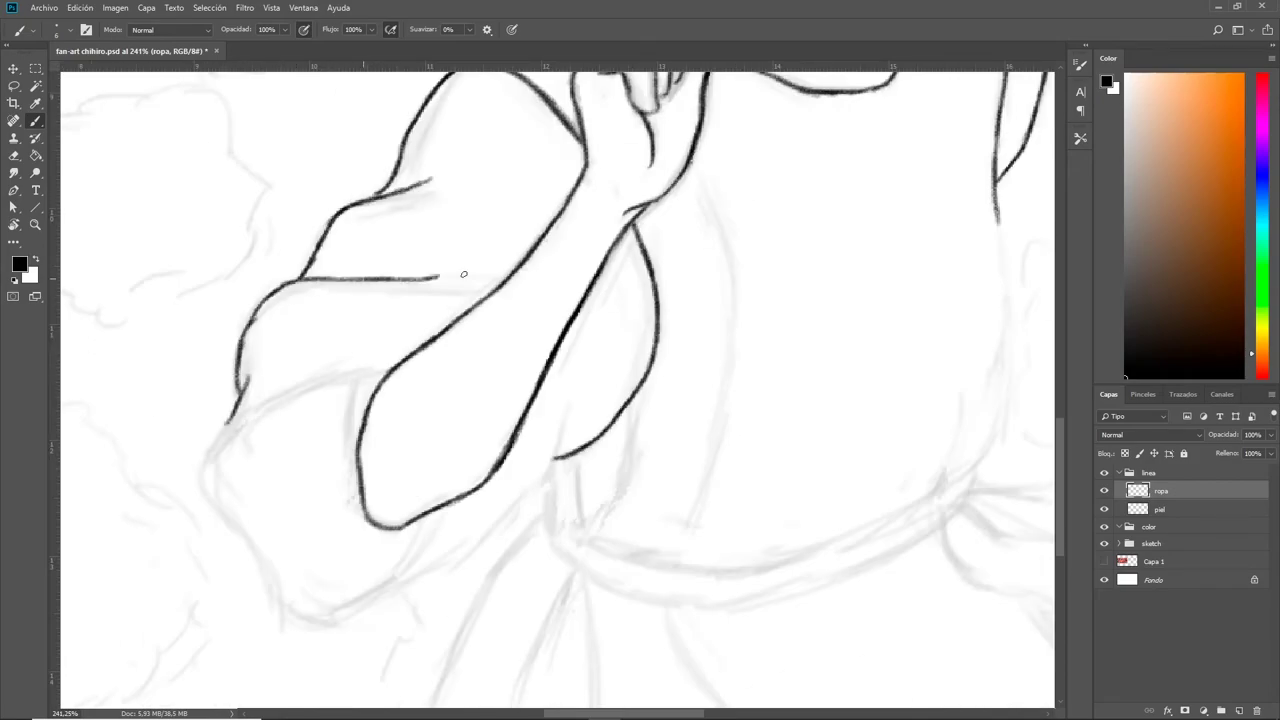
left_click_drag(208, 450, 385, 370)
left_click_drag(355, 378, 347, 410)
mouse_move(212, 490)
left_mouse_down()
mouse_move(348, 604)
mouse_move(569, 407)
mouse_move(518, 498)
mouse_move(548, 393)
left_mouse_up()
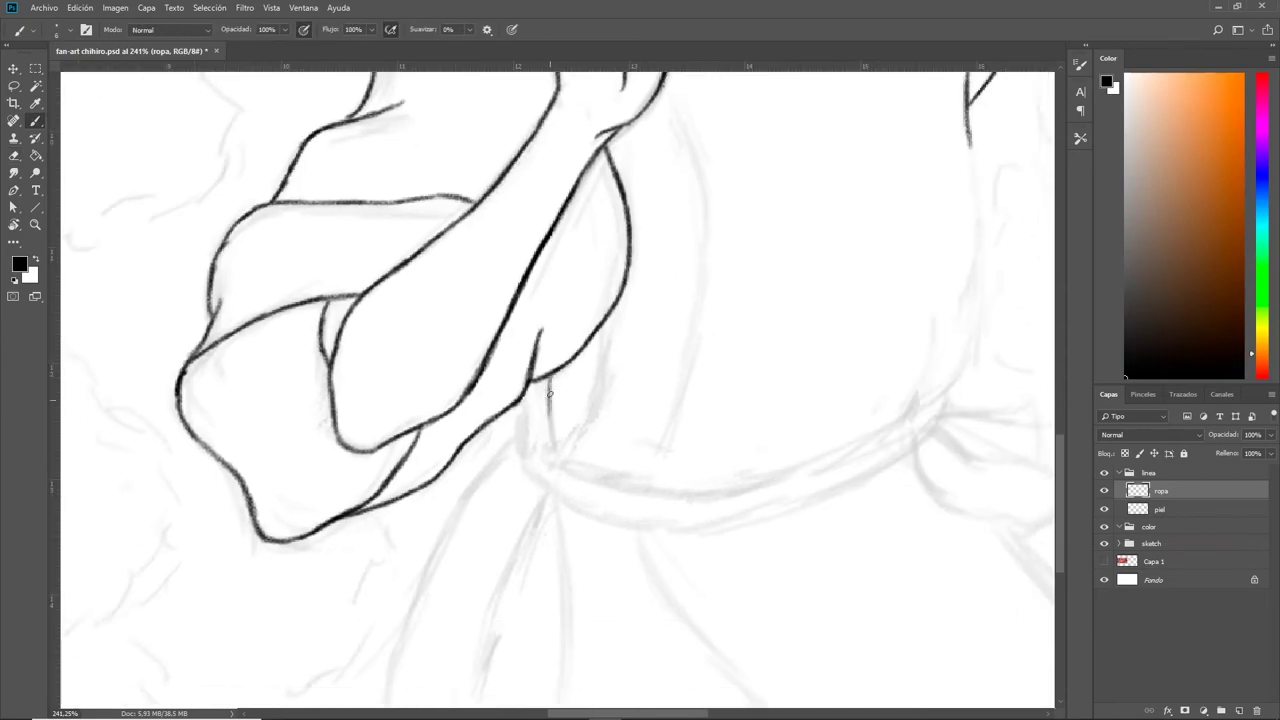
- Ink the shirt's side line and bottom edge toward the sash bow
scroll(541, 456, "up", 5)
scroll(623, 360, "right", 1)
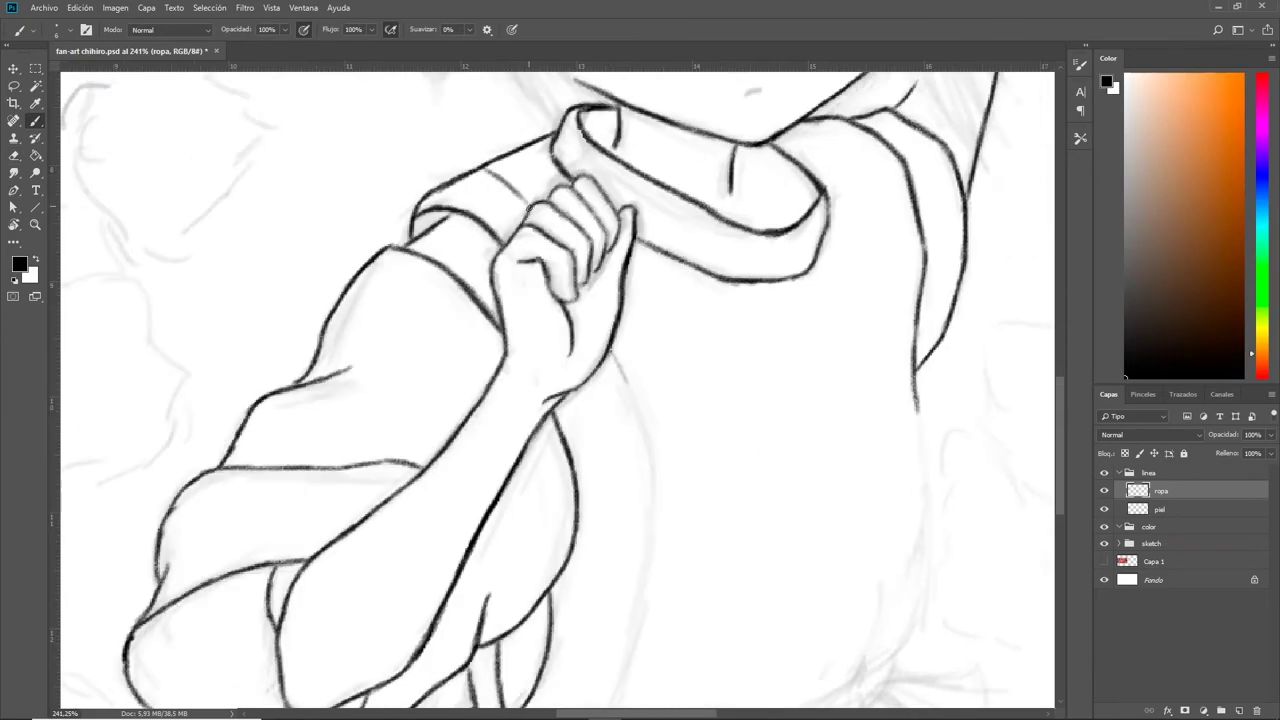
scroll(623, 380, "down", 2)
left_click_drag(722, 270, 710, 350)
scroll(715, 379, "right", 2)
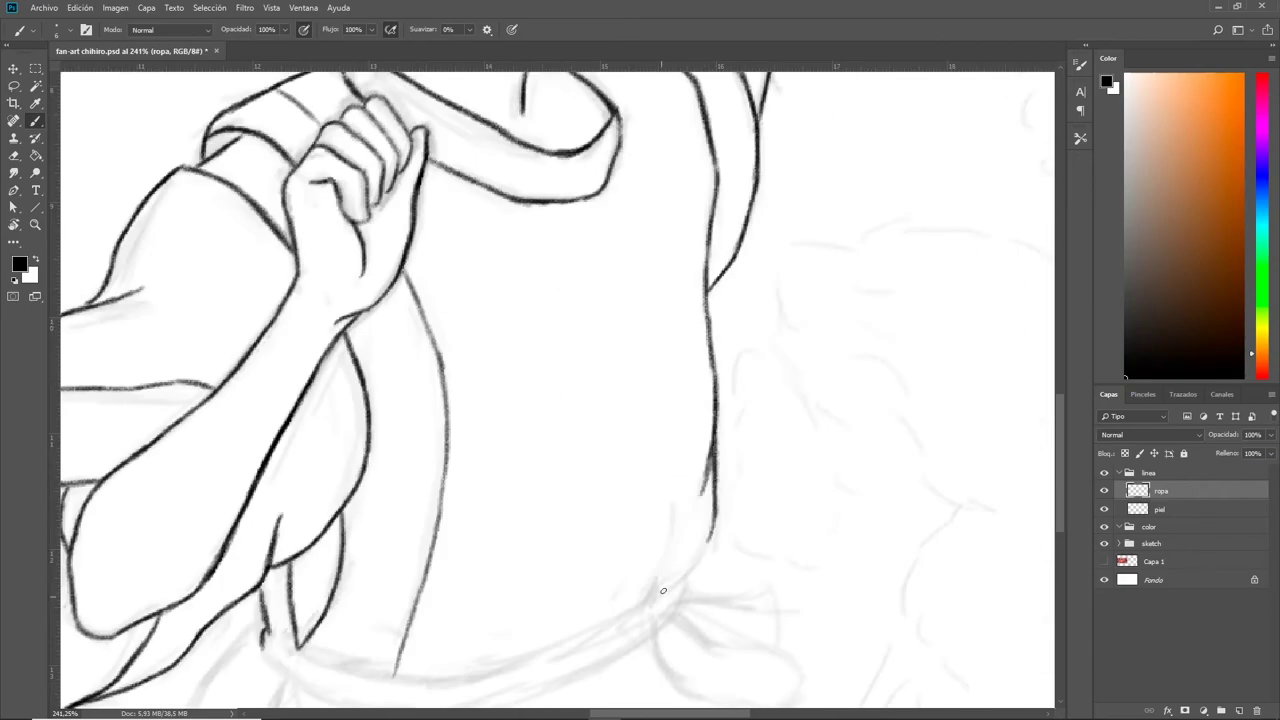
left_click_drag(732, 543, 783, 353)
left_click_drag(448, 472, 640, 424)
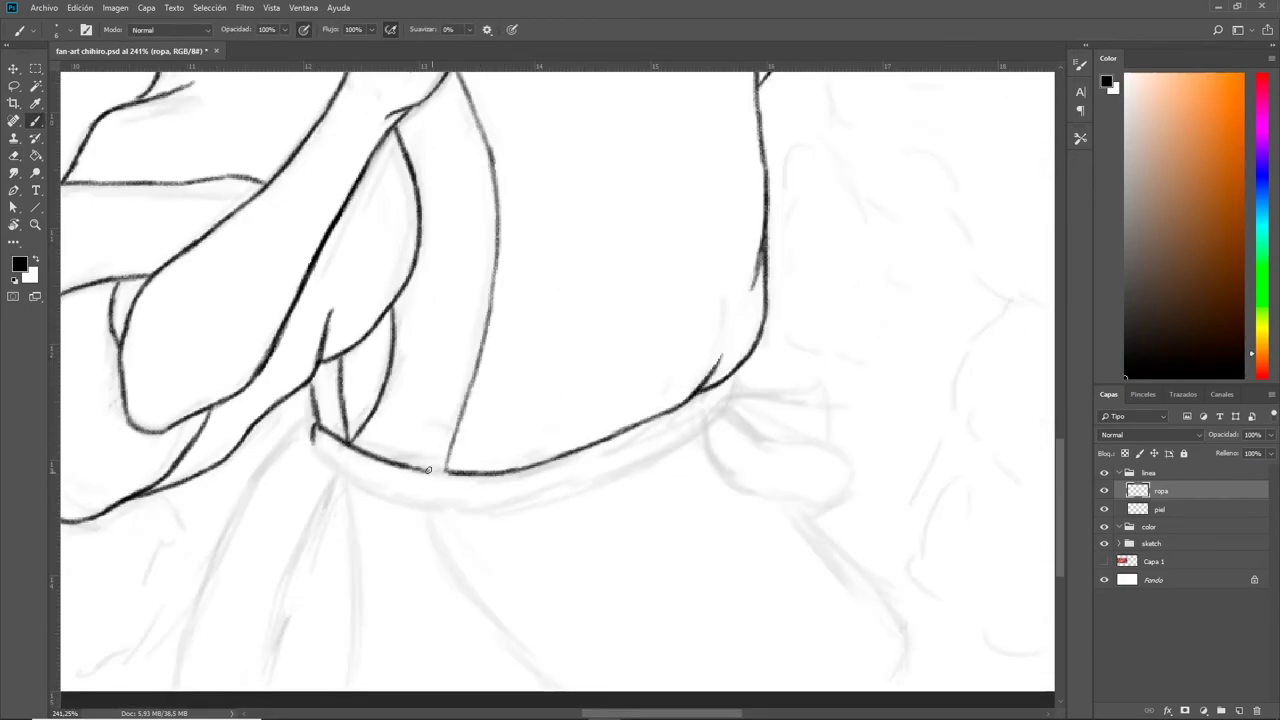
left_click_drag(745, 432, 852, 468)
- Ink the waist sash's lower outline
scroll(690, 343, "down", 2)
scroll(690, 343, "right", 1)
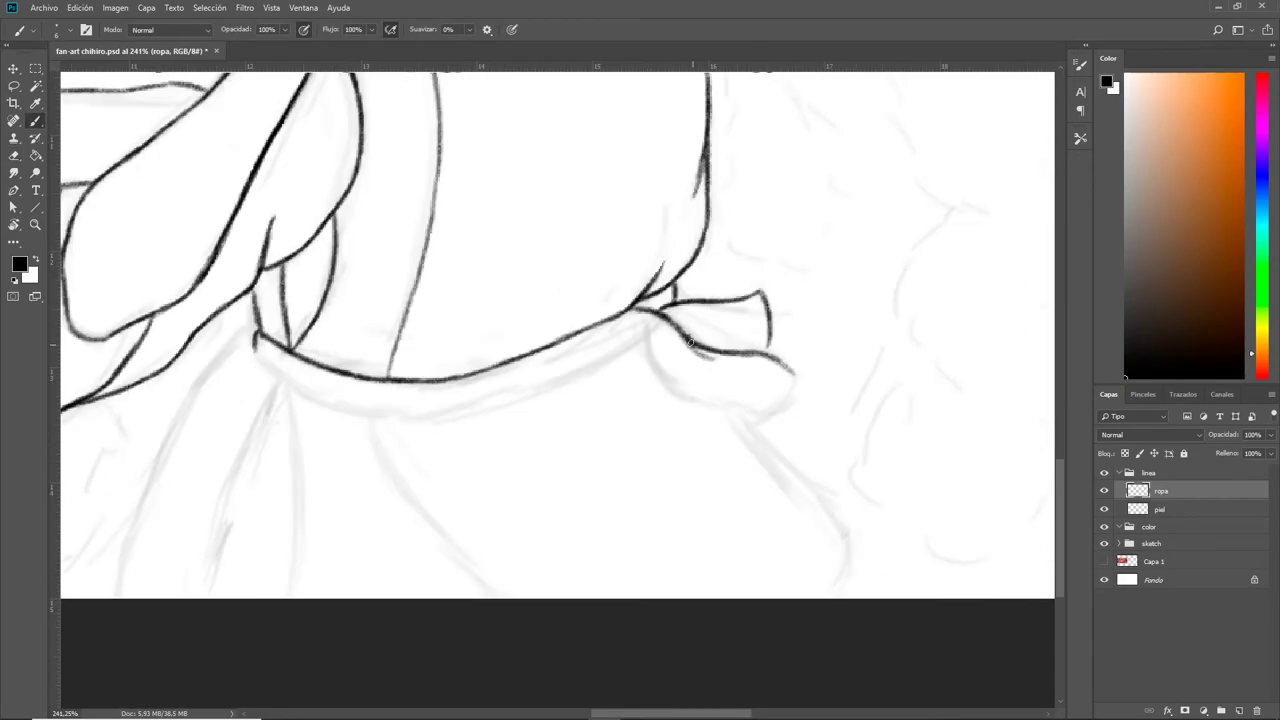
left_click_drag(420, 420, 640, 332)
left_click_drag(256, 348, 432, 421)
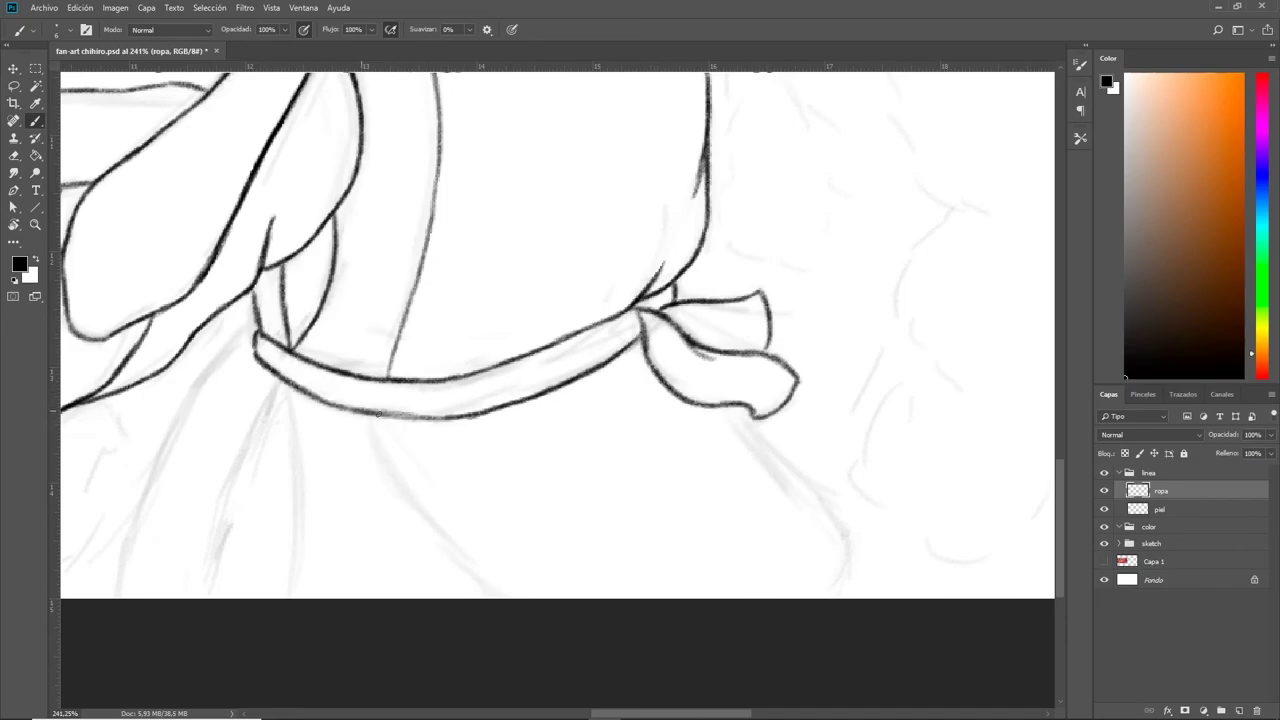
scroll(520, 392, "down", 1)
scroll(520, 392, "left", 2)
- Ink the sash bow and the skirt's fold lines
left_click_drag(362, 297, 256, 486)
left_click_drag(318, 342, 222, 560)
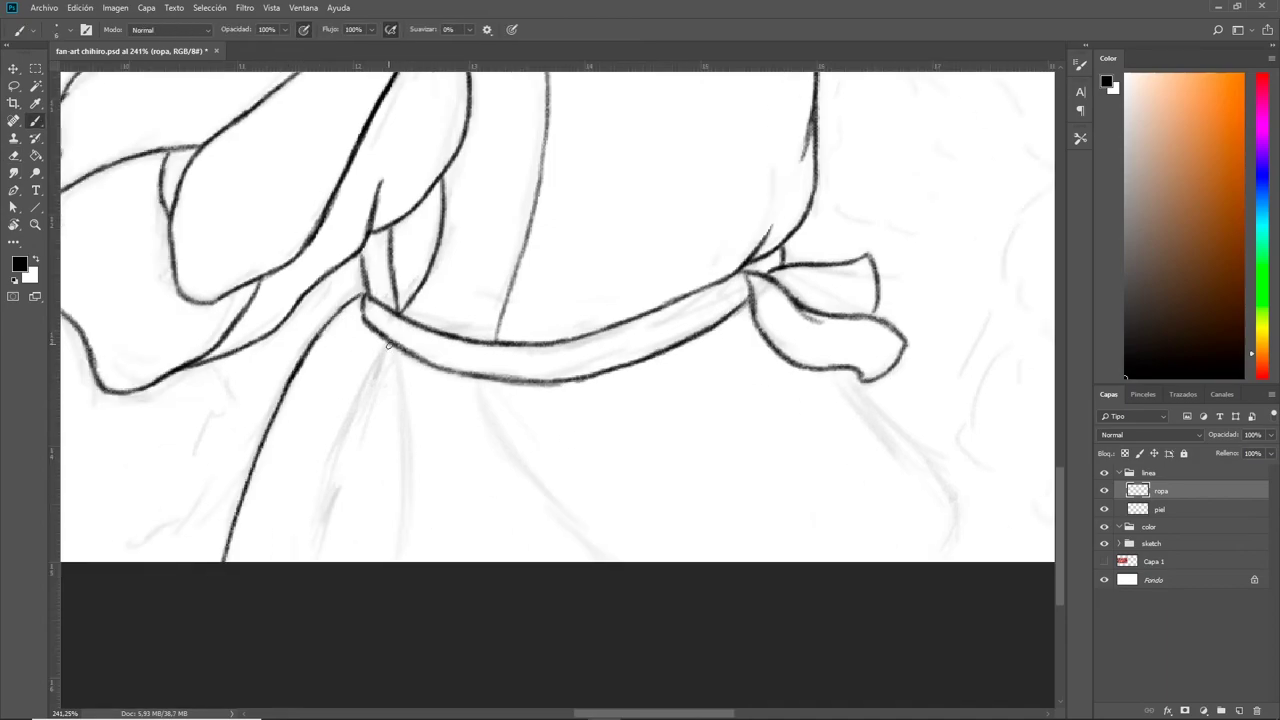
left_click_drag(404, 342, 304, 562)
scroll(304, 560, "right", 4)
scroll(304, 560, "down", 1)
left_click_drag(260, 345, 400, 525)
left_click_drag(606, 334, 721, 453)
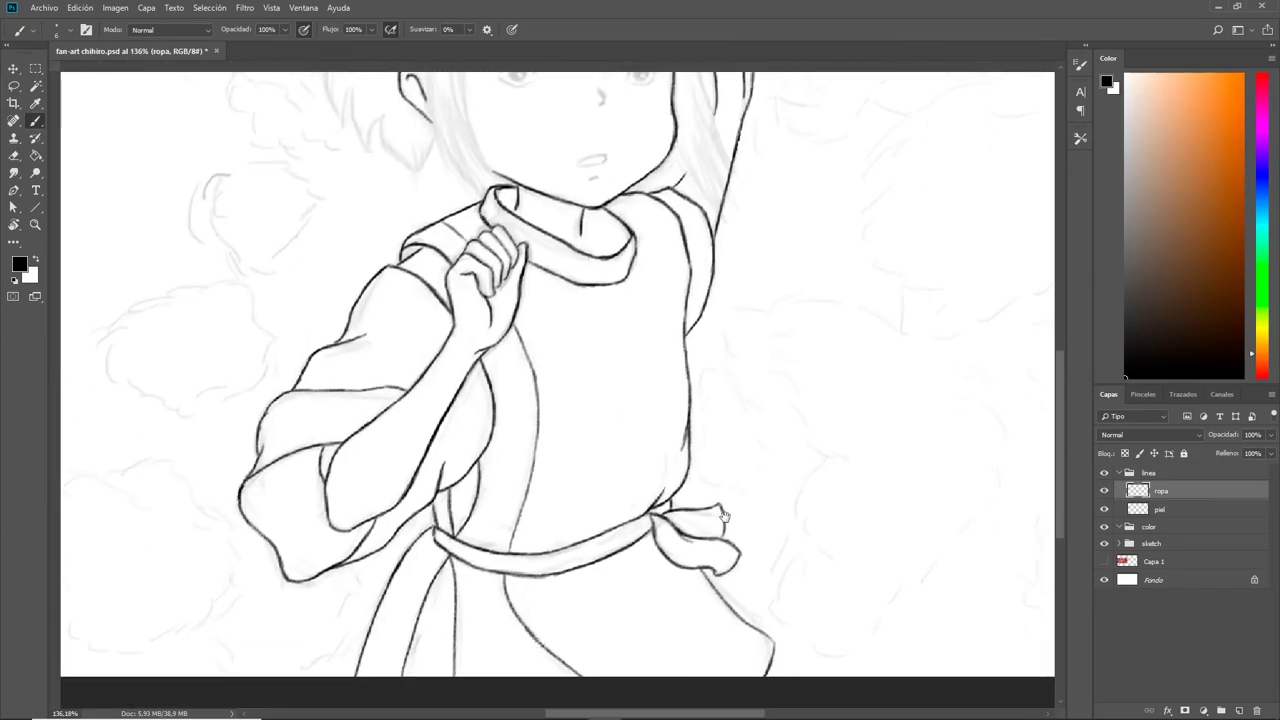
- Ink the hair's left-side and top outline, with strands under the outer lock
scroll(398, 355, "up", 1)
mouse_move(286, 500)
left_mouse_down()
mouse_move(314, 296)
mouse_move(549, 180)
mouse_move(748, 251)
left_mouse_up()
scroll(748, 251, "right", 3)
left_click_drag(573, 165, 730, 258)
left_click_drag(692, 216, 775, 305)
left_click_drag(578, 225, 722, 324)
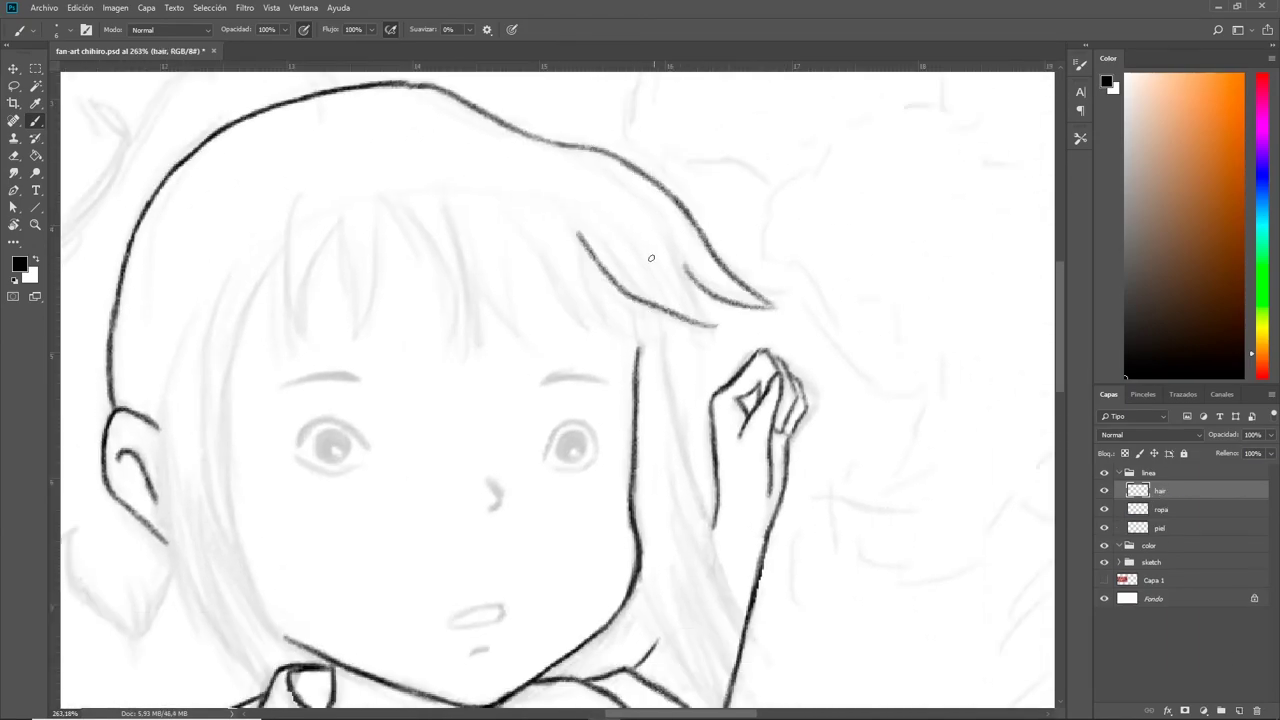
left_click_drag(580, 250, 652, 345)
left_click_drag(670, 235, 725, 325)
left_click_drag(524, 228, 598, 332)
left_click_drag(562, 276, 600, 332)
- Ink the strands of the bangs on the hair layer
key("alt+bracketleft")
key("alt+bracketleft")
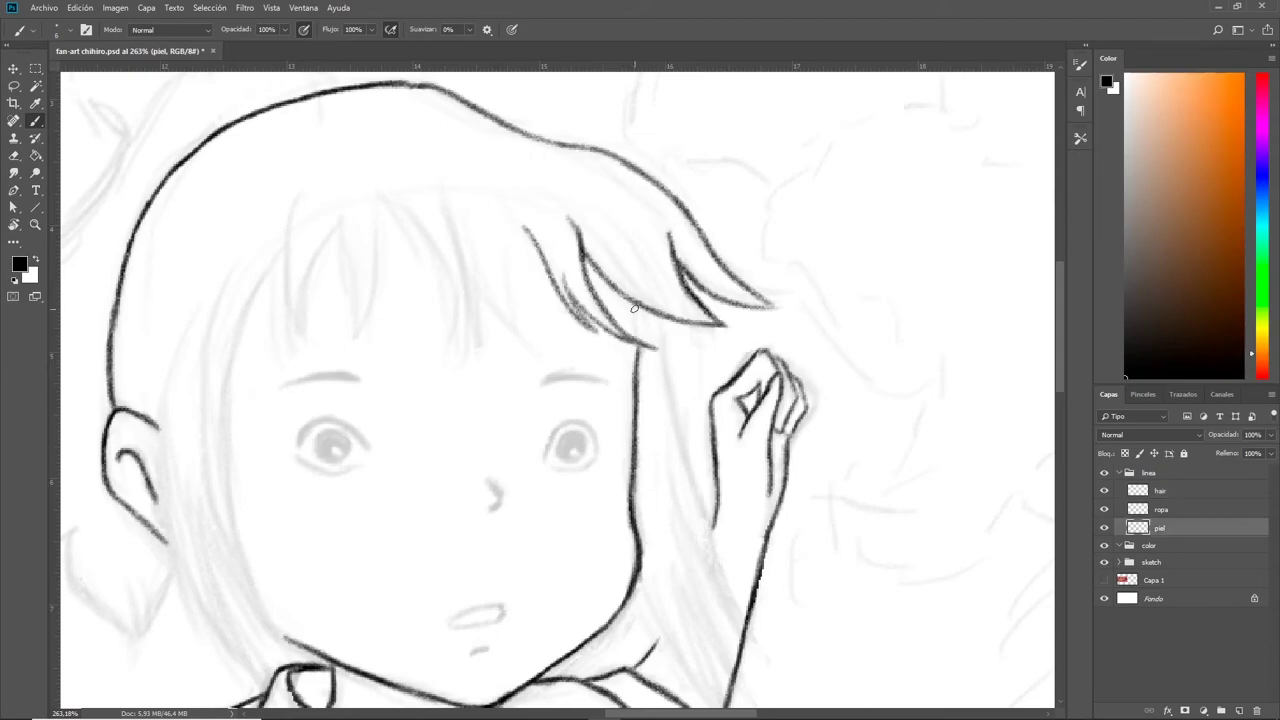
key("alt+bracketright")
key("alt+bracketright")
left_click_drag(378, 200, 455, 357)
left_click_drag(452, 205, 458, 358)
left_click_drag(472, 248, 478, 348)
left_click_drag(478, 292, 534, 333)
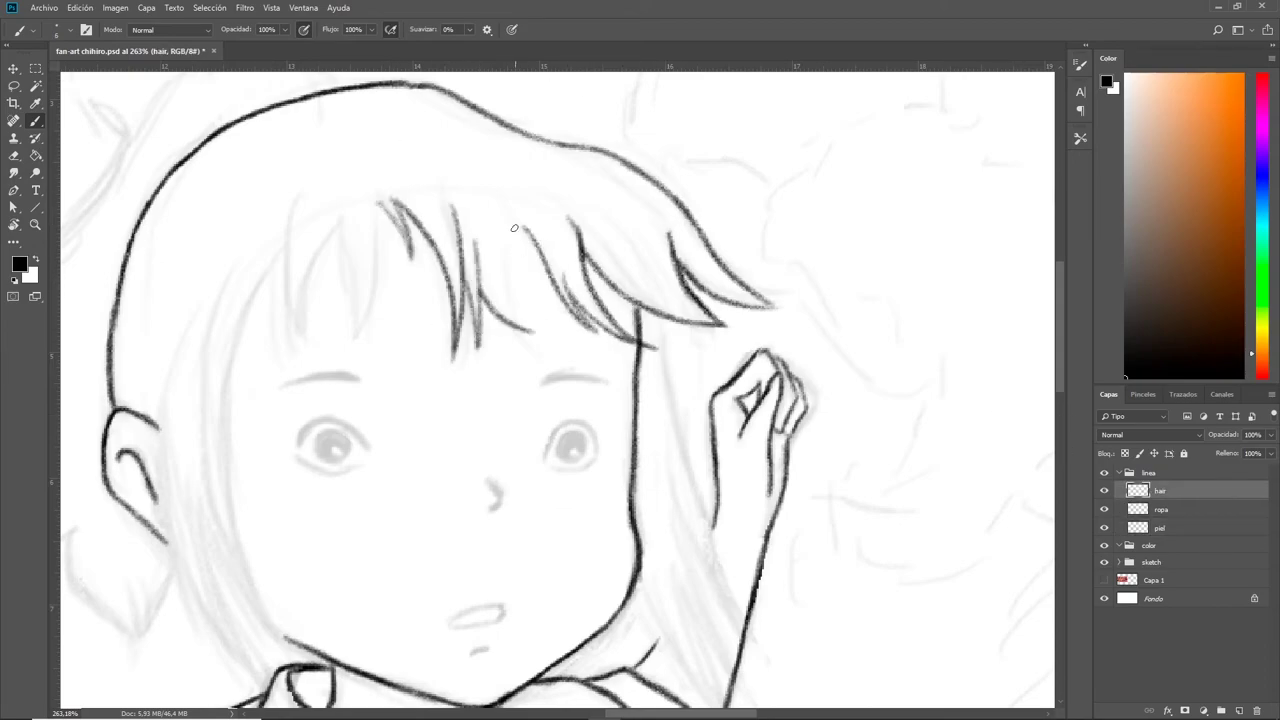
left_click_drag(527, 234, 695, 254)
left_click_drag(470, 212, 474, 355)
left_click_drag(476, 350, 510, 238)
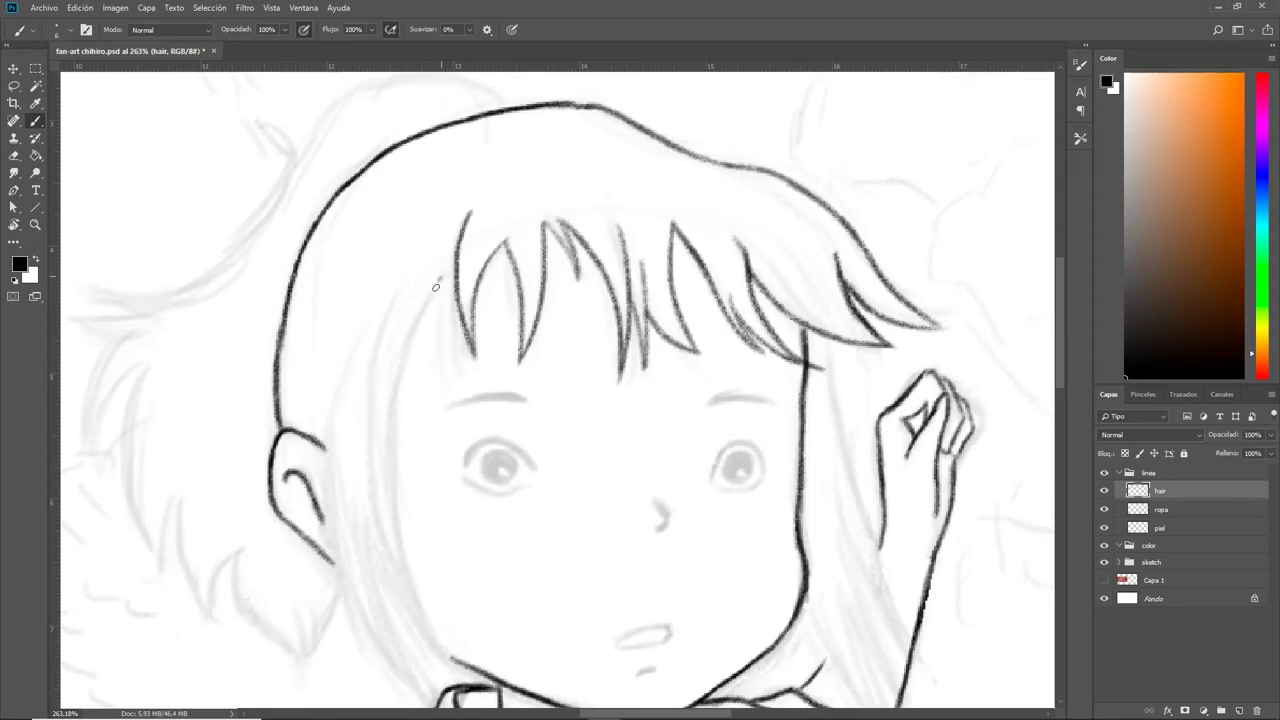
left_click_drag(435, 287, 470, 386)
- Ink strands down the left side of the hair and beside the chin
left_click_drag(470, 386, 718, 273)
left_click_drag(688, 160, 655, 445)
left_click_drag(610, 266, 655, 440)
left_click_drag(570, 302, 674, 570)
left_click_drag(600, 392, 702, 586)
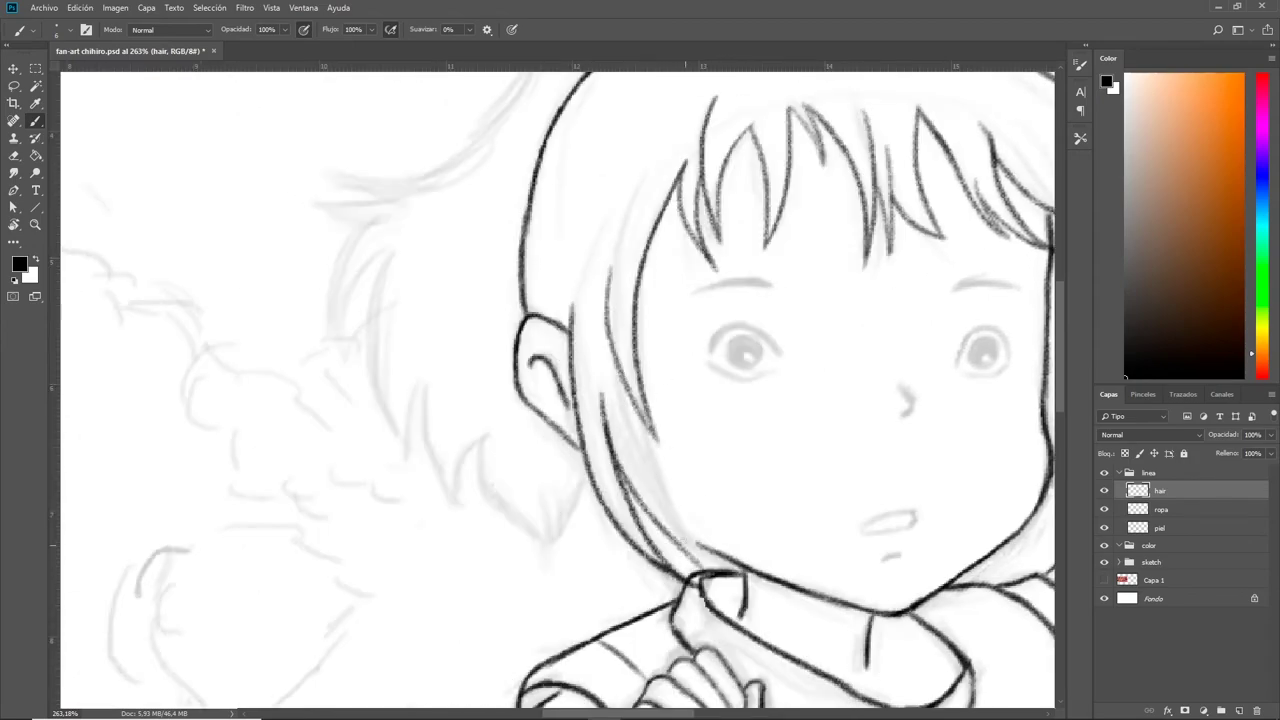
left_click_drag(638, 408, 642, 440)
left_click_drag(700, 400, 580, 330)
left_click_drag(490, 395, 550, 486)
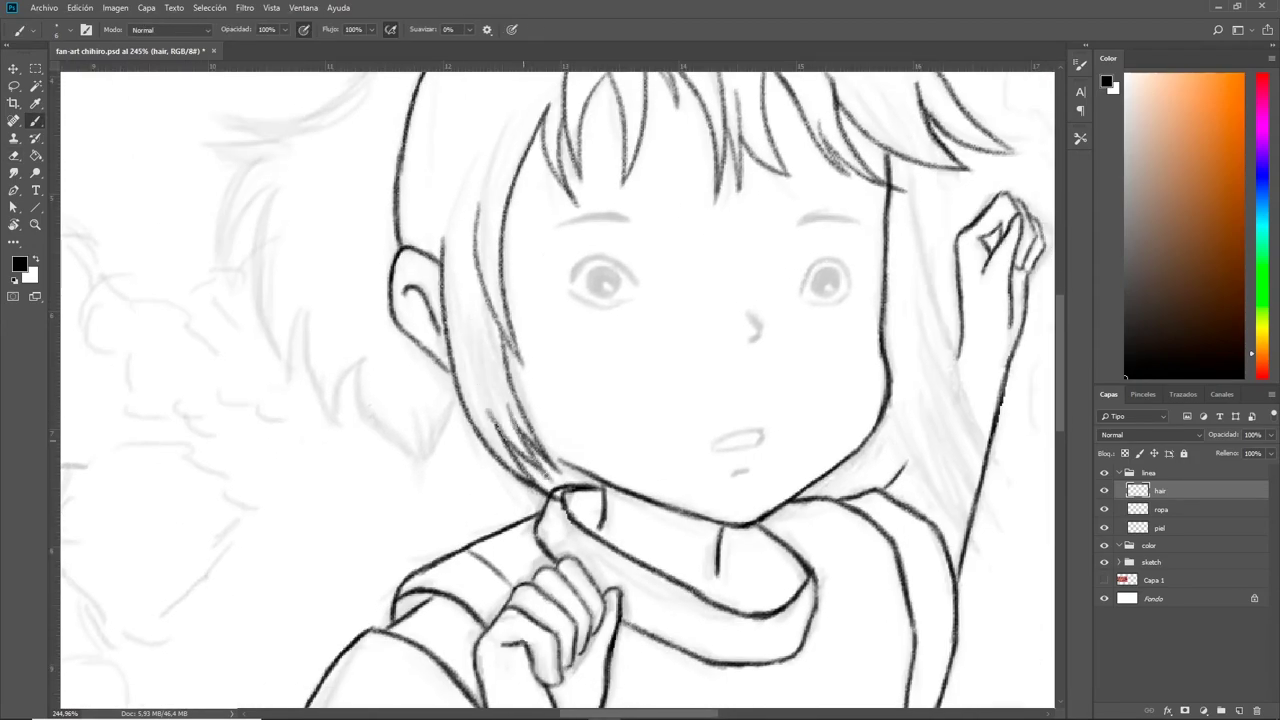
- Ink hair strands on the right side and down along the raised arm
left_click_drag(466, 338, 550, 480)
left_click_drag(500, 250, 500, 350)
left_click_drag(525, 246, 458, 406)
left_click_drag(482, 284, 450, 414)
mouse_move(907, 284)
left_mouse_down()
mouse_move(494, 224)
mouse_move(558, 462)
left_mouse_up()
mouse_move(500, 340)
left_mouse_down()
mouse_move(590, 508)
mouse_move(570, 600)
left_mouse_up()
mouse_move(510, 445)
left_mouse_down()
mouse_move(578, 594)
mouse_move(562, 506)
left_mouse_up()
left_click_drag(526, 418, 560, 502)
- Ink more hair strands running from the face toward the collar
key("ctrl+0")
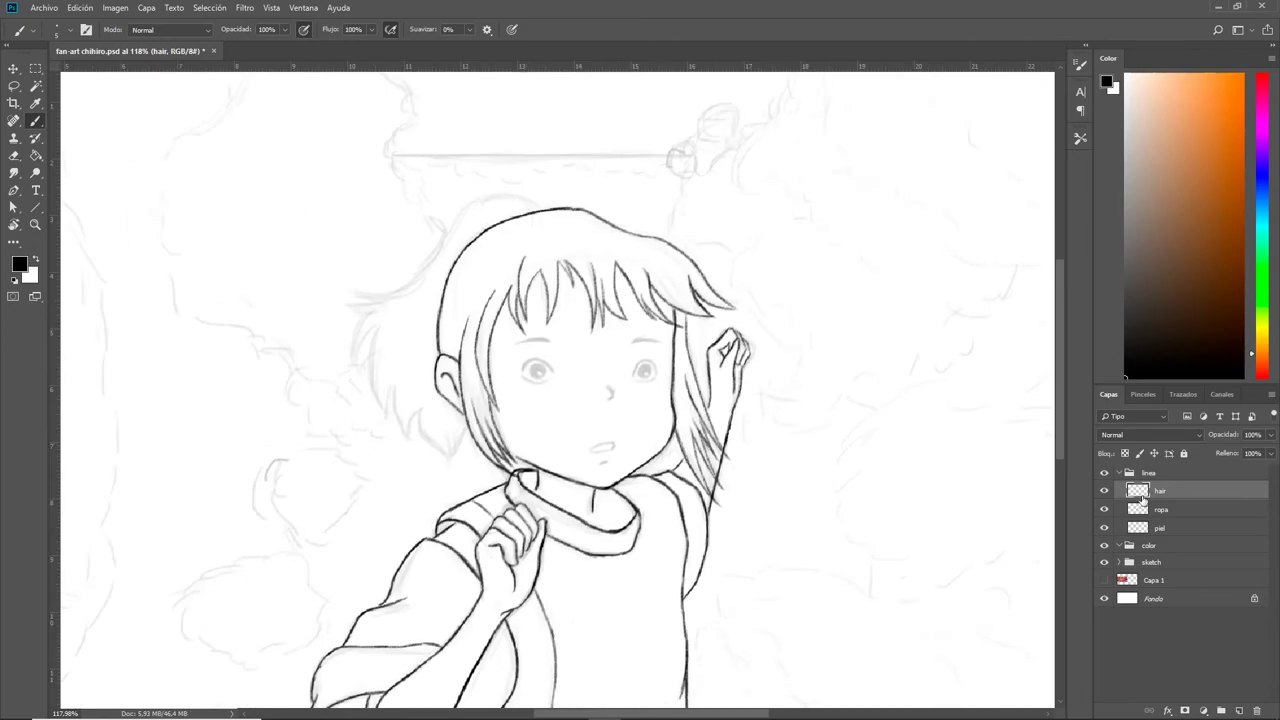
scroll(471, 348, "up", 5)
left_click_drag(471, 348, 546, 505)
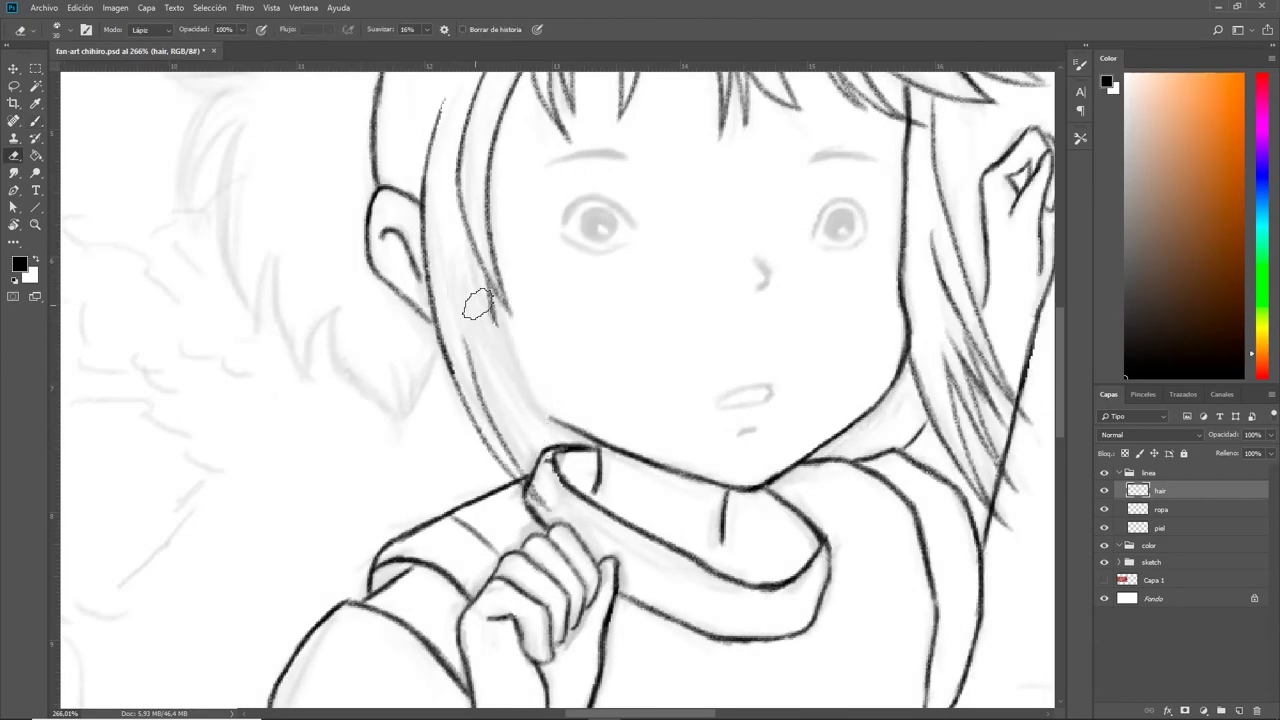
left_click_drag(463, 276, 556, 440)
left_click_drag(494, 296, 576, 455)
mouse_move(477, 382)
left_mouse_down()
mouse_move(548, 496)
mouse_move(552, 458)
left_mouse_up()
scroll(552, 458, "down", 3)
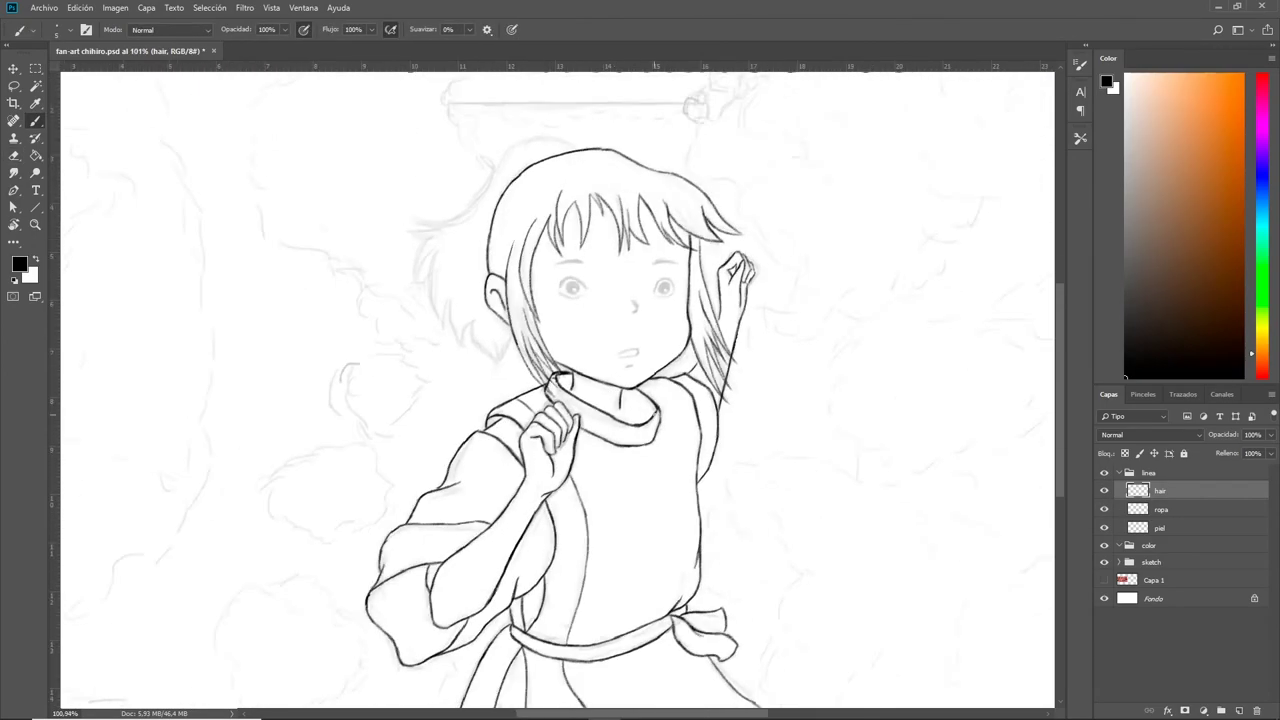
scroll(670, 300, "up", 3)
left_click_drag(660, 290, 686, 372)
scroll(710, 376, "down", 3)
scroll(710, 376, "up", 3)
scroll(710, 376, "up", 2)
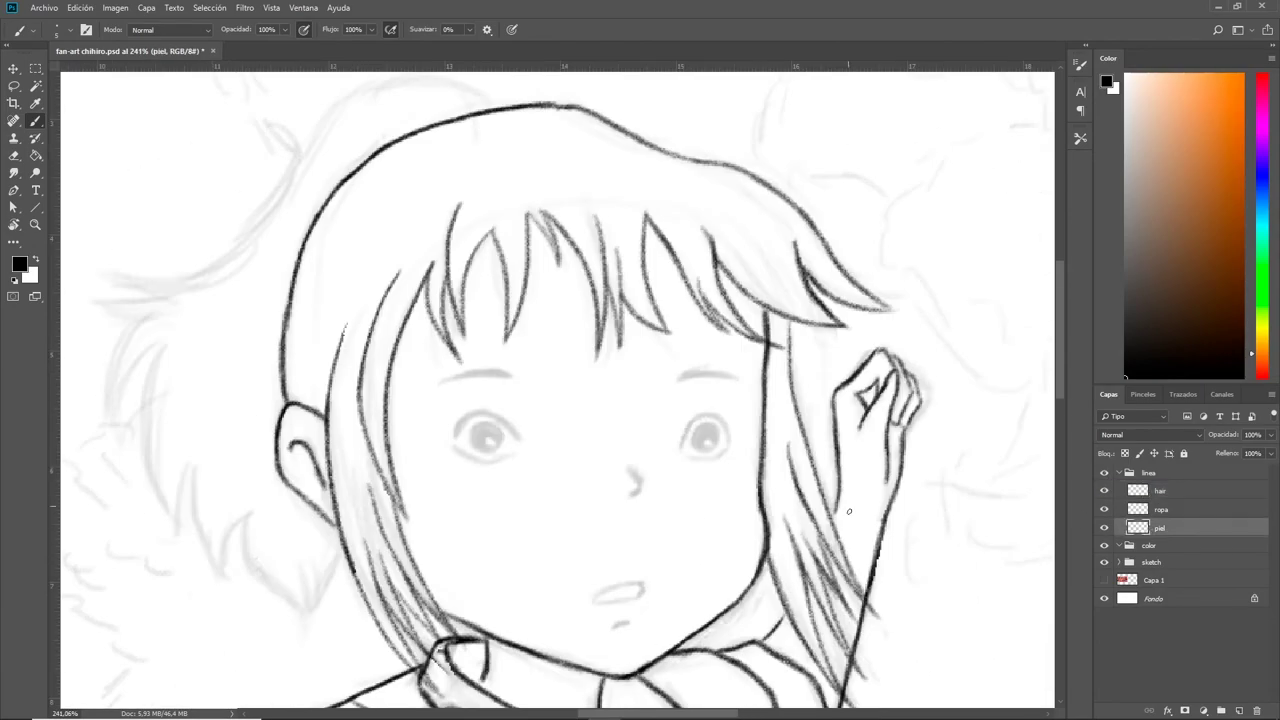
- Ink the loose back hair tuft behind the ear and the strands below it
left_click_drag(346, 384, 512, 300)
scroll(366, 148, "down", 3)
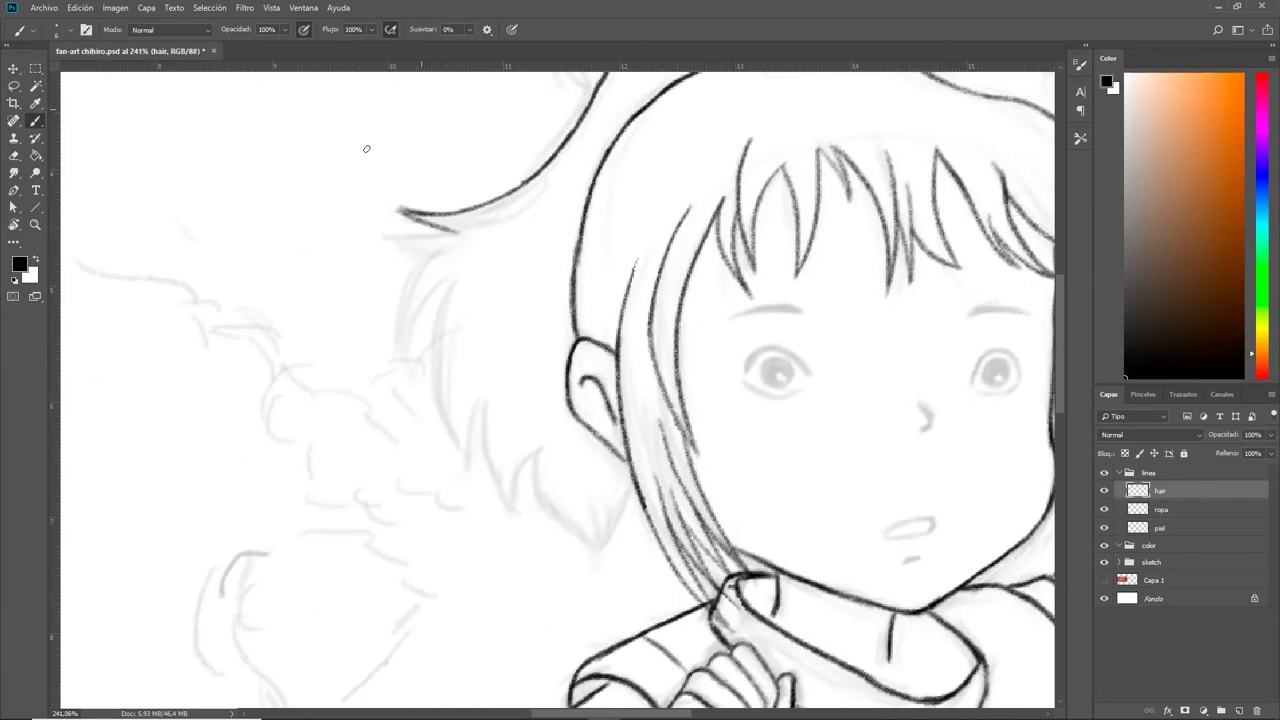
left_click_drag(438, 254, 403, 362)
key("ctrl+z")
mouse_move(458, 278)
left_mouse_down()
mouse_move(446, 455)
mouse_move(442, 444)
left_mouse_up()
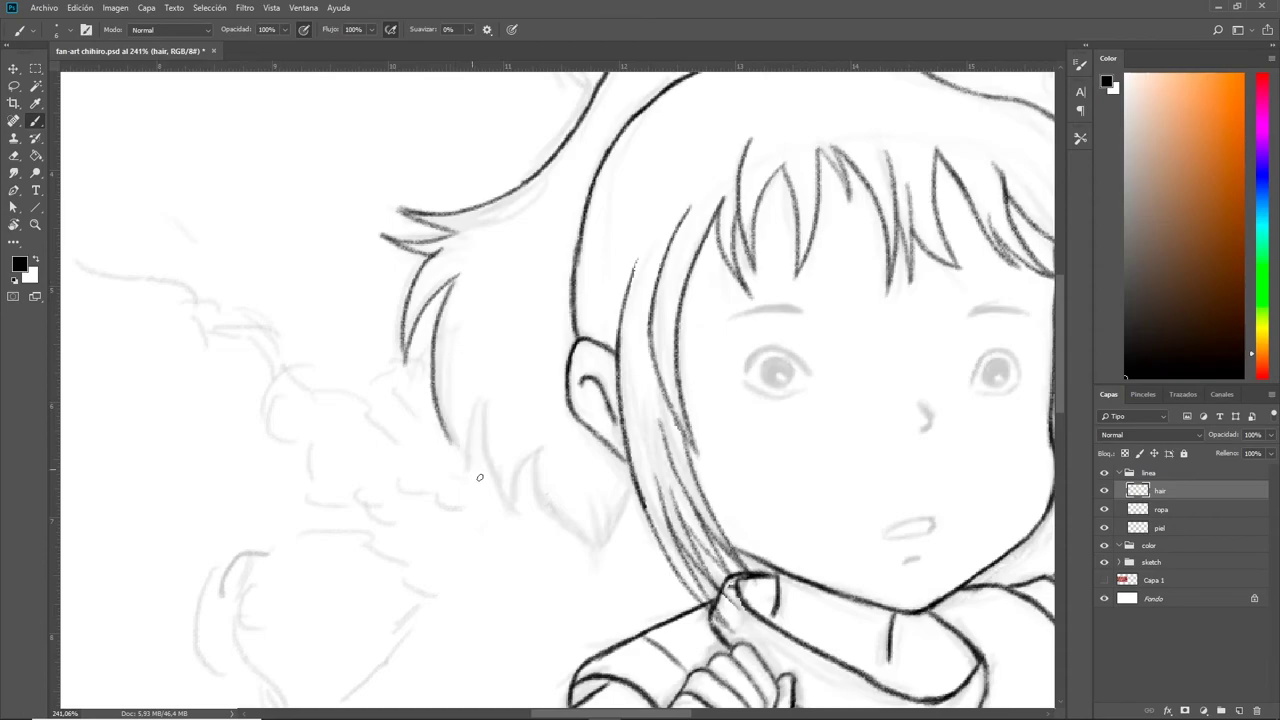
left_click_drag(617, 433, 542, 268)
mouse_move(516, 345)
left_mouse_down()
mouse_move(520, 398)
mouse_move(397, 505)
left_mouse_up()
scroll(555, 316, "down", 5)
scroll(555, 316, "up", 6)
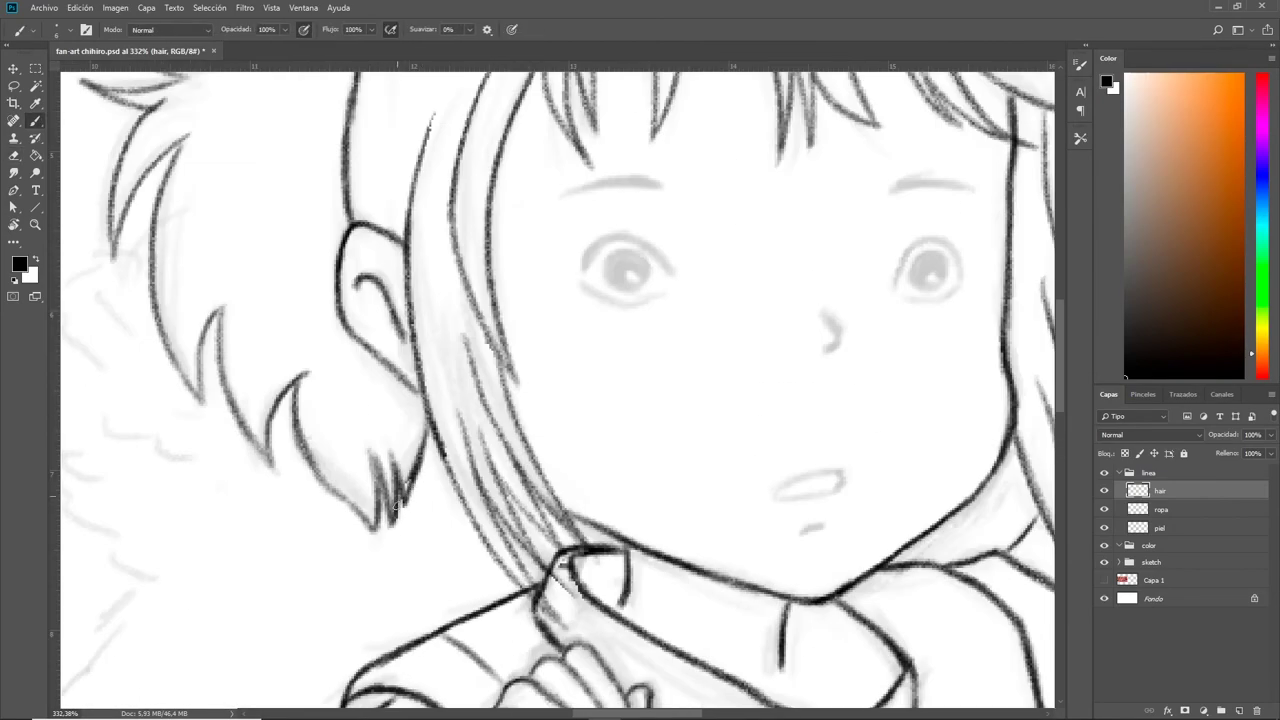
scroll(397, 505, "down", 5)
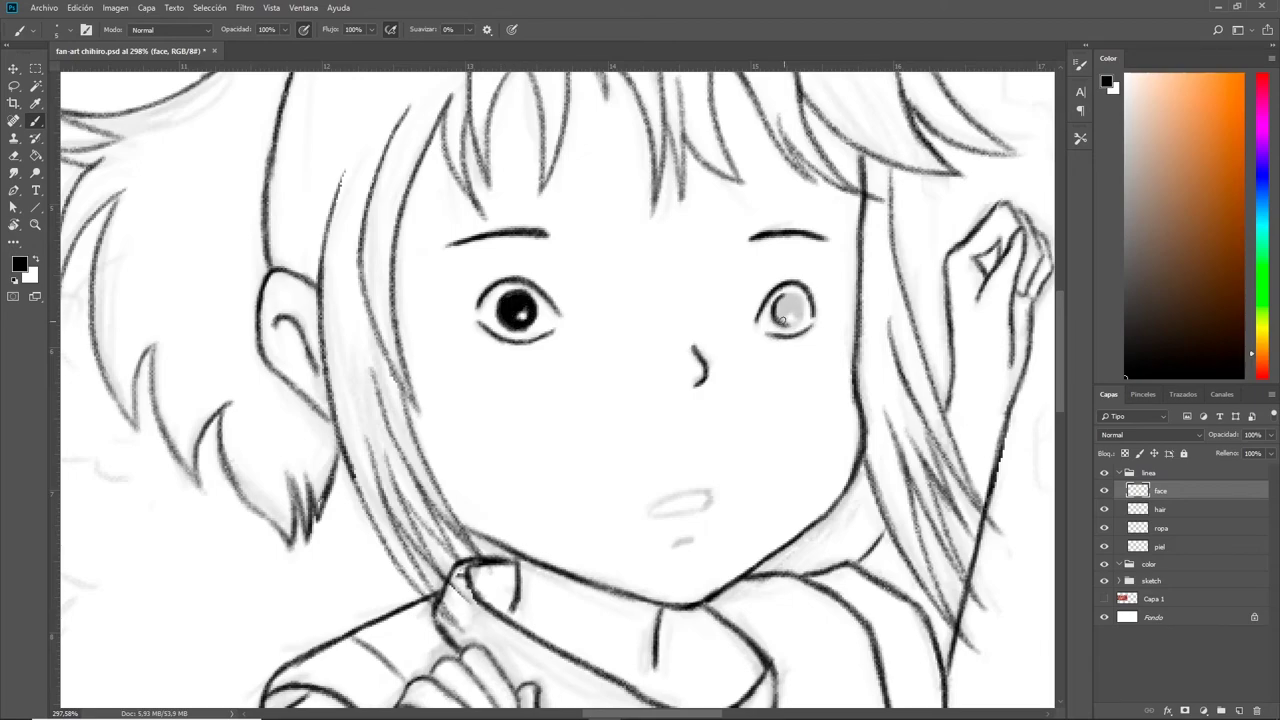
- Darken the right eye's iris on the face layer
left_click_drag(777, 312, 787, 316)
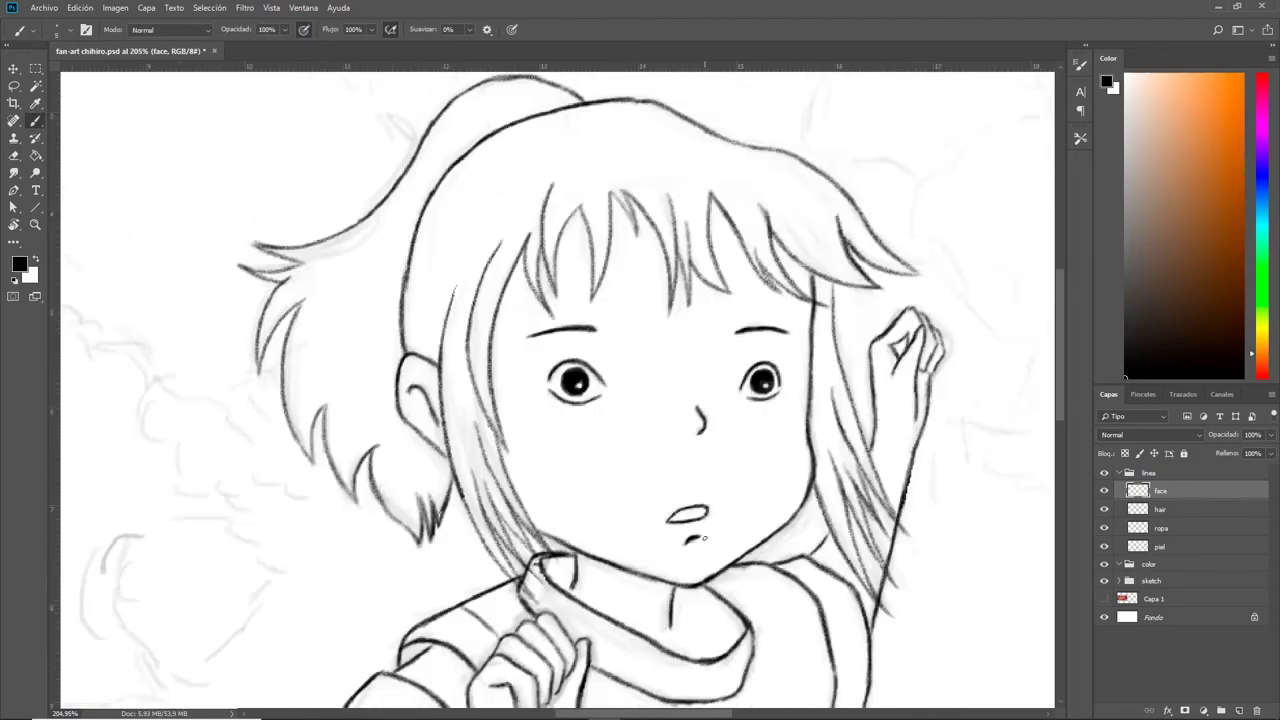
key("ctrl+minus")
key("ctrl+minus")
key("ctrl+minus")
scroll(581, 342, "up", 2)
scroll(581, 342, "up", 1)
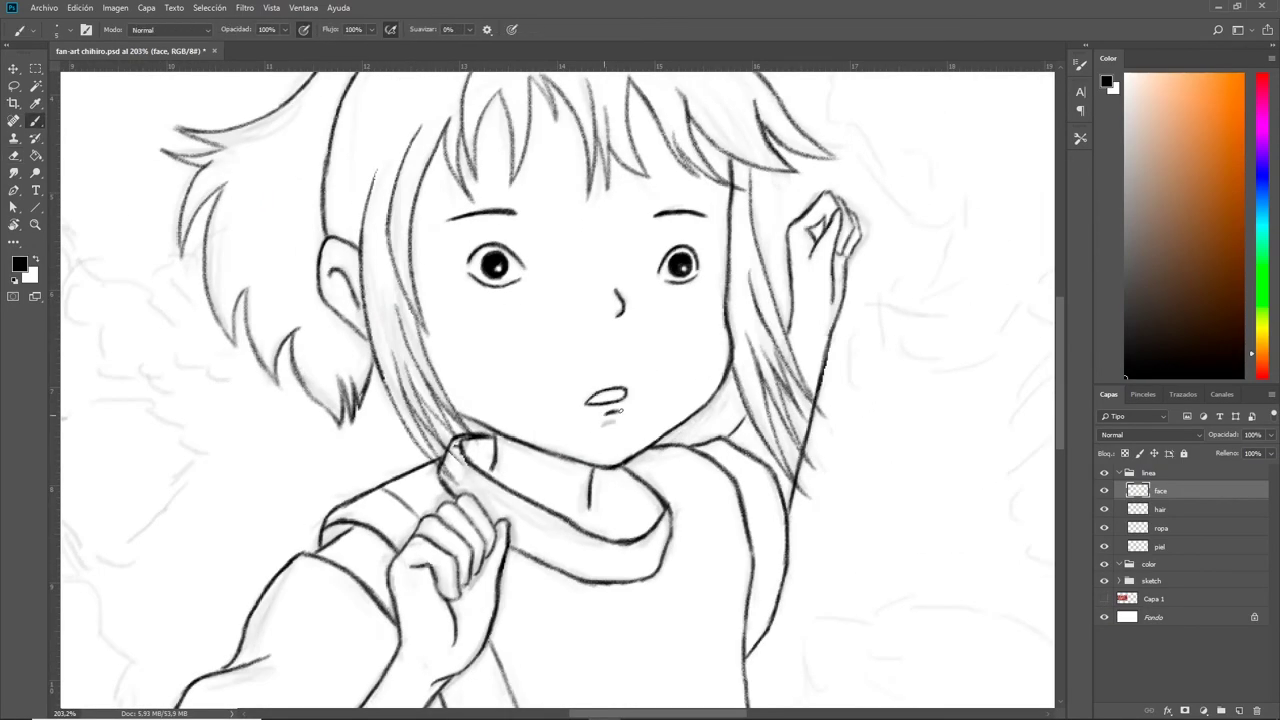
scroll(581, 342, "up", 2)
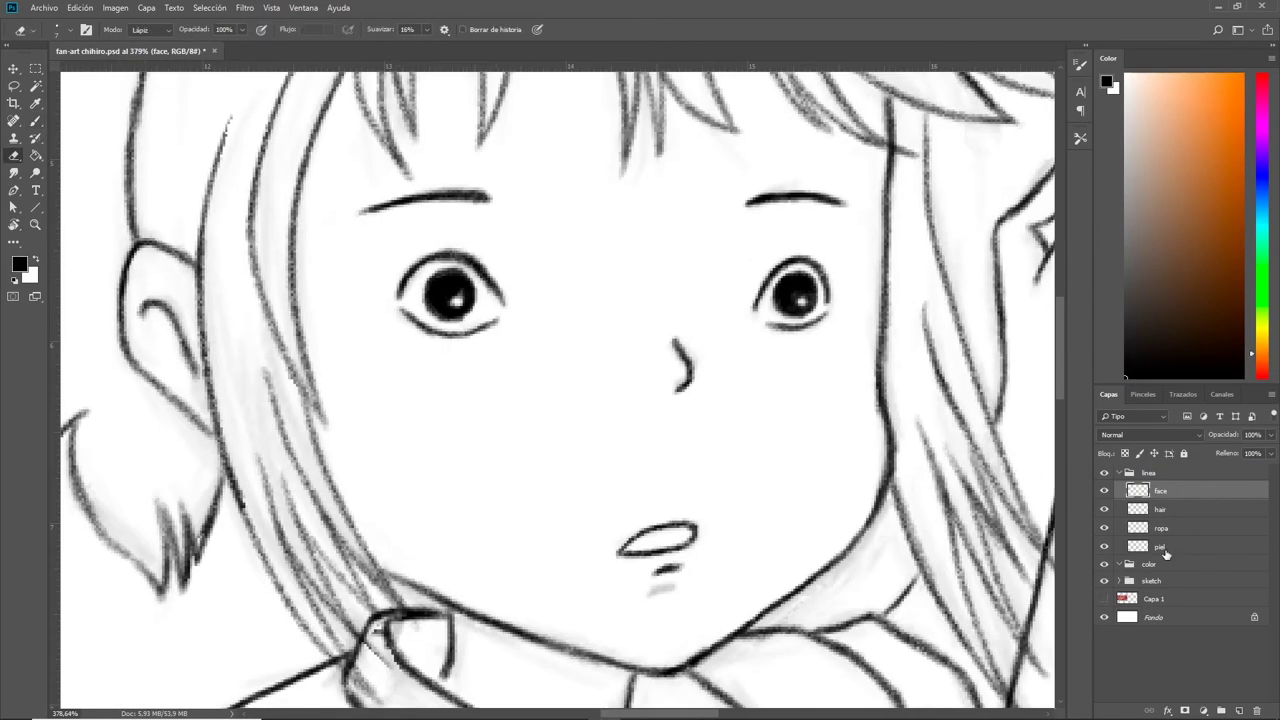
- Strengthen the right cheek contour on the piel layer
key("alt+bracketleft")
key("alt+bracketleft")
key("alt+bracketleft")
left_click_drag(880, 376, 894, 505)
key("alt+bracketright")
key("alt+bracketright")
scroll(729, 411, "down", 4)
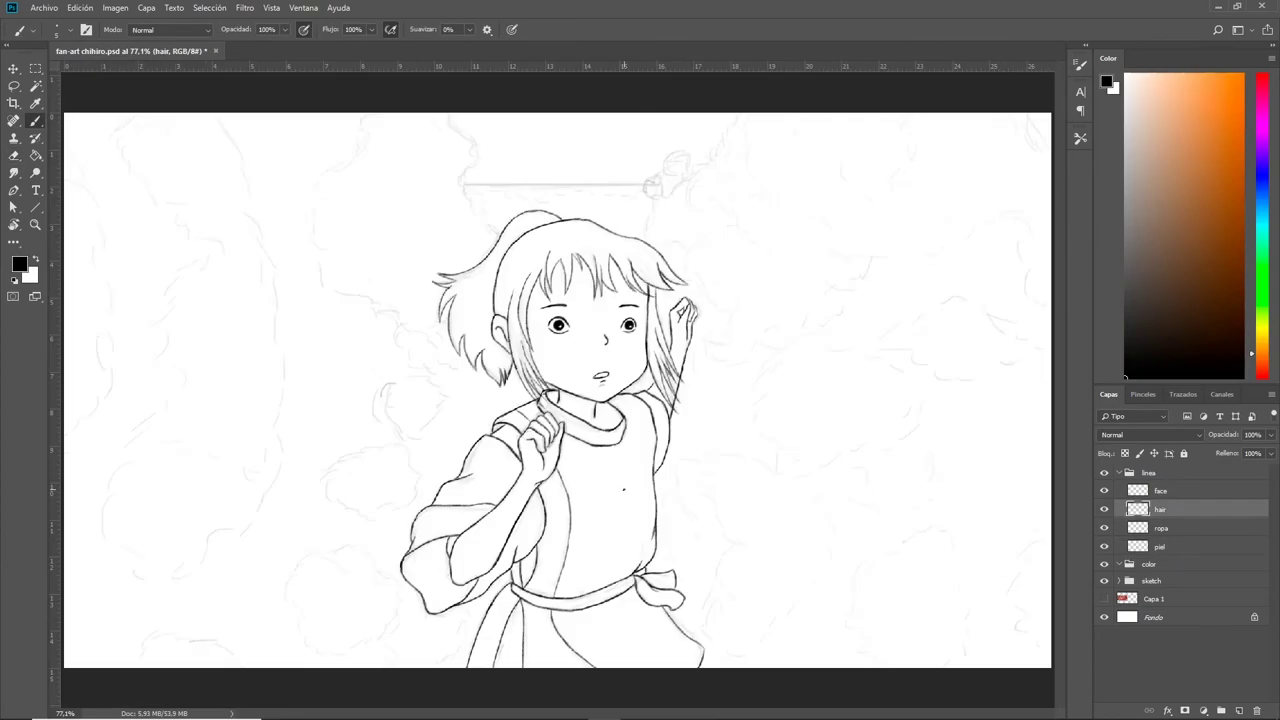
scroll(729, 411, "up", 3)
key("alt+bracketright")
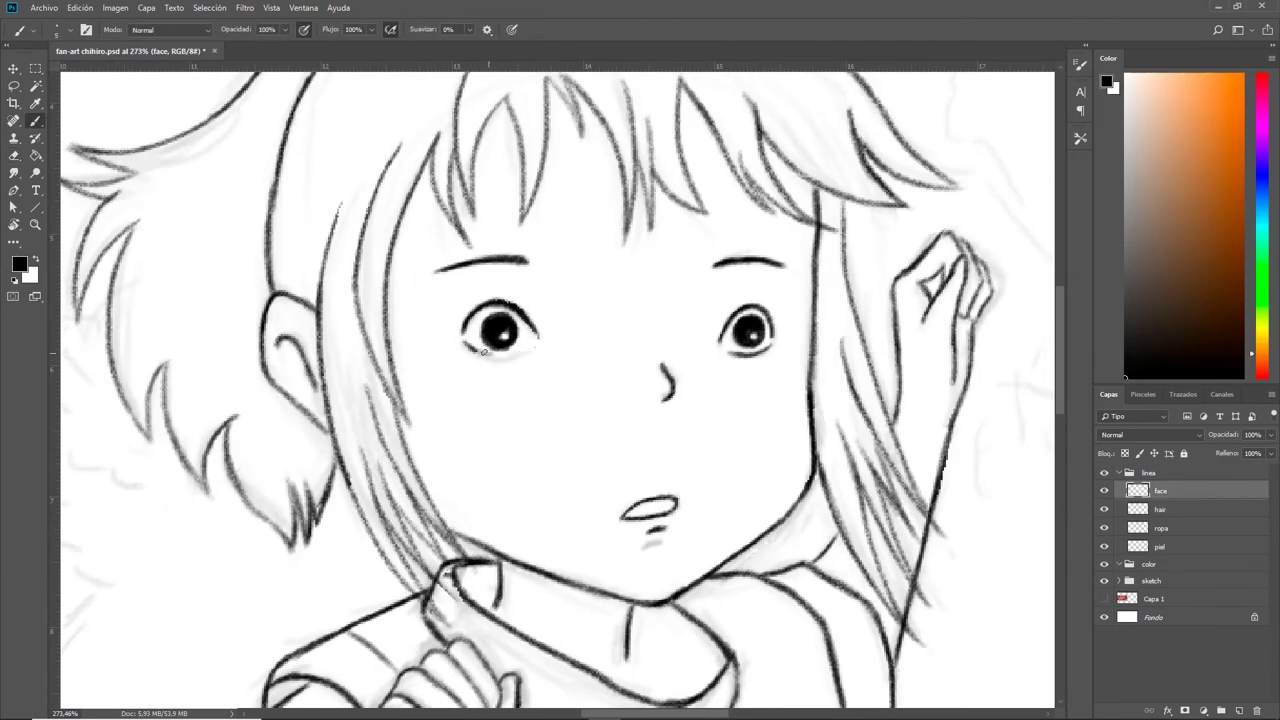
- Shorten the right eyebrow with the eraser
scroll(531, 363, "up", 1)
key("e")
mouse_move(714, 291)
left_mouse_down()
mouse_move(640, 288)
mouse_move(680, 287)
left_mouse_up()
key("b")
scroll(602, 321, "down", 5)
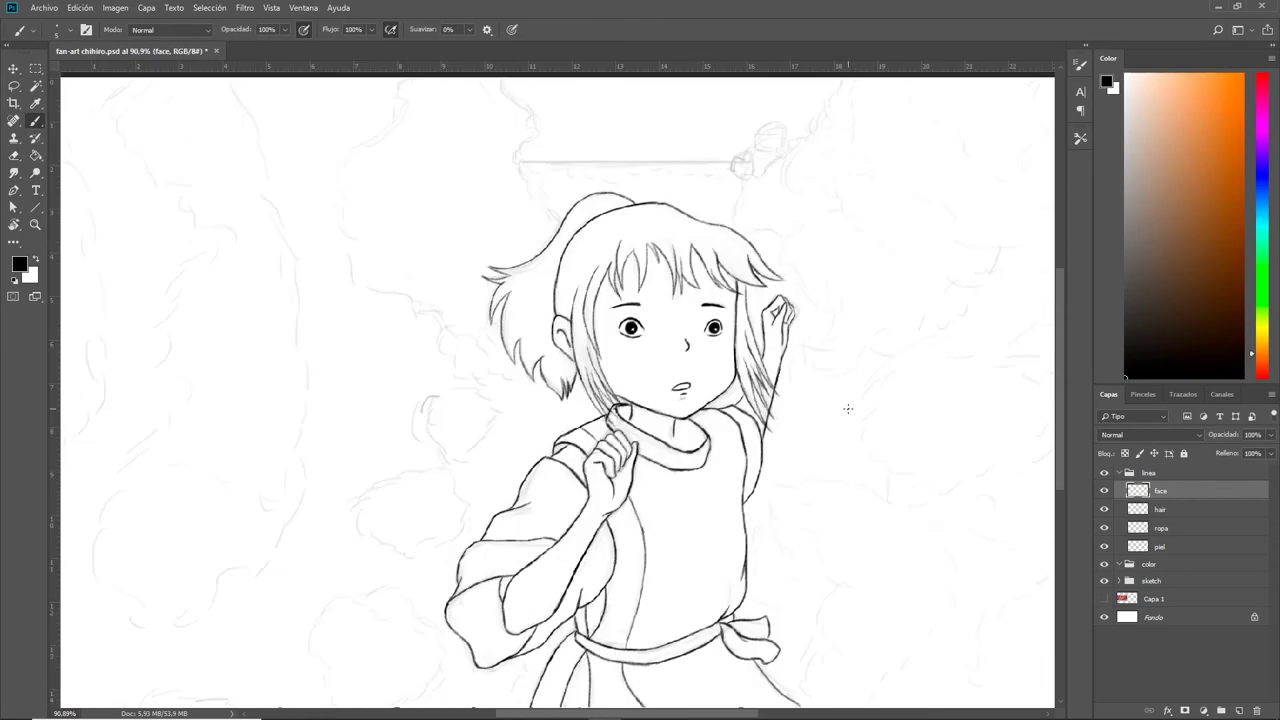
- Choose a skin tone on the colour group's layer and block it in over the face and forehead
left_click(1118, 472)
left_click(1165, 507)
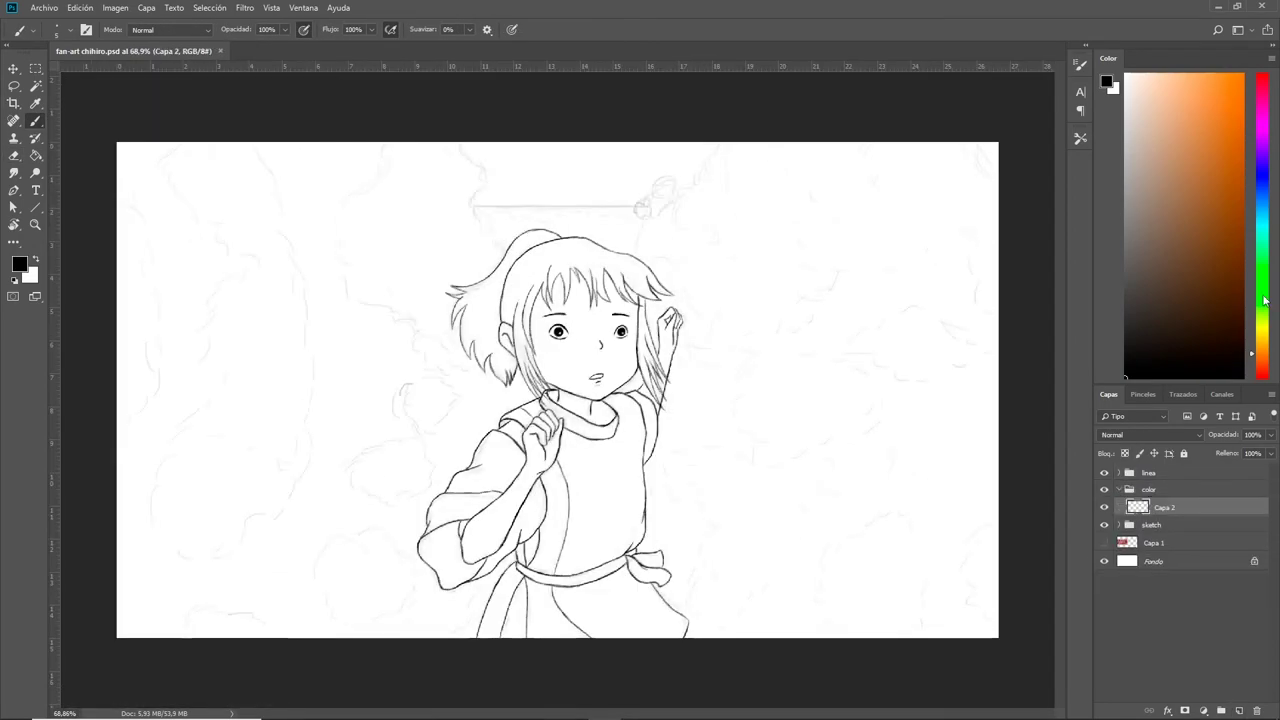
left_click(1168, 120)
scroll(600, 350, "up", 3)
type("piel")
left_click_drag(520, 230, 580, 260)
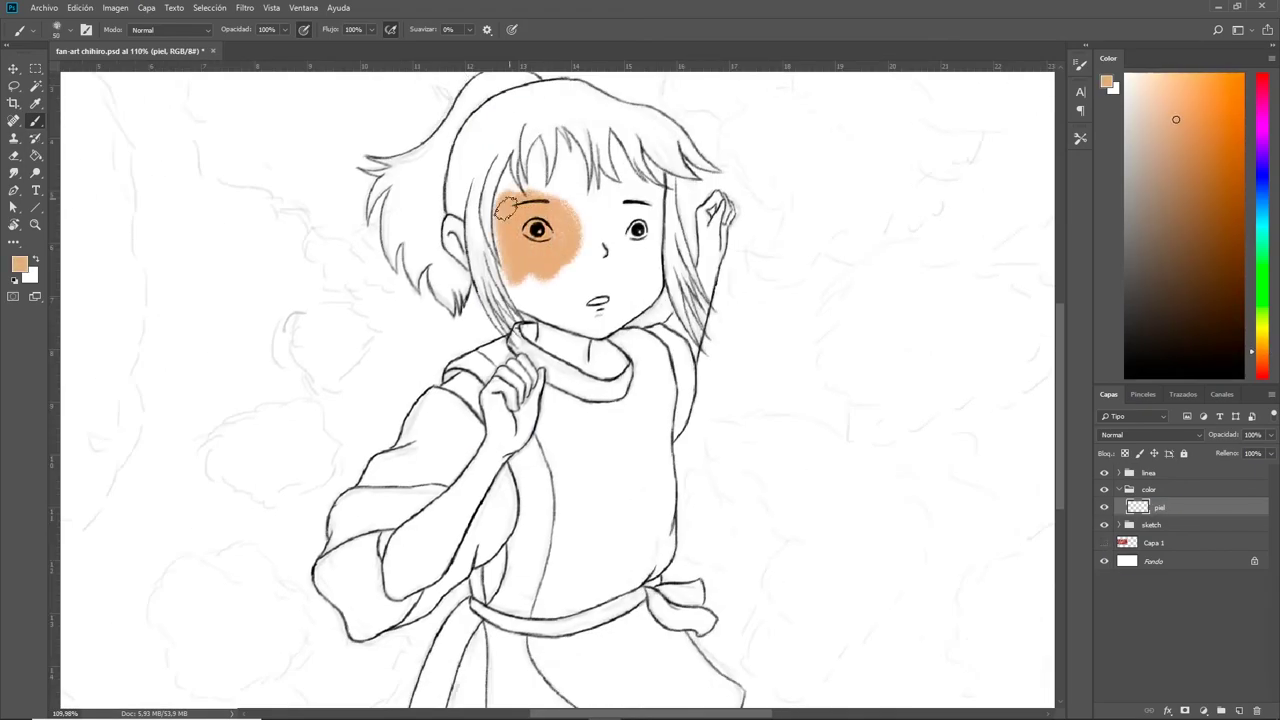
mouse_move(560, 160)
left_mouse_down()
mouse_move(543, 307)
mouse_move(572, 356)
left_mouse_up()
scroll(572, 356, "up", 3)
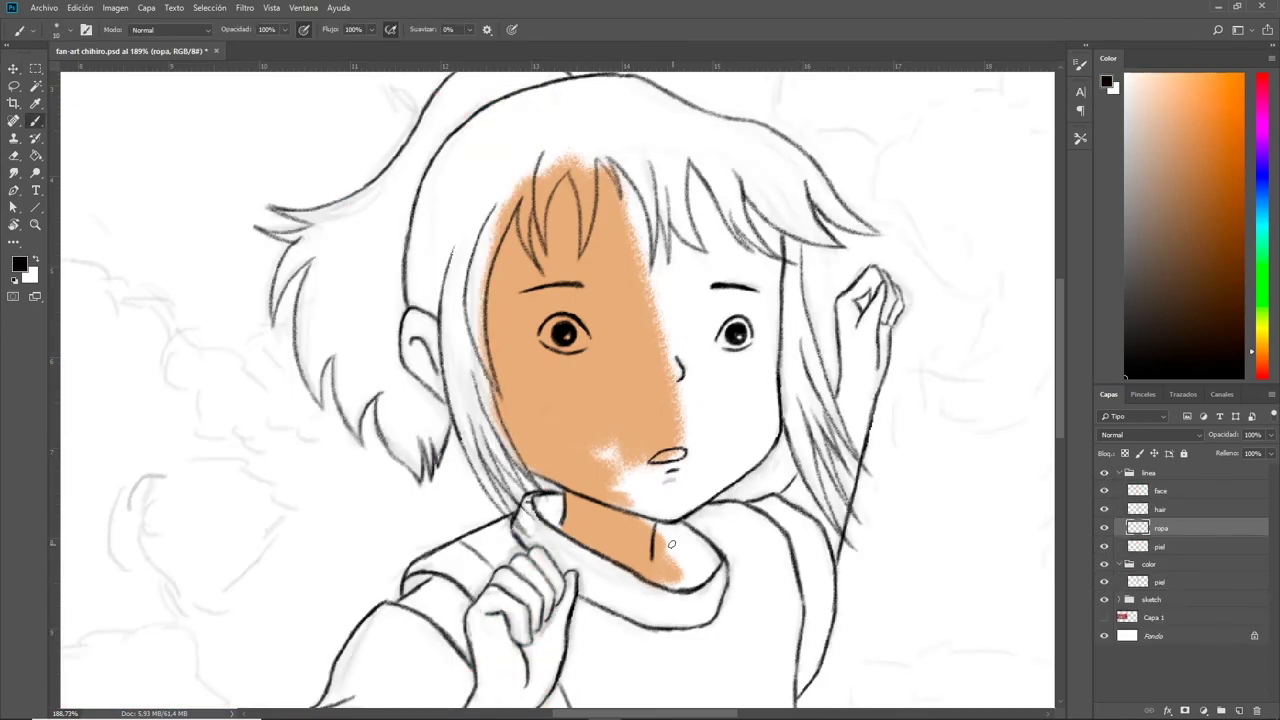
- On the piel layer, paint skin over the right half of the face and the left ear
left_click(1160, 581)
left_click_drag(605, 450, 625, 530)
left_click_drag(660, 330, 700, 530)
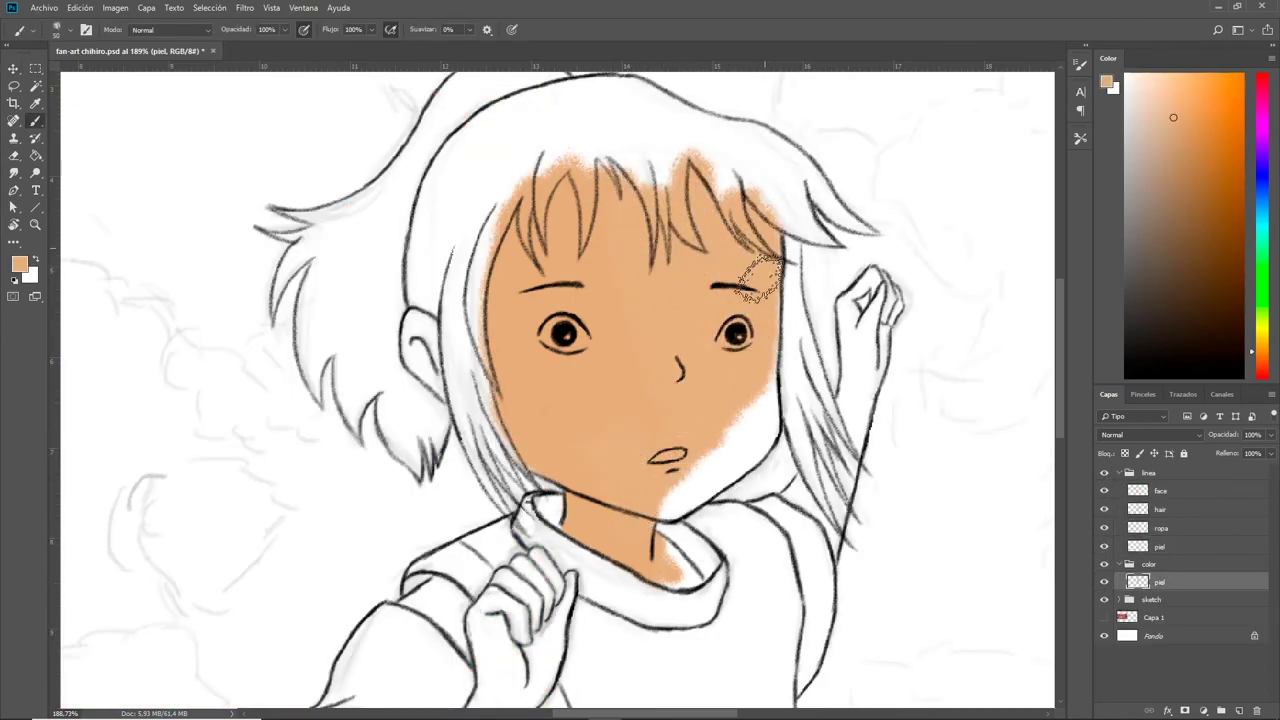
left_click_drag(720, 190, 772, 458)
key("bracketleft")
key("bracketleft")
key("bracketleft")
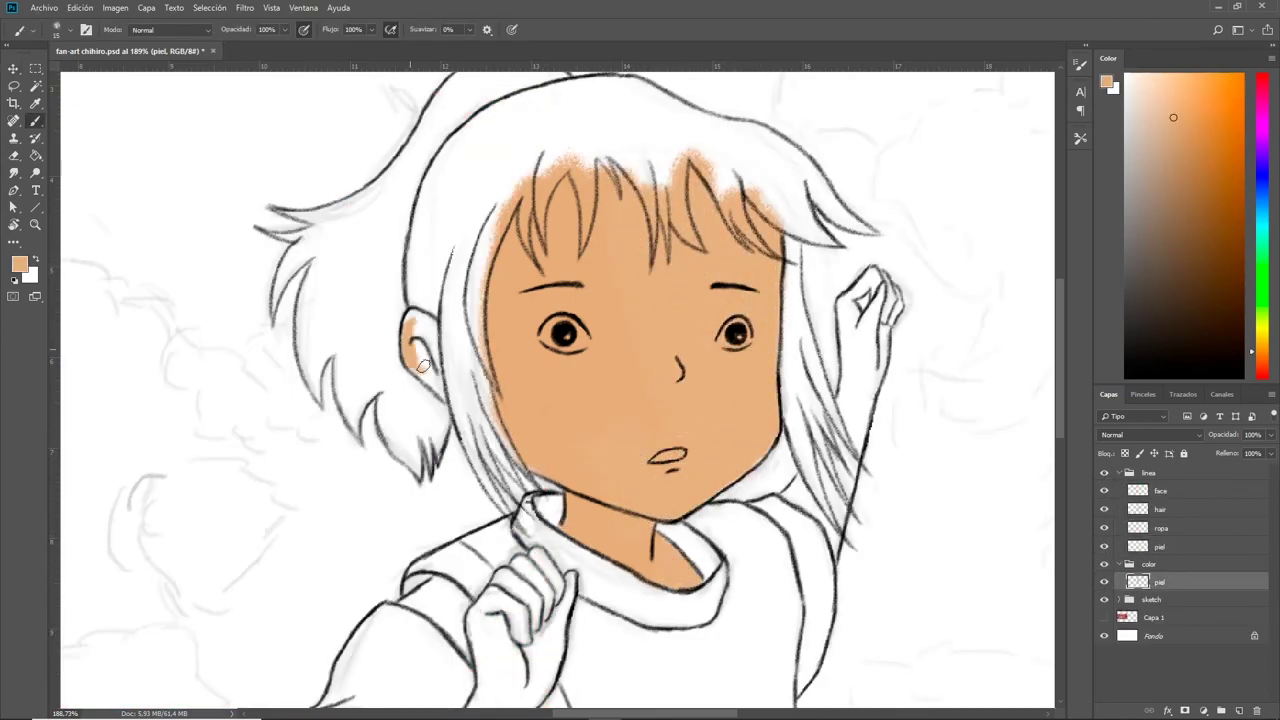
left_click_drag(423, 366, 438, 396)
- Erase skin spilling past the face edge, then paint the raised hand, other hand and forearm
key("e")
left_click_drag(515, 185, 480, 275)
key("b")
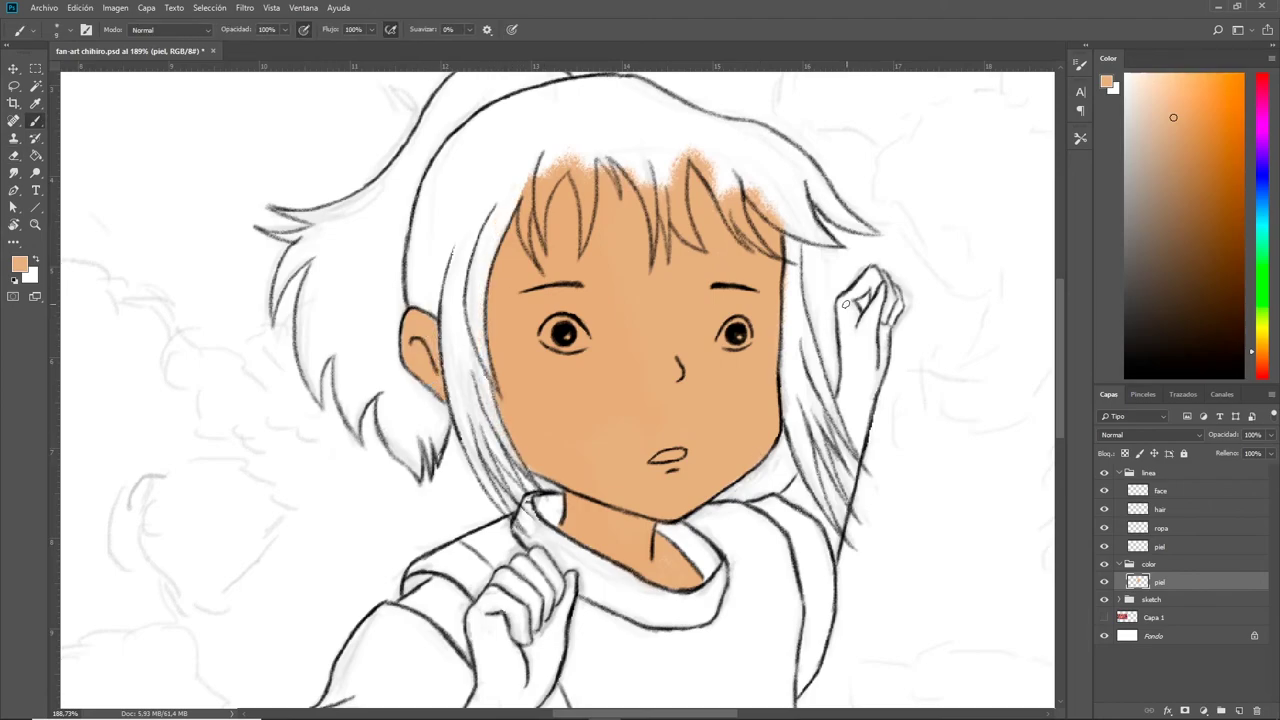
mouse_move(848, 290)
left_mouse_down()
mouse_move(850, 370)
mouse_move(890, 285)
mouse_move(808, 507)
mouse_move(860, 400)
left_mouse_up()
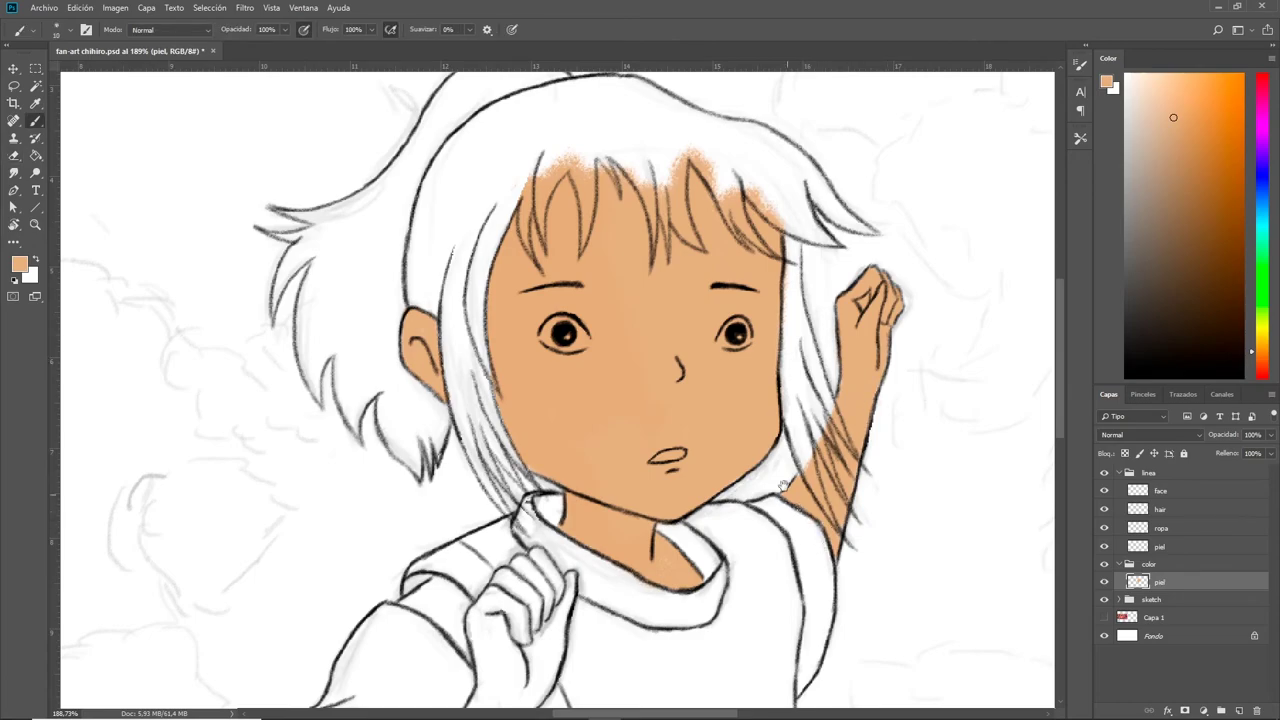
scroll(500, 450, "down", 3)
mouse_move(520, 480)
left_mouse_down()
mouse_move(483, 430)
mouse_move(530, 400)
mouse_move(555, 430)
left_mouse_up()
scroll(466, 443, "down", 3)
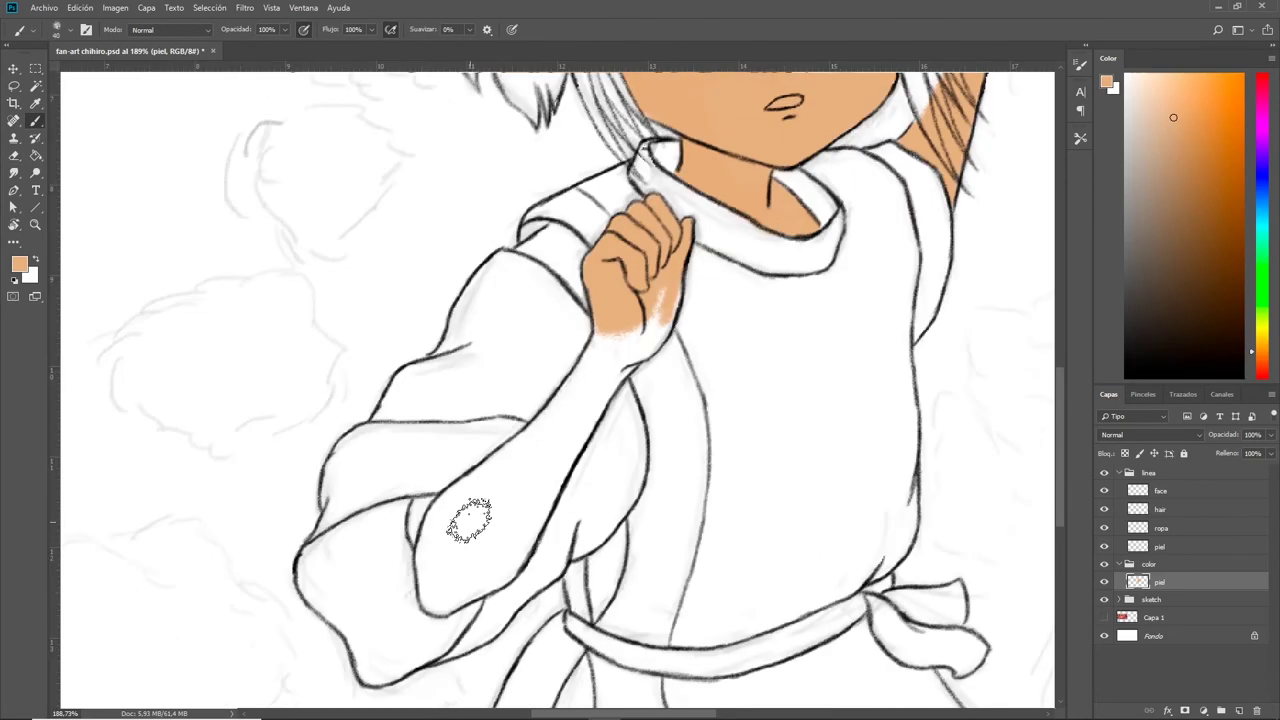
mouse_move(466, 443)
left_mouse_down()
mouse_move(662, 304)
mouse_move(428, 537)
mouse_move(457, 491)
mouse_move(434, 543)
mouse_move(584, 424)
mouse_move(520, 560)
left_mouse_up()
- Rename the new colour layer and fill the hair bun, left strands and top of head brown
scroll(560, 400, "up", 5)
double_click(1160, 581)
type("hair")
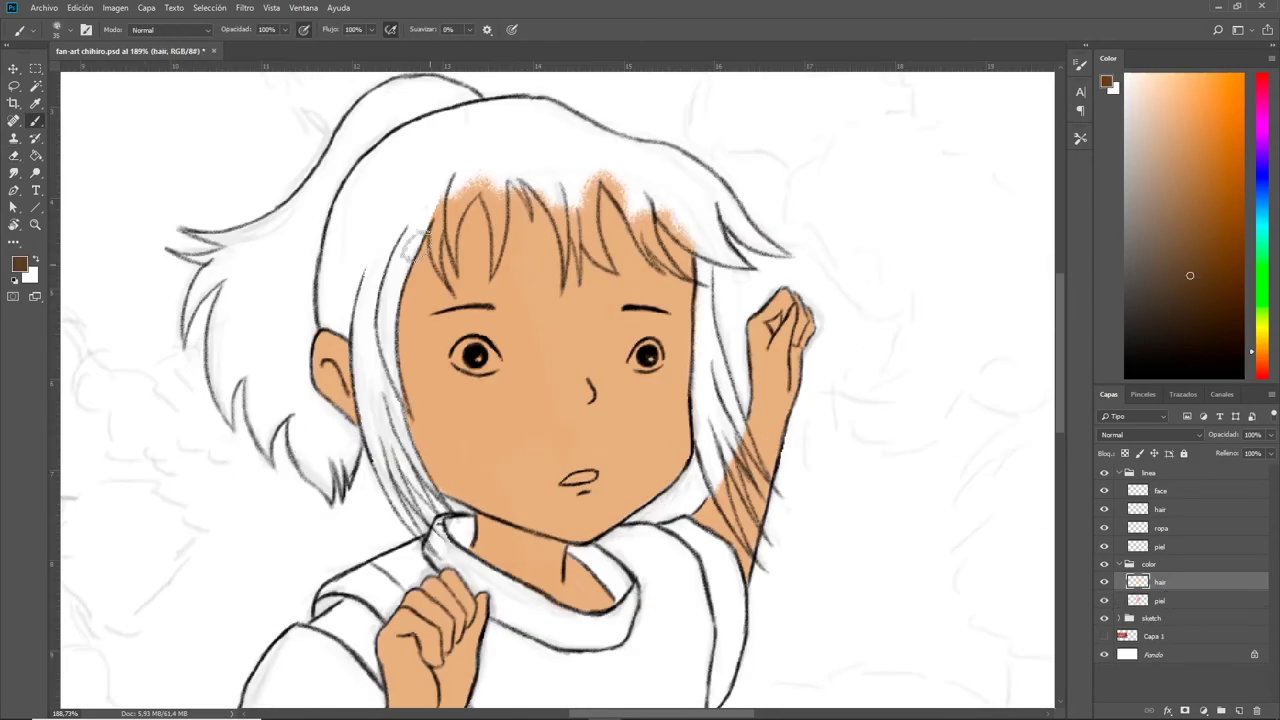
mouse_move(425, 232)
left_mouse_down()
mouse_move(340, 120)
mouse_move(434, 177)
mouse_move(320, 260)
mouse_move(340, 418)
mouse_move(376, 537)
left_mouse_up()
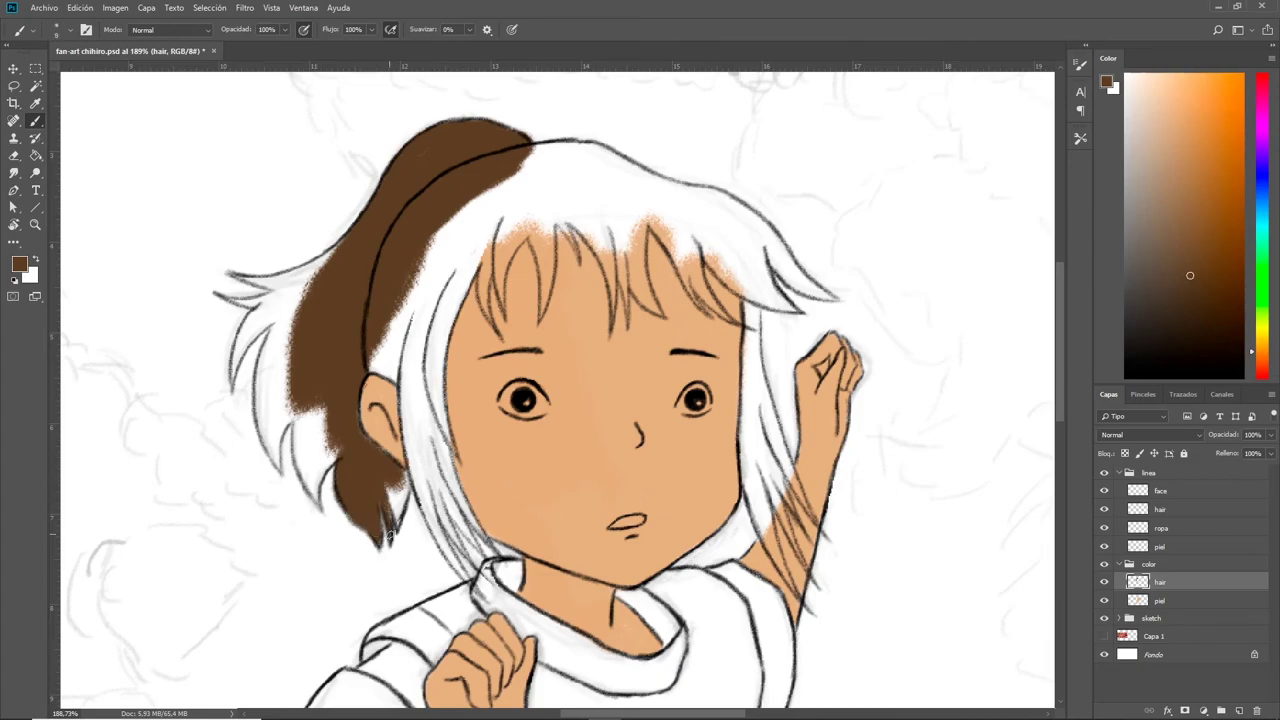
mouse_move(395, 345)
left_mouse_down()
mouse_move(288, 340)
mouse_move(266, 428)
mouse_move(312, 434)
left_mouse_up()
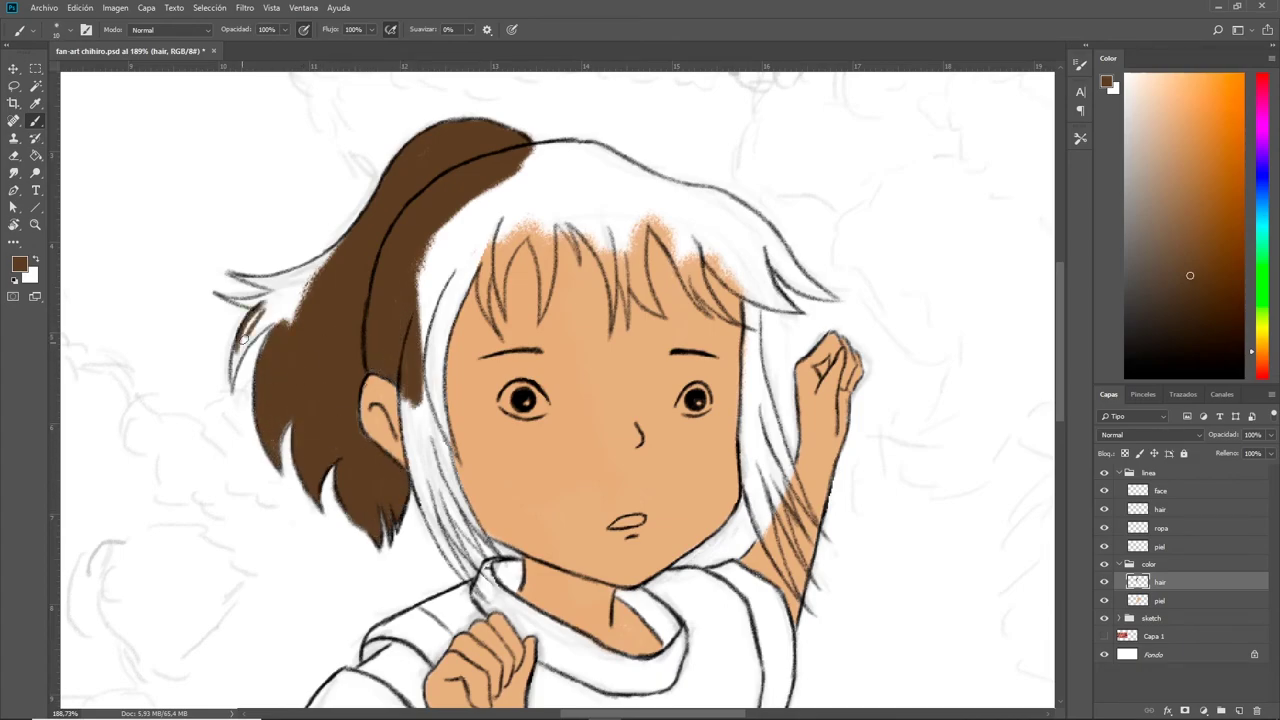
left_click_drag(243, 339, 267, 304)
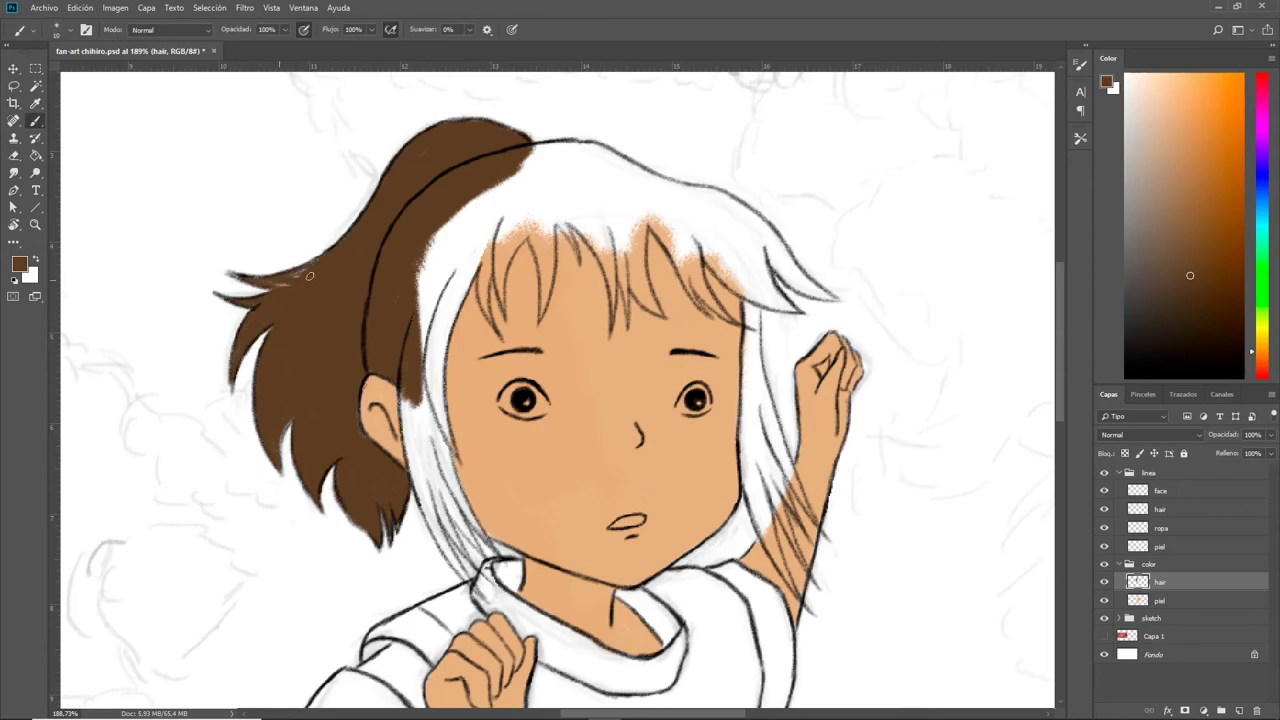
mouse_move(425, 255)
left_mouse_down()
mouse_move(423, 423)
mouse_move(395, 418)
left_mouse_up()
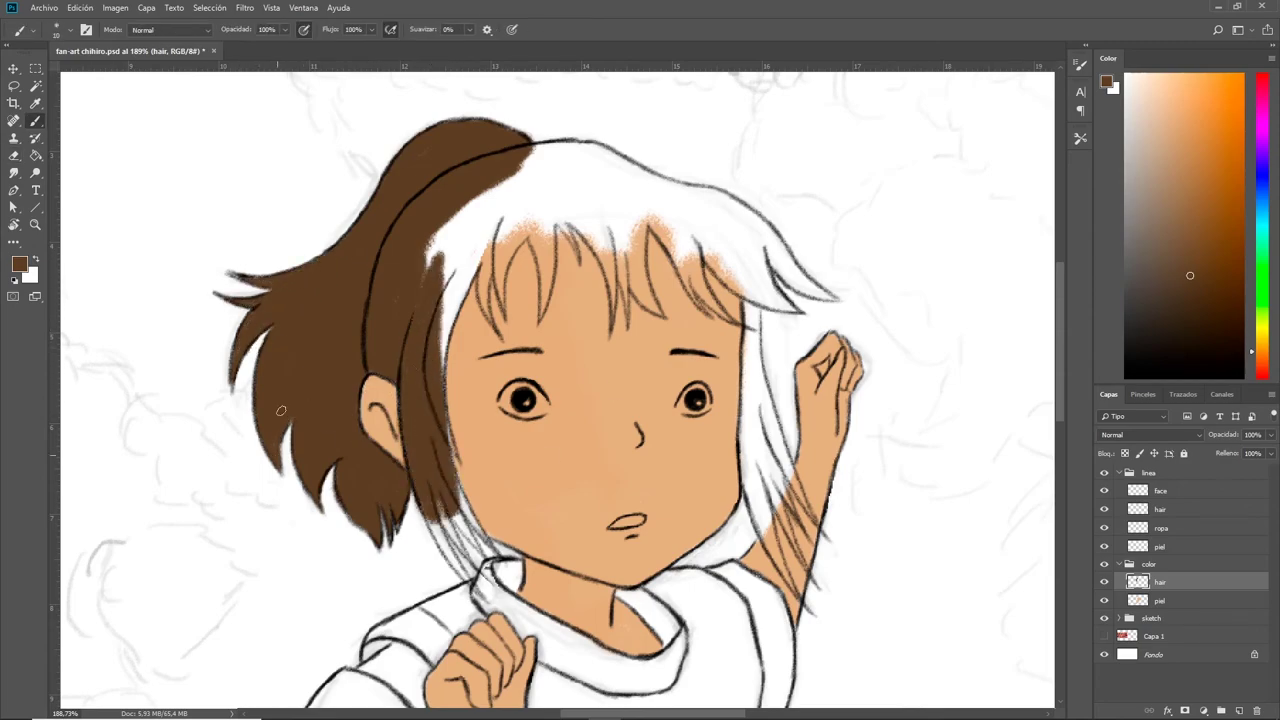
mouse_move(420, 250)
left_mouse_down()
mouse_move(530, 150)
mouse_move(745, 205)
mouse_move(785, 250)
left_mouse_up()
left_click_drag(459, 249, 453, 512)
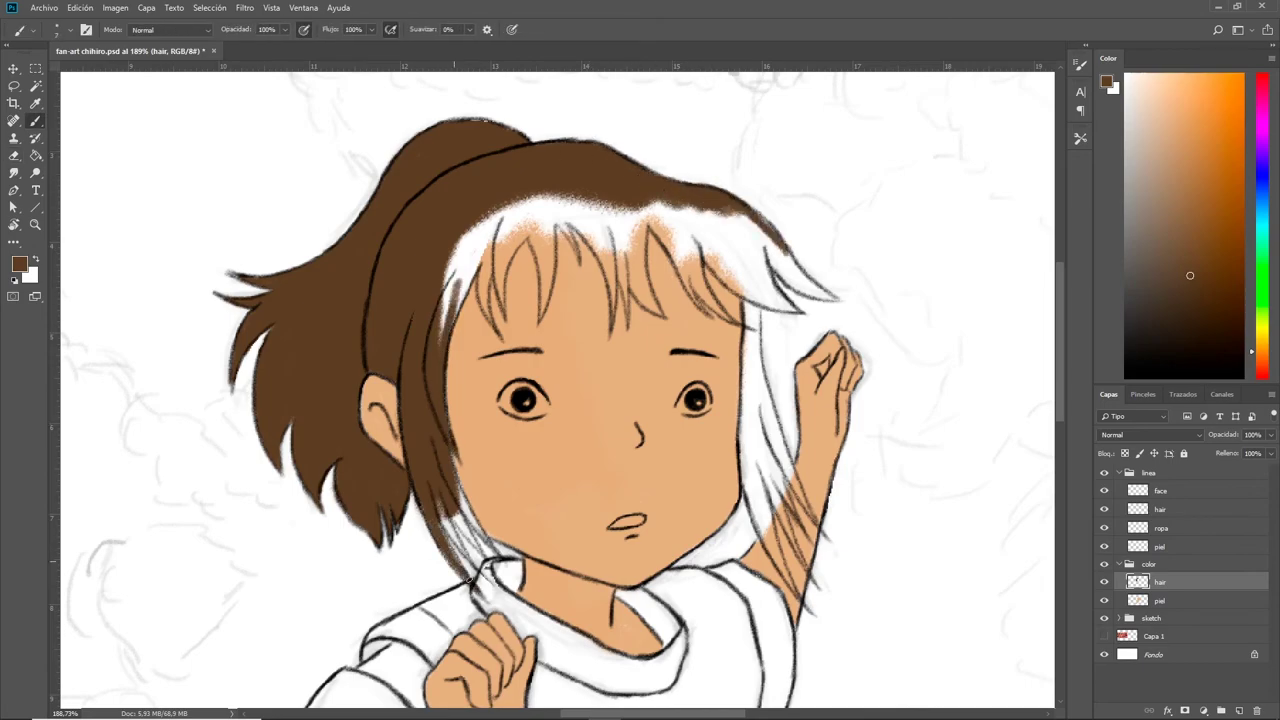
- Cover the white bang highlights and fill the right hair strand brown down to its tip
scroll(837, 255, "up", 2, "alt")
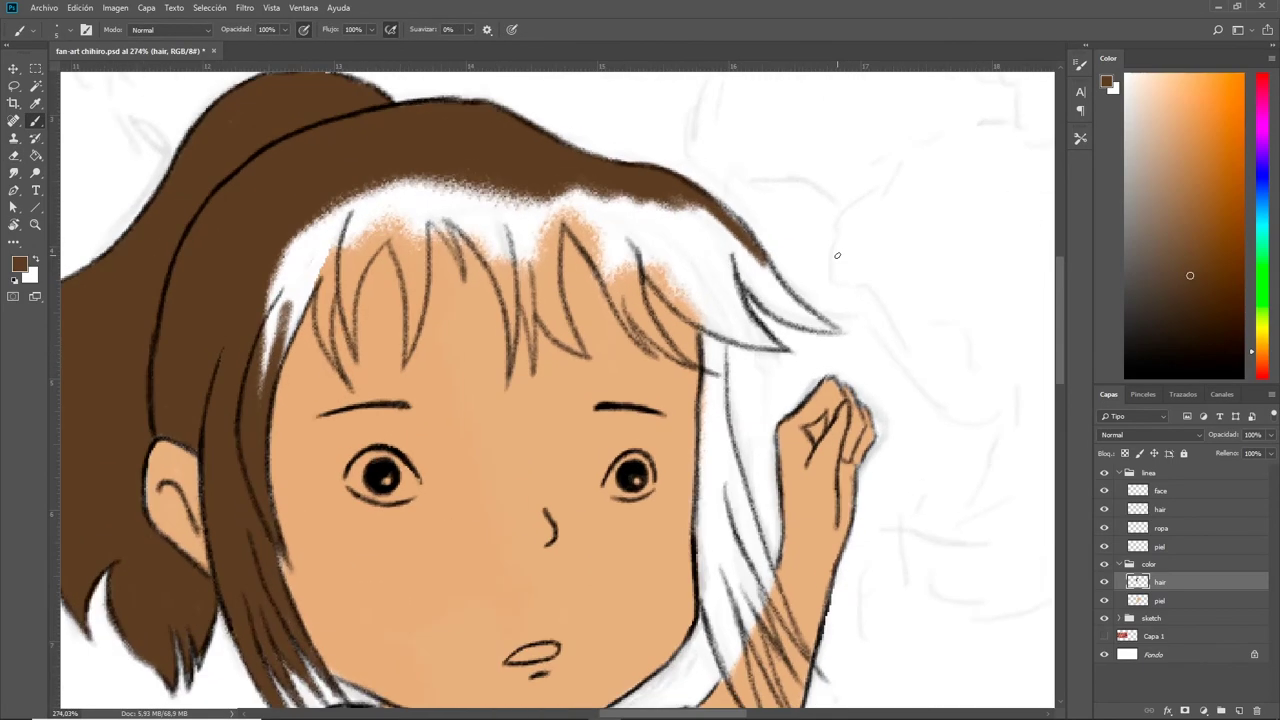
left_click_drag(206, 440, 340, 210)
mouse_move(300, 260)
left_mouse_down()
mouse_move(345, 205)
mouse_move(600, 200)
mouse_move(702, 296)
mouse_move(760, 250)
mouse_move(815, 325)
mouse_move(784, 290)
left_mouse_up()
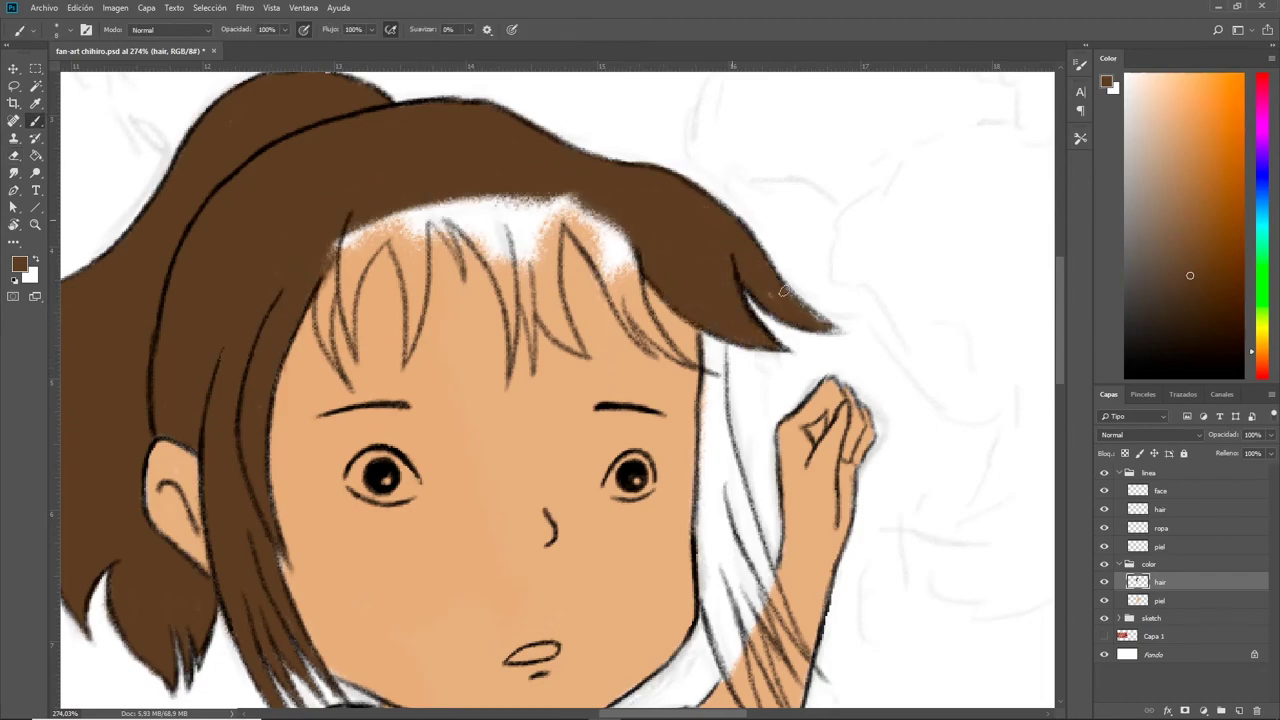
left_click_drag(718, 360, 712, 440)
left_click_drag(712, 440, 649, 252)
left_click_drag(660, 150, 650, 430)
left_click_drag(690, 200, 700, 436)
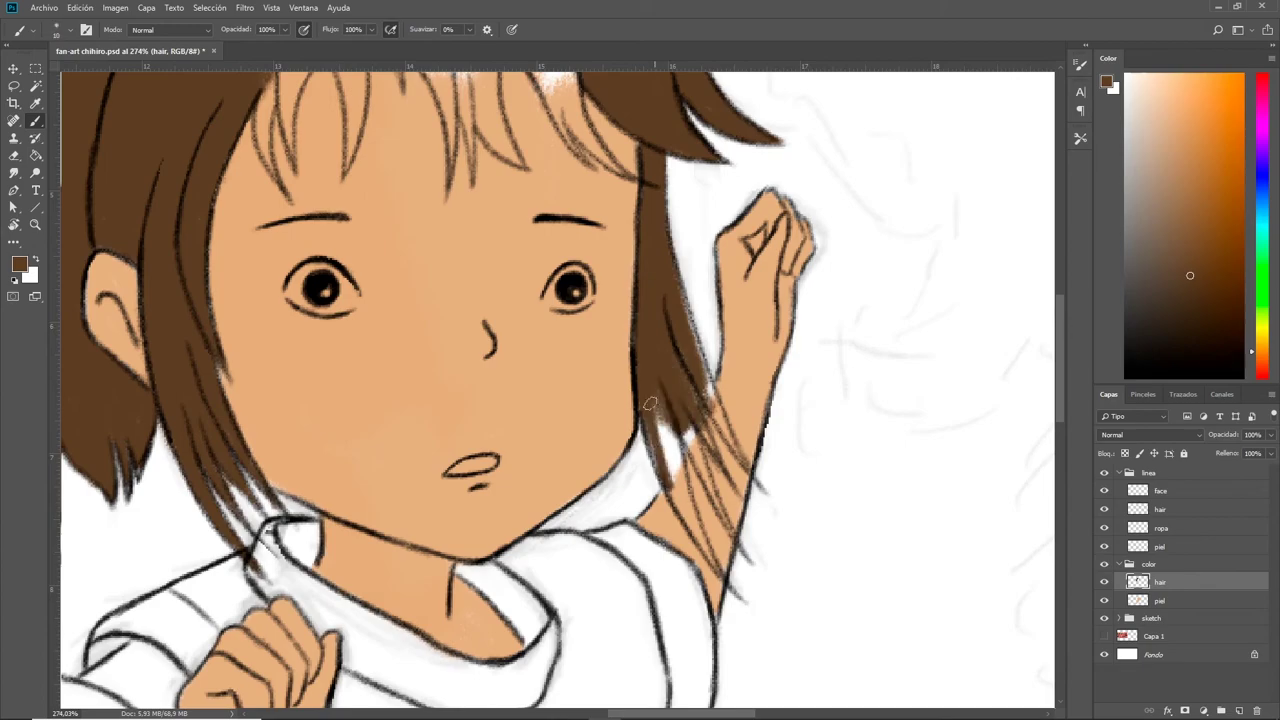
mouse_move(660, 350)
left_mouse_down()
mouse_move(698, 522)
mouse_move(705, 300)
left_mouse_up()
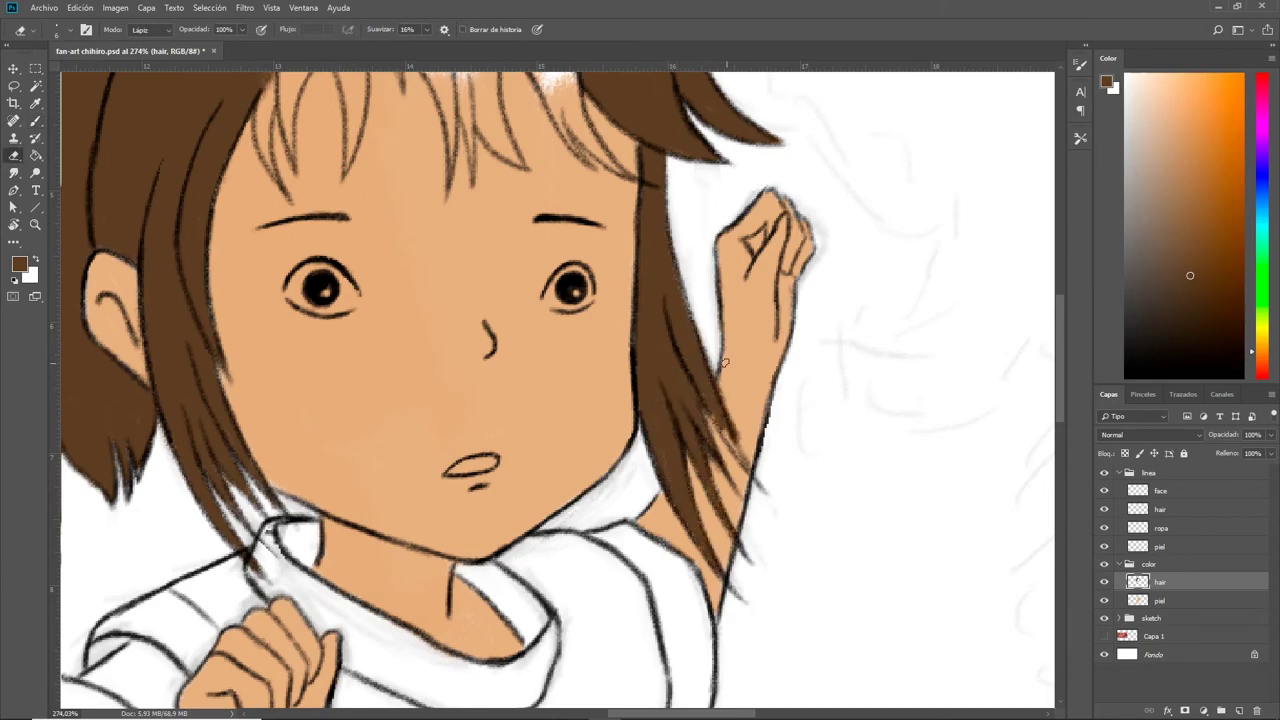
left_click_drag(300, 100, 392, 325)
- Brush brown over the left, central and right bangs, covering the white strip on top
mouse_move(600, 220)
left_mouse_down()
mouse_move(348, 314)
mouse_move(360, 410)
left_mouse_up()
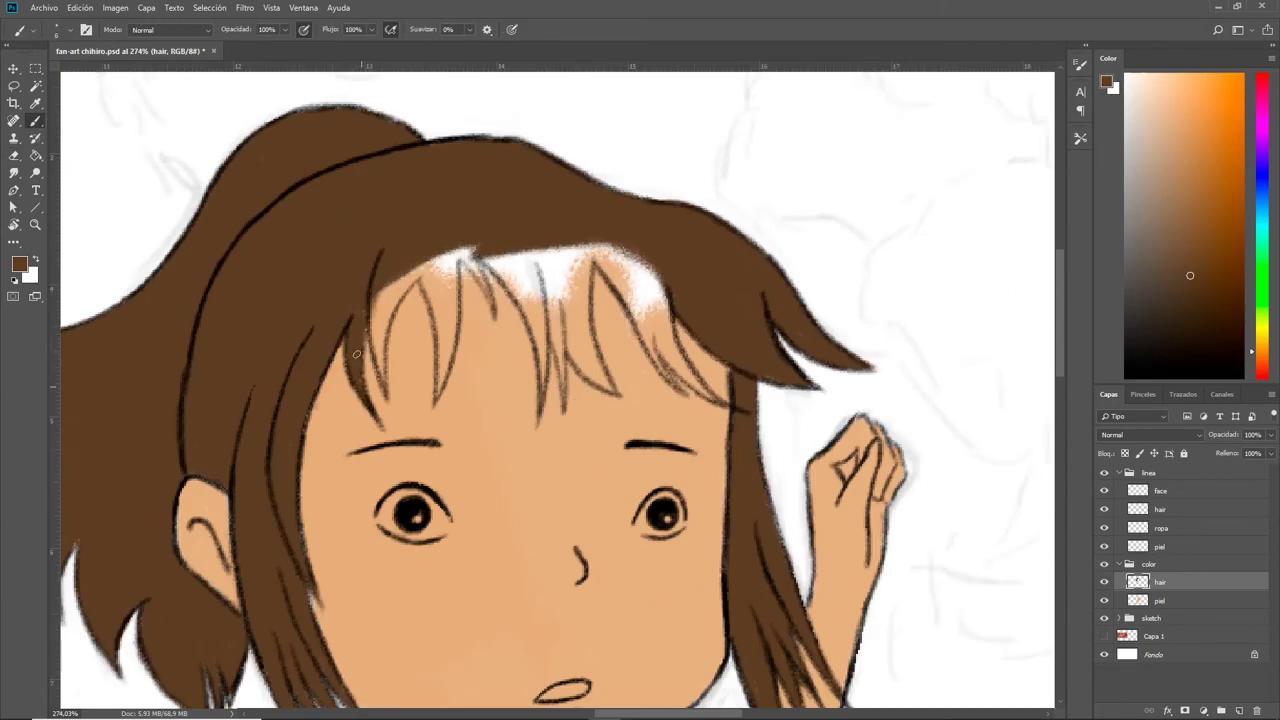
left_click_drag(365, 300, 385, 395)
left_click_drag(370, 340, 450, 252)
left_click_drag(600, 235, 670, 345)
left_click_drag(545, 250, 555, 330)
left_click_drag(518, 229, 580, 334)
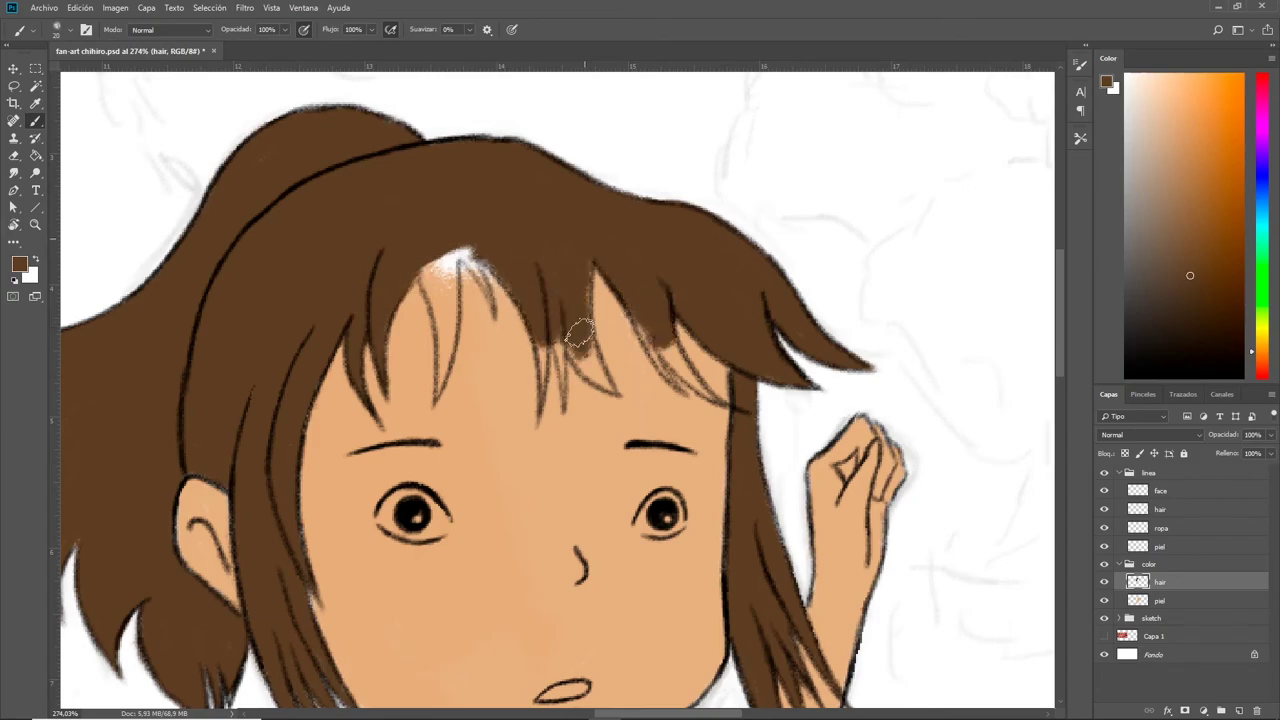
left_click_drag(430, 262, 443, 314)
left_click_drag(440, 390, 468, 262)
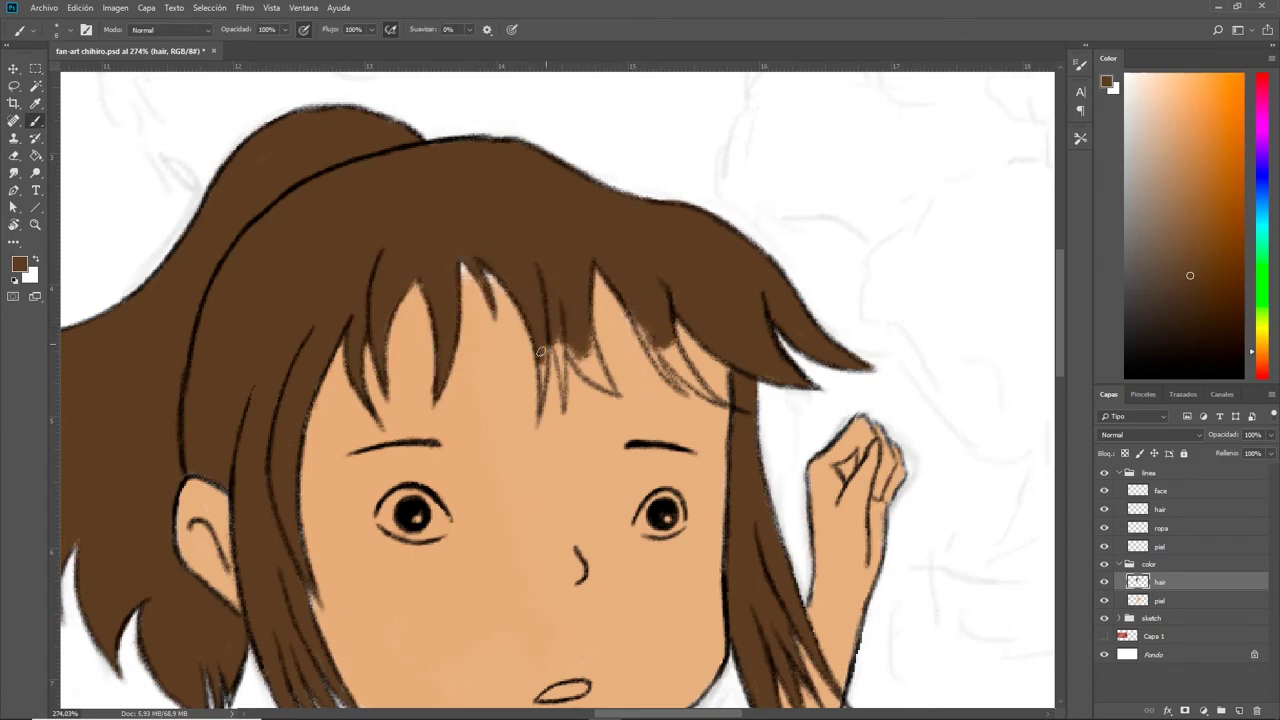
mouse_move(540, 351)
left_mouse_down()
mouse_move(590, 395)
mouse_move(640, 385)
left_mouse_up()
mouse_move(640, 318)
left_mouse_down()
mouse_move(715, 395)
mouse_move(680, 385)
left_mouse_up()
- Sample skin and hair colours, fit the drawing in view, and show the Capa 1 reference
key("alt+bracketleft")
left_click(464, 296, "alt")
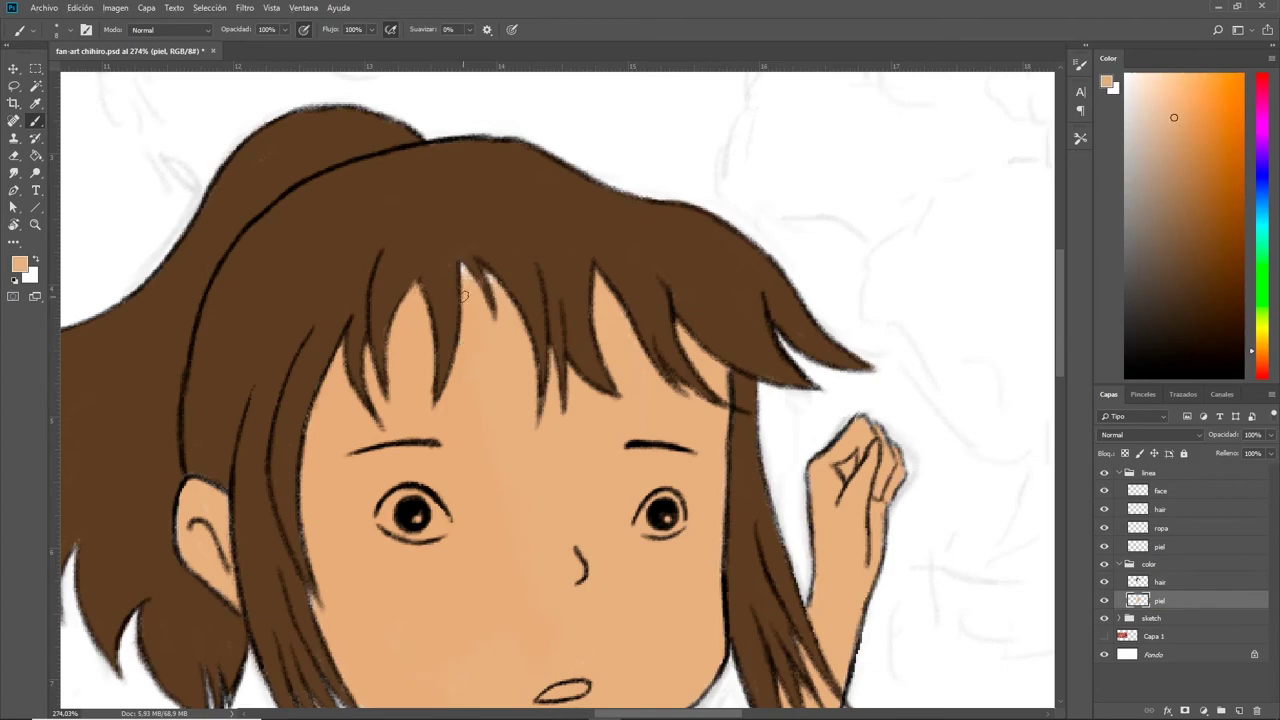
left_click_drag(384, 675, 437, 430)
left_click(224, 278, "alt")
key("alt+bracketright")
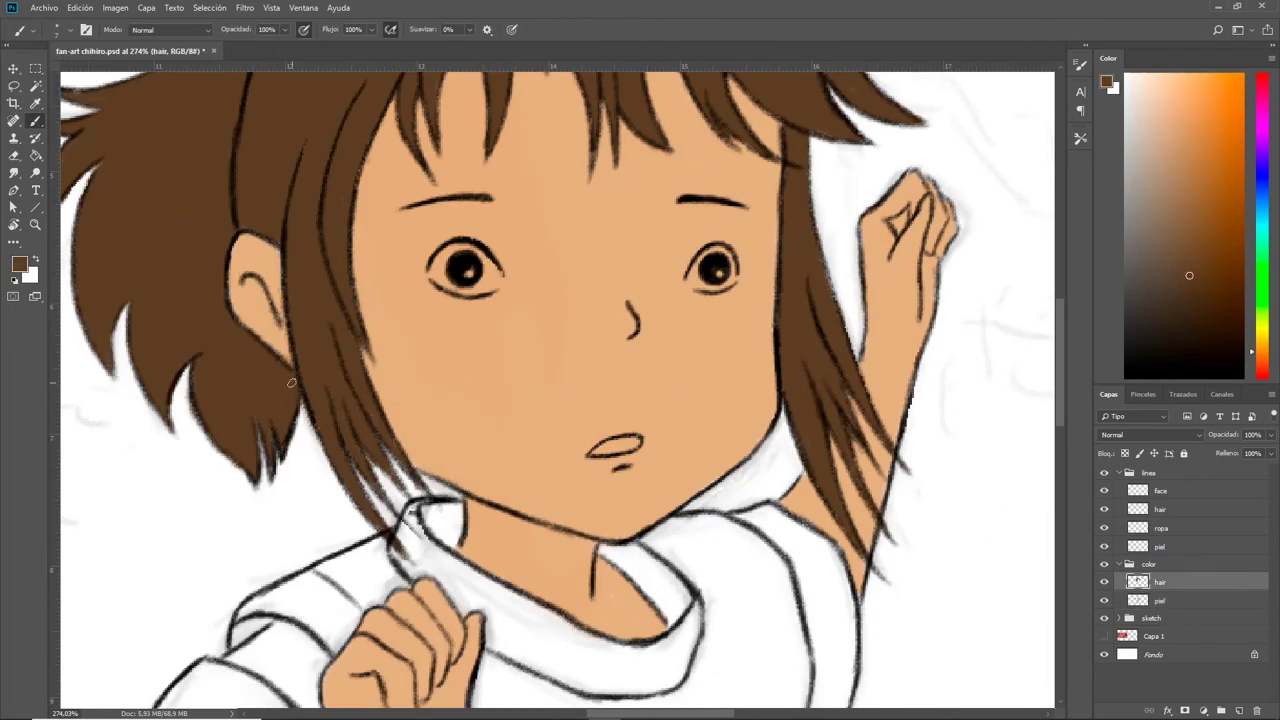
key("ctrl+minus")
key("ctrl+0")
left_click(1207, 172)
- Sample the reference pink, shift it to salmon red, and paint the shirt, shoulders and chest on a new layer
left_click(1104, 636)
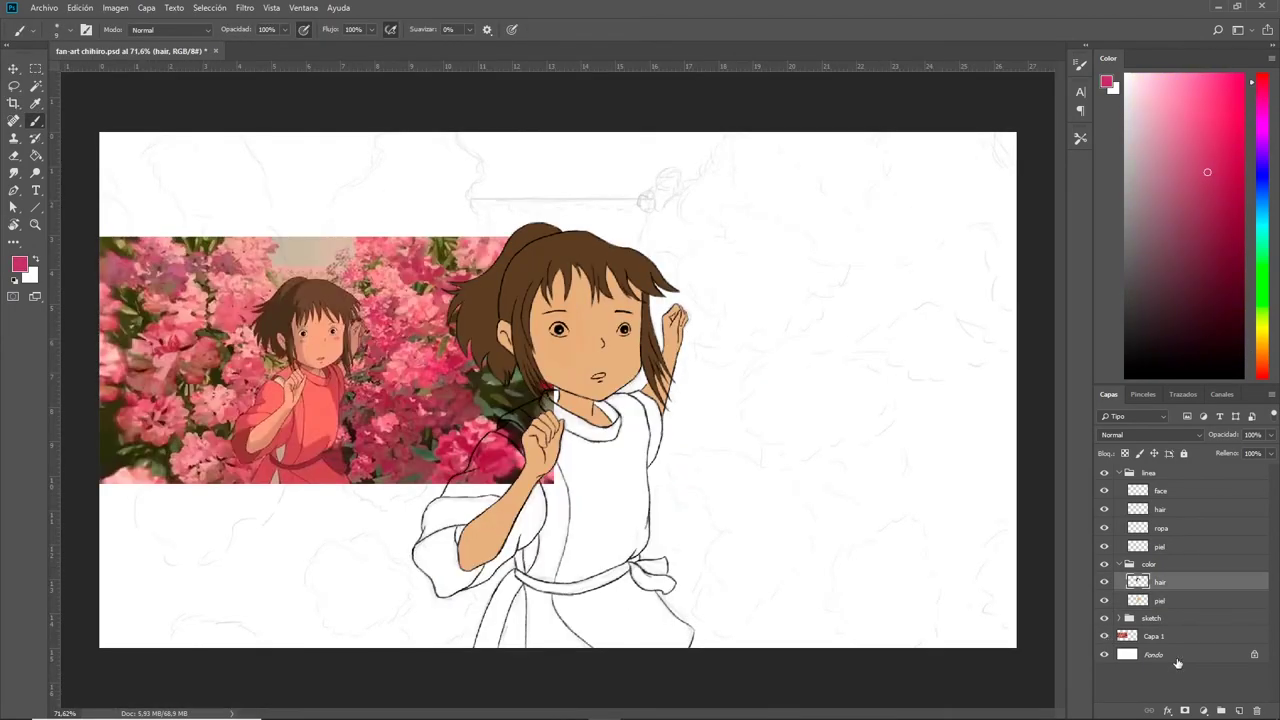
key("ctrl+shift+n")
left_click_drag(576, 462, 602, 526)
key("ctrl+z")
left_click_drag(1262, 340, 1263, 78)
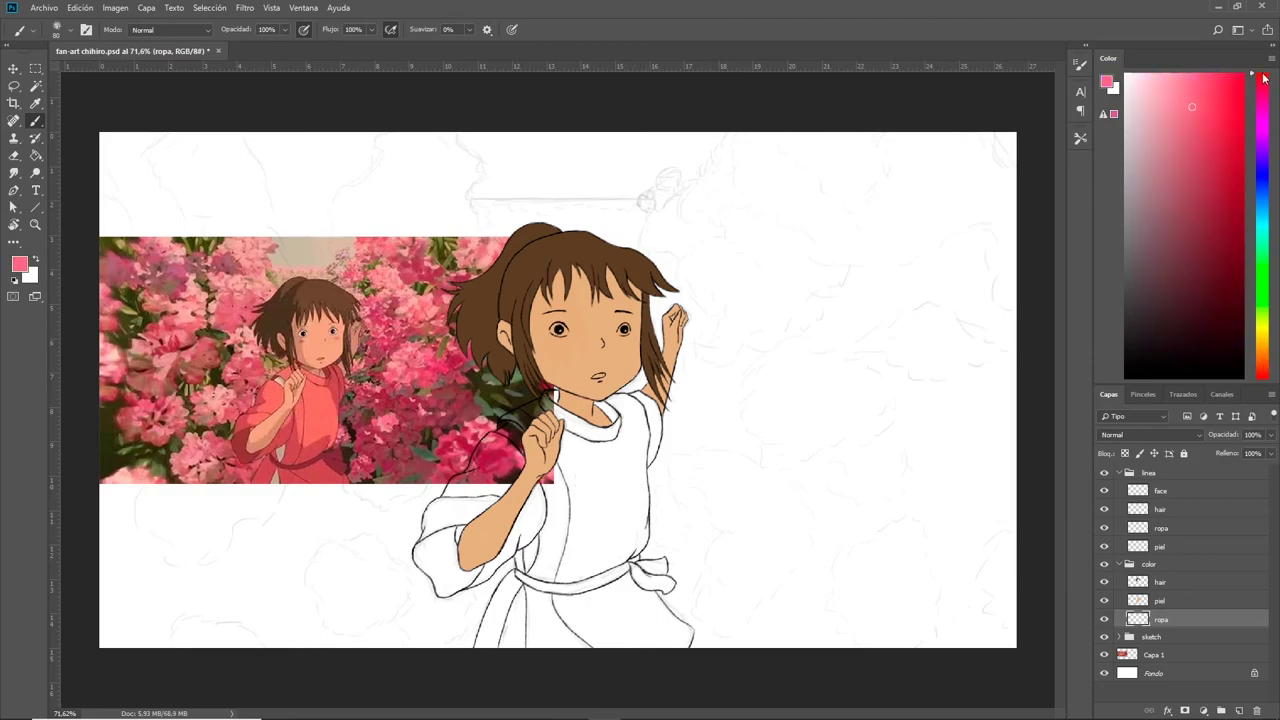
left_click_drag(612, 465, 615, 555)
scroll(622, 509, "up", 4)
mouse_move(622, 509)
left_mouse_down()
mouse_move(511, 568)
mouse_move(370, 420)
left_mouse_up()
mouse_move(400, 380)
left_mouse_down()
mouse_move(620, 330)
mouse_move(640, 310)
mouse_move(650, 430)
mouse_move(450, 580)
left_mouse_up()
- Paint the armpit, upper sleeve and left sleeve with cuff red, erasing stray paint
key("e")
key("b")
scroll(550, 450, "down", 3)
mouse_move(530, 340)
left_mouse_down()
mouse_move(360, 590)
mouse_move(430, 450)
left_mouse_up()
mouse_move(400, 490)
left_mouse_down()
mouse_move(442, 395)
mouse_move(430, 335)
left_mouse_up()
left_click_drag(370, 195, 335, 270)
key("e")
mouse_move(330, 345)
left_mouse_down()
mouse_move(307, 275)
mouse_move(370, 420)
mouse_move(410, 450)
left_mouse_up()
key("b")
mouse_move(258, 340)
left_mouse_down()
mouse_move(278, 437)
mouse_move(262, 455)
mouse_move(303, 474)
left_mouse_up()
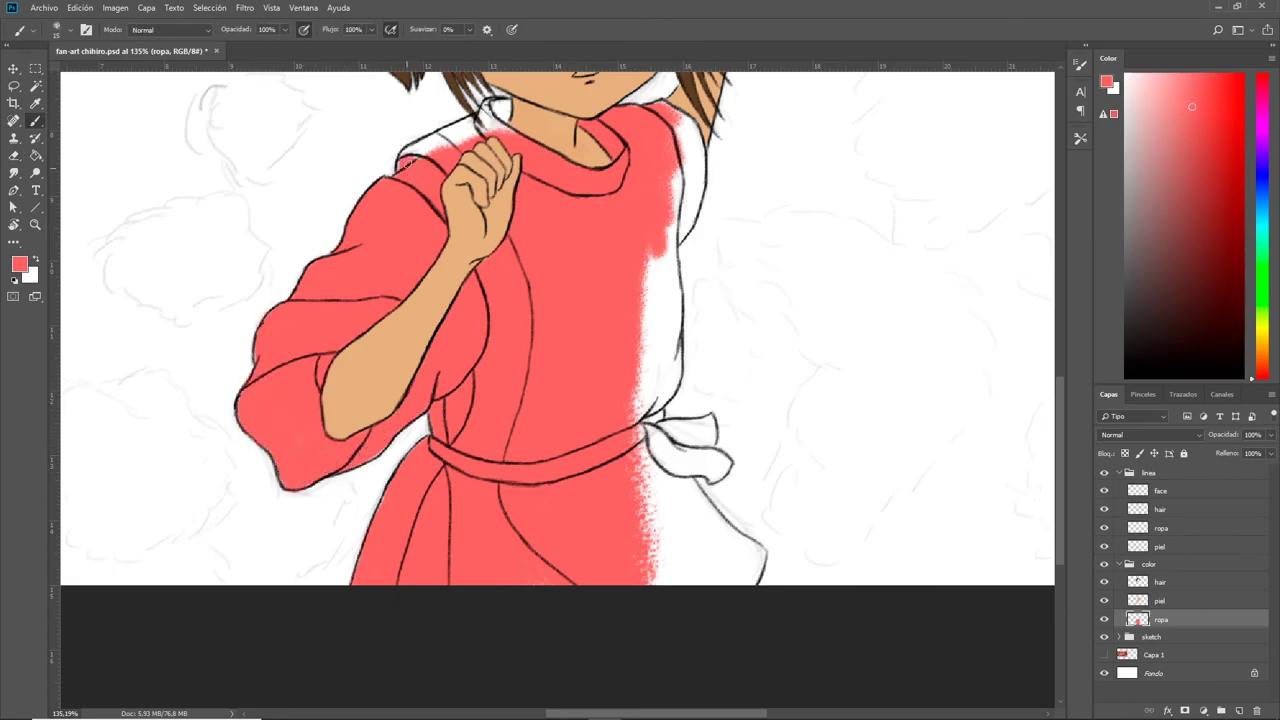
- Fill the shoulder edge and dress's right side, then paint the bow and sash dark red
left_click_drag(410, 162, 478, 117)
mouse_move(590, 277)
left_mouse_down()
mouse_move(662, 120)
mouse_move(690, 220)
mouse_move(670, 370)
mouse_move(621, 408)
mouse_move(690, 560)
mouse_move(745, 540)
mouse_move(762, 572)
mouse_move(668, 438)
mouse_move(712, 476)
mouse_move(735, 470)
left_mouse_up()
left_click_drag(675, 440, 712, 428)
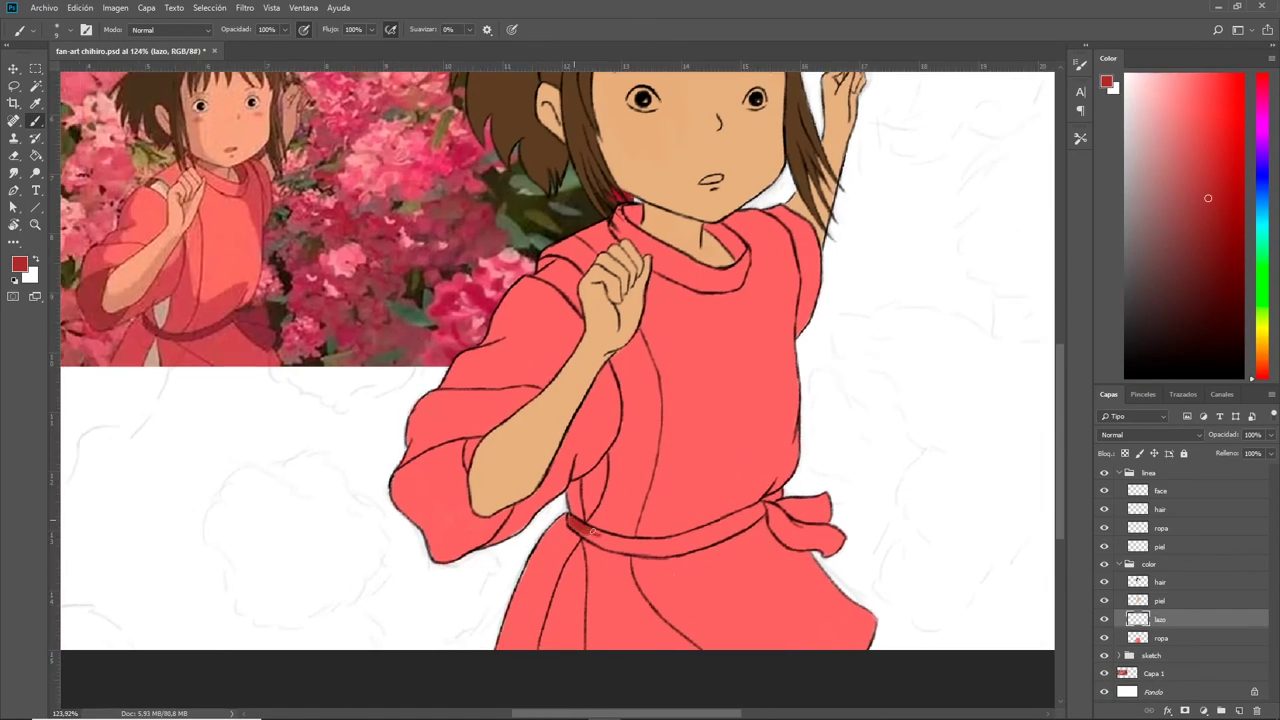
mouse_move(648, 548)
left_mouse_down()
mouse_move(766, 504)
mouse_move(834, 545)
left_mouse_up()
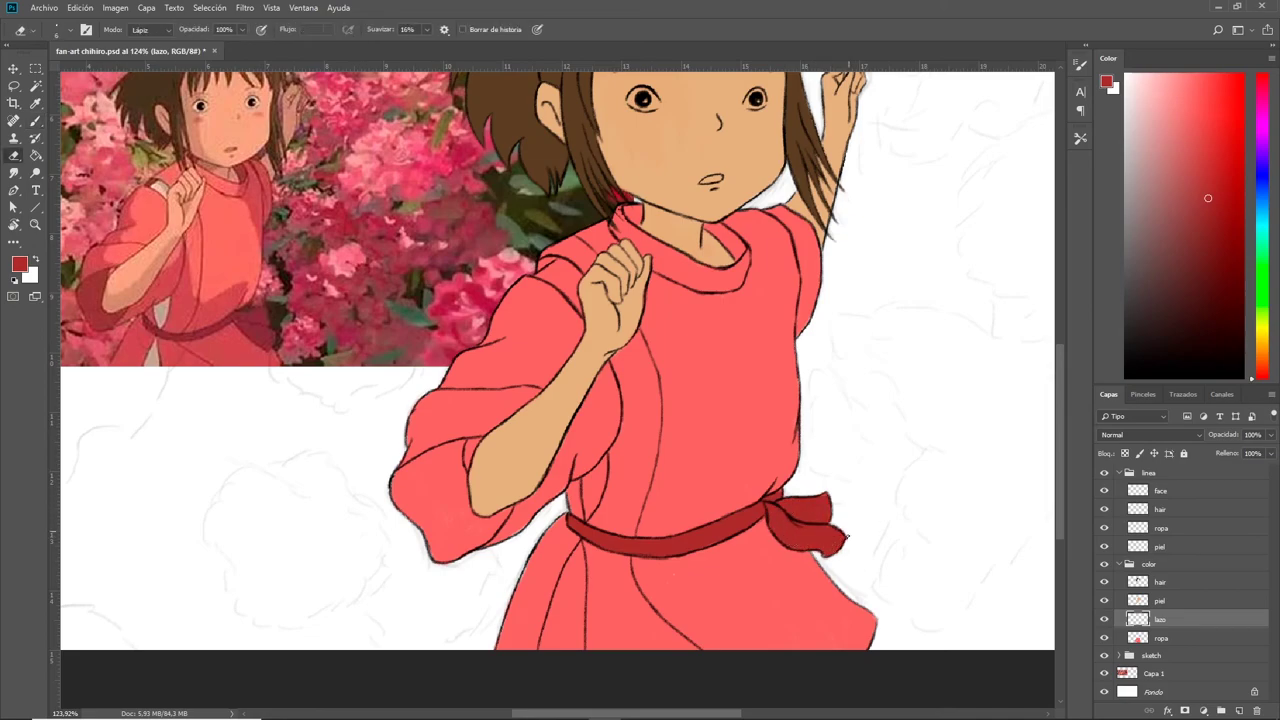
- On a new layer above ropa, paint light grey undershirt at the armpit and below the belt
left_click(729, 586, "alt")
key("alt+bracketleft")
key("ctrl+shift+n")
type("under")
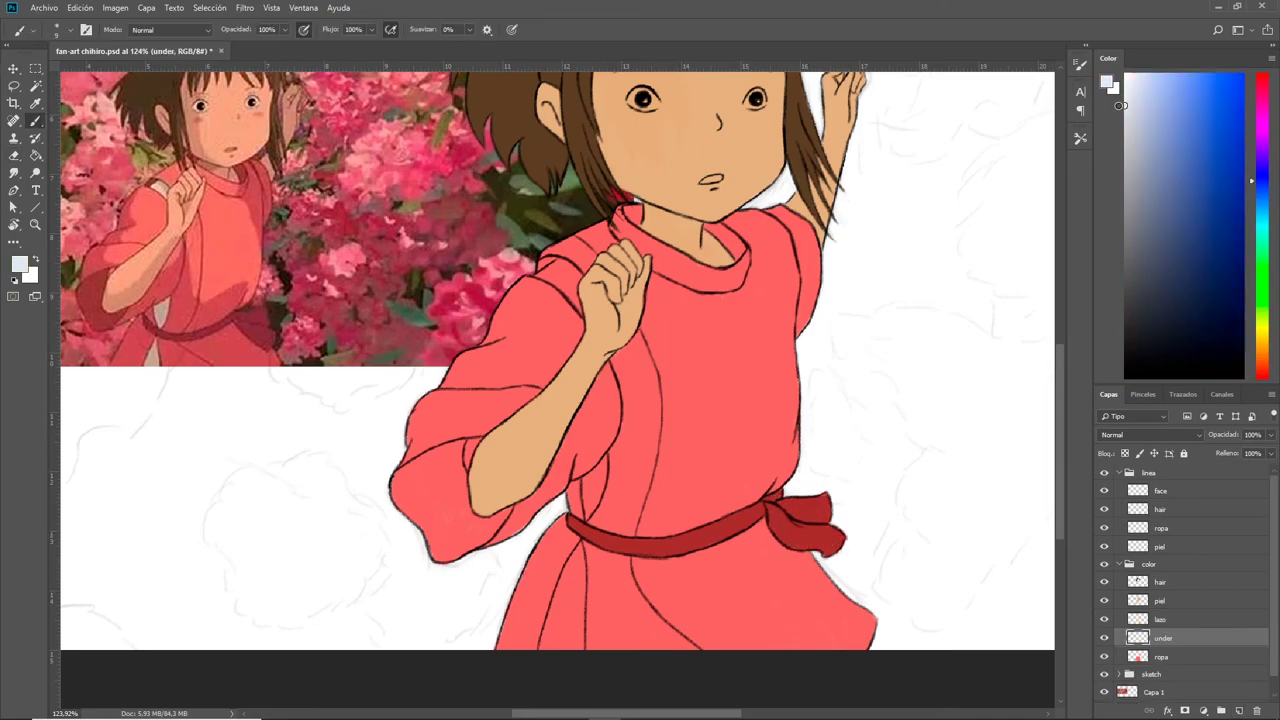
left_click_drag(546, 268, 578, 290)
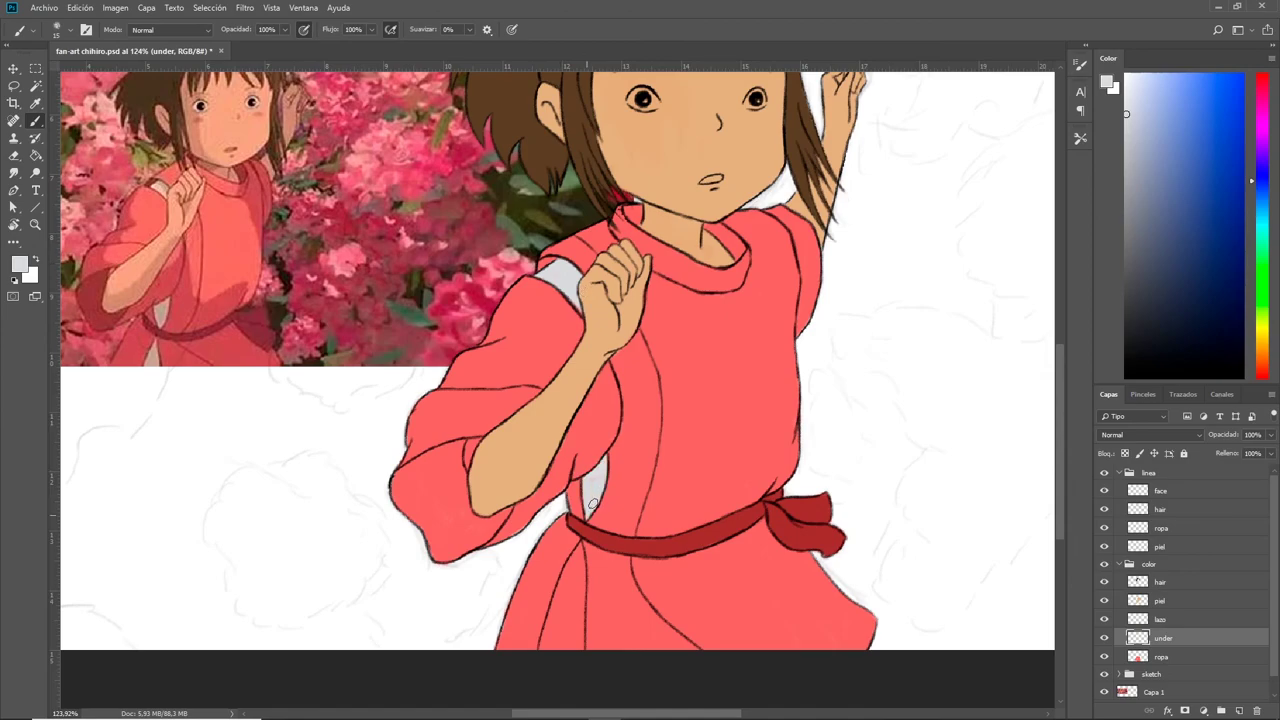
left_click_drag(592, 505, 580, 573)
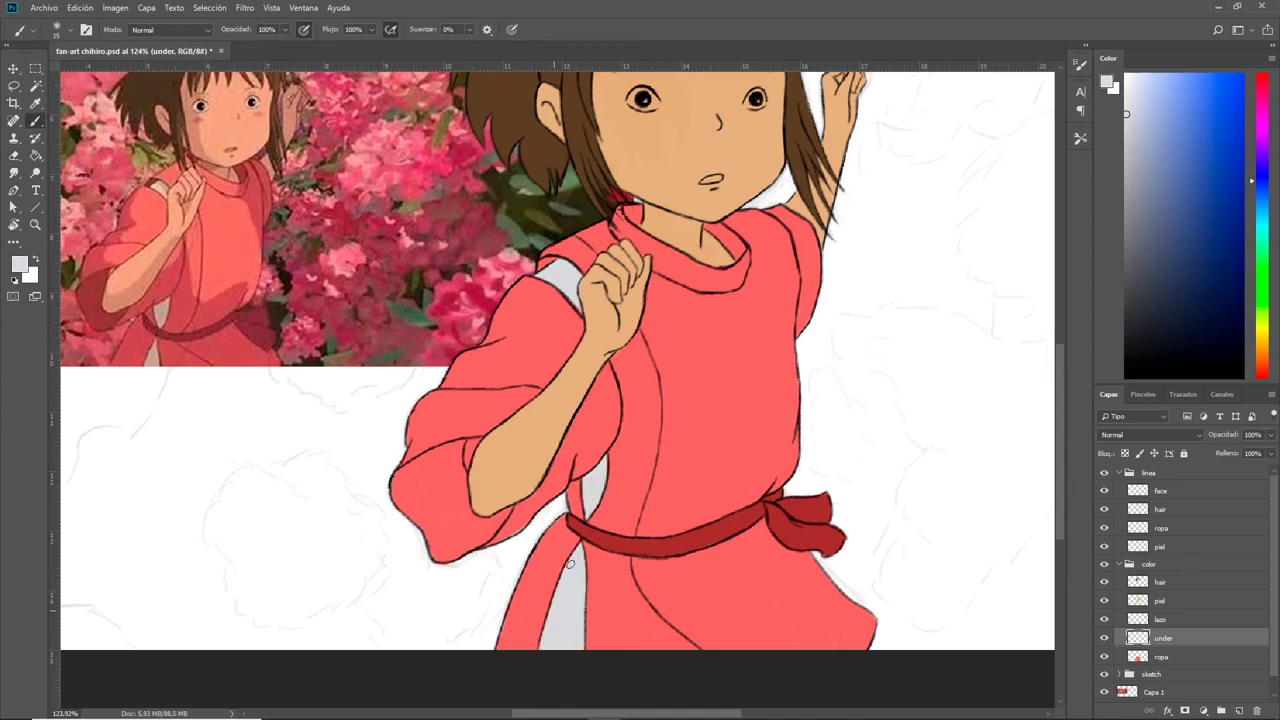
- Lock the under layer's transparency and refill the lazo sash with darker maroon using Paint Bucket
scroll(444, 643, "down", 5)
key("/")
key("g")
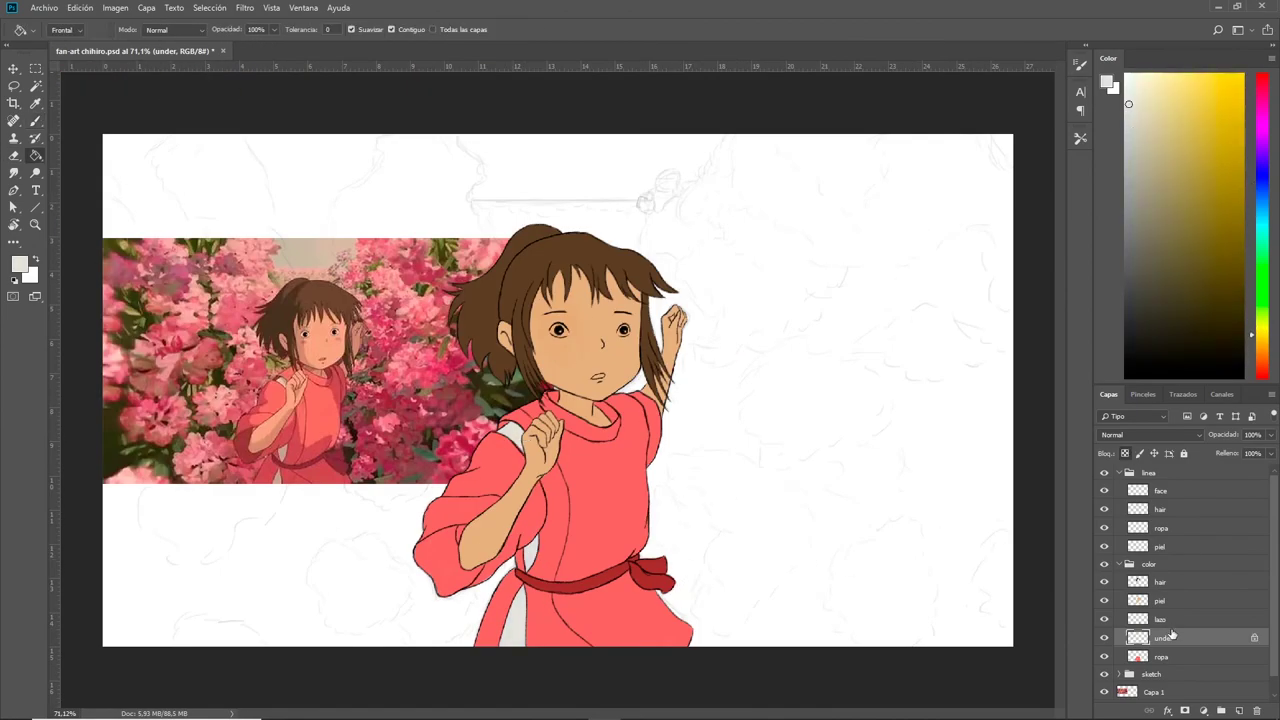
left_click(1160, 619)
left_click(624, 586)
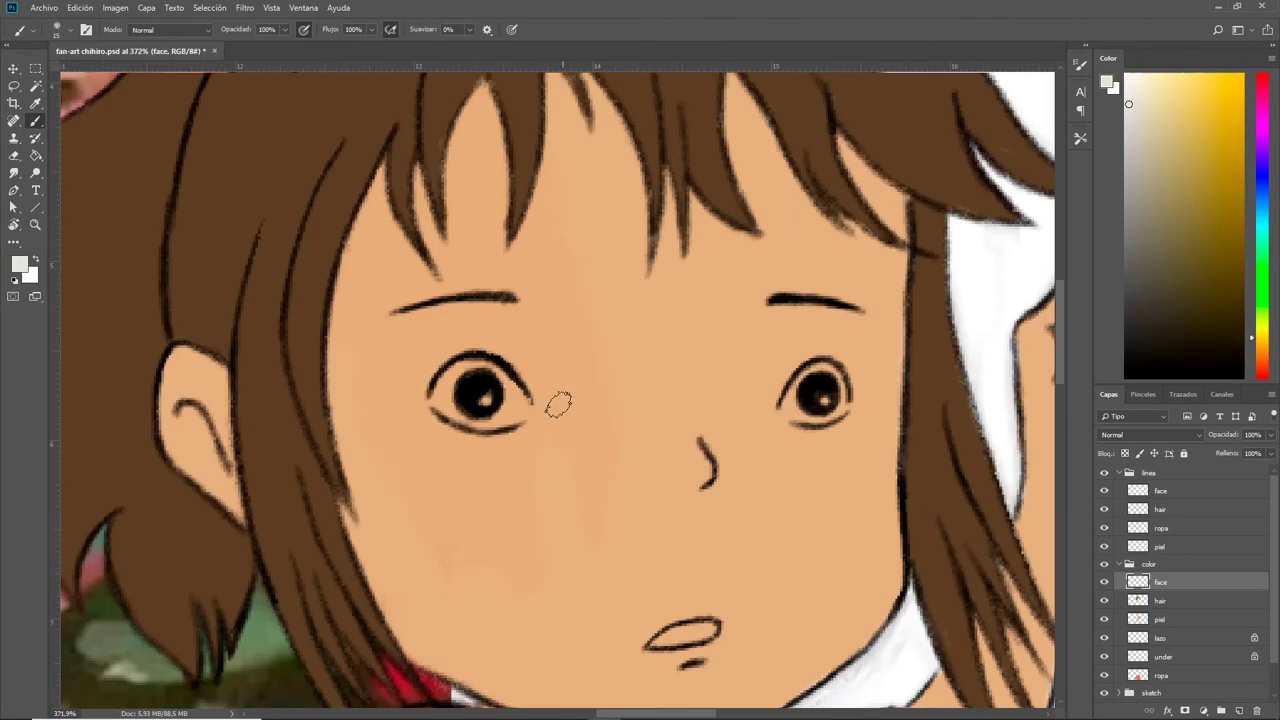
- Paint white into both eyes
left_click_drag(436, 386, 524, 390)
left_click_drag(440, 412, 526, 414)
left_click_drag(784, 396, 846, 402)
- Pick a red-hue shade and thicken the sash's upper edge in dark red
left_click(1262, 378)
left_click(1155, 88)
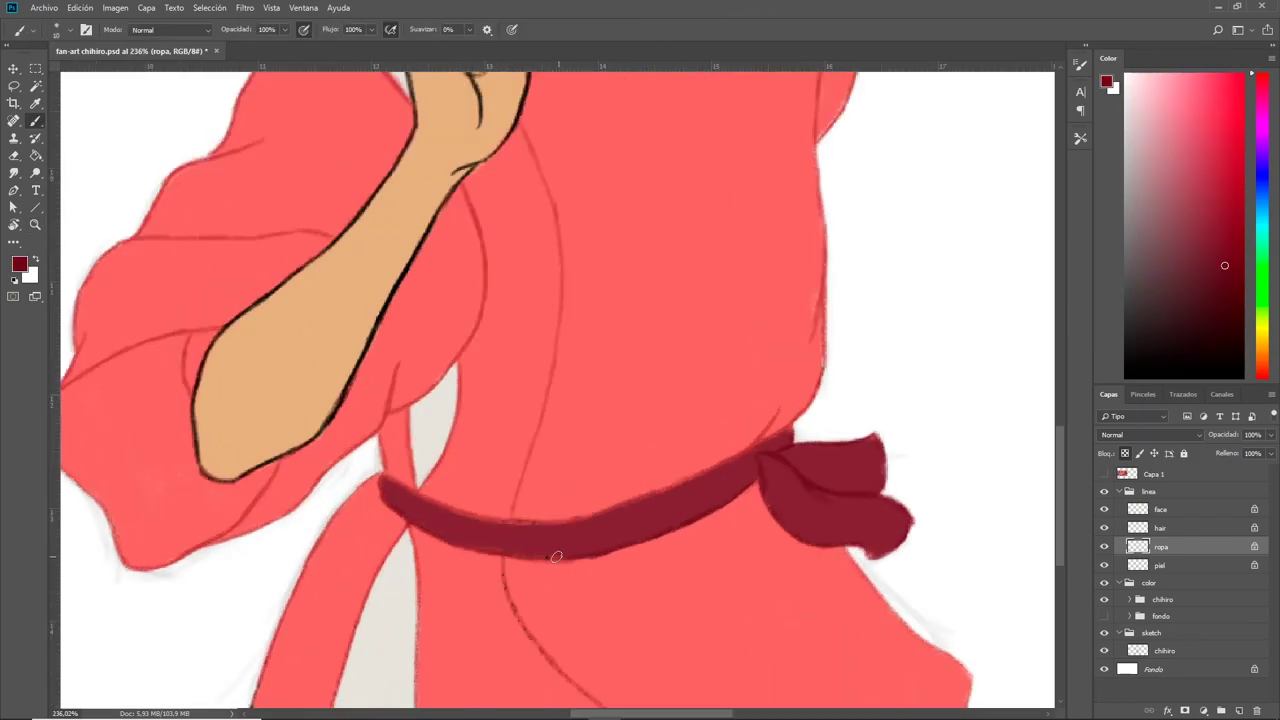
left_click_drag(420, 503, 598, 474)
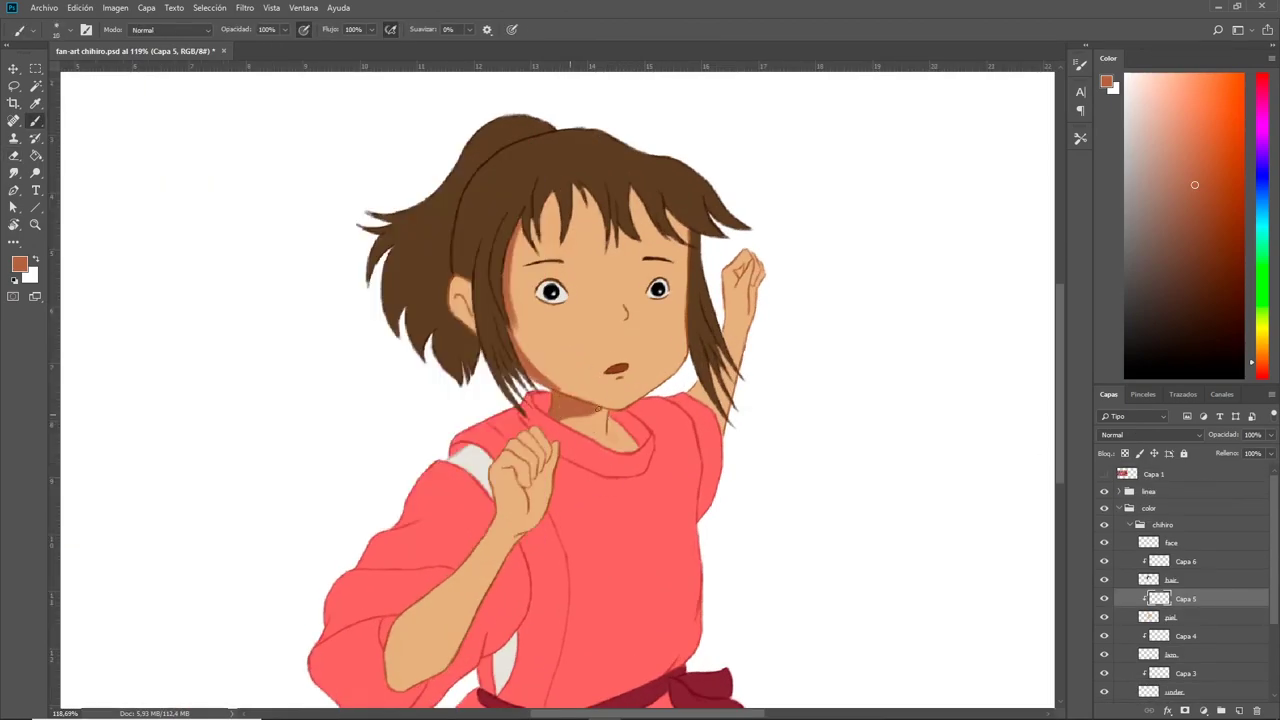
- Hide Capa 1 and paint a skin shadow down the face's left side, chin and right jawline
left_click(1104, 474)
left_click_drag(532, 200, 541, 367)
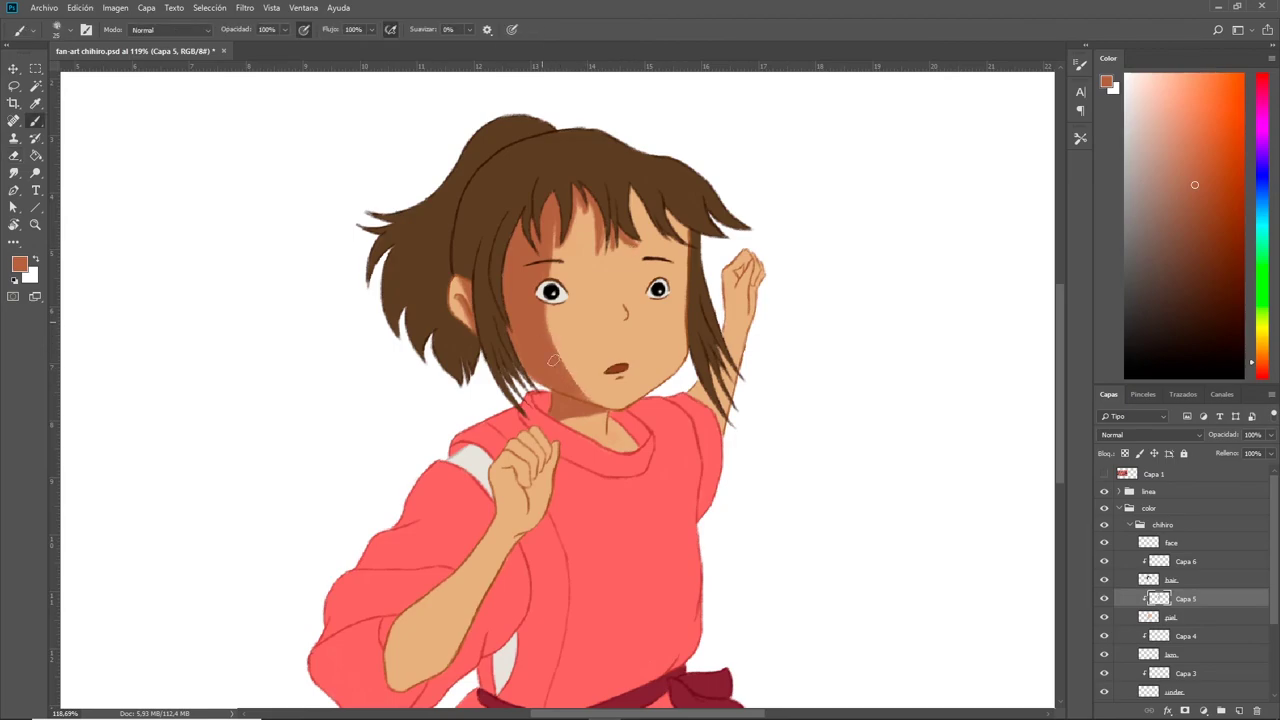
left_click_drag(555, 330, 600, 402)
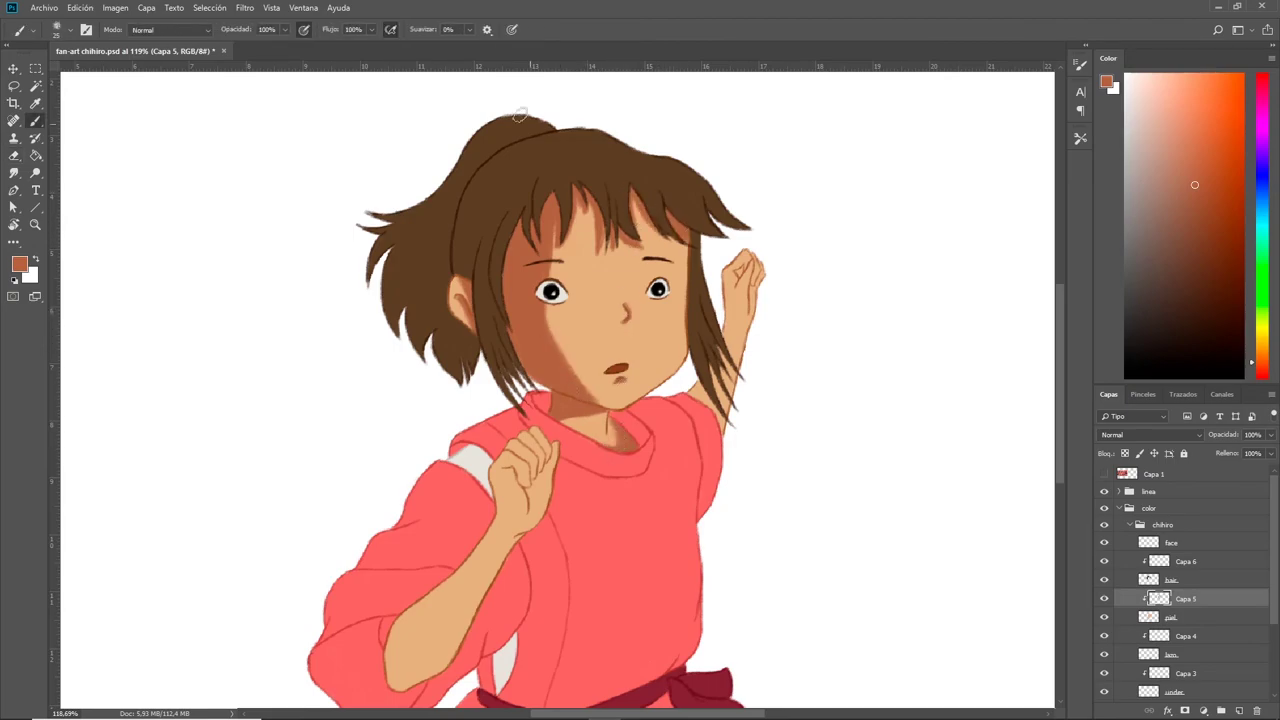
scroll(497, 371, "up", 4)
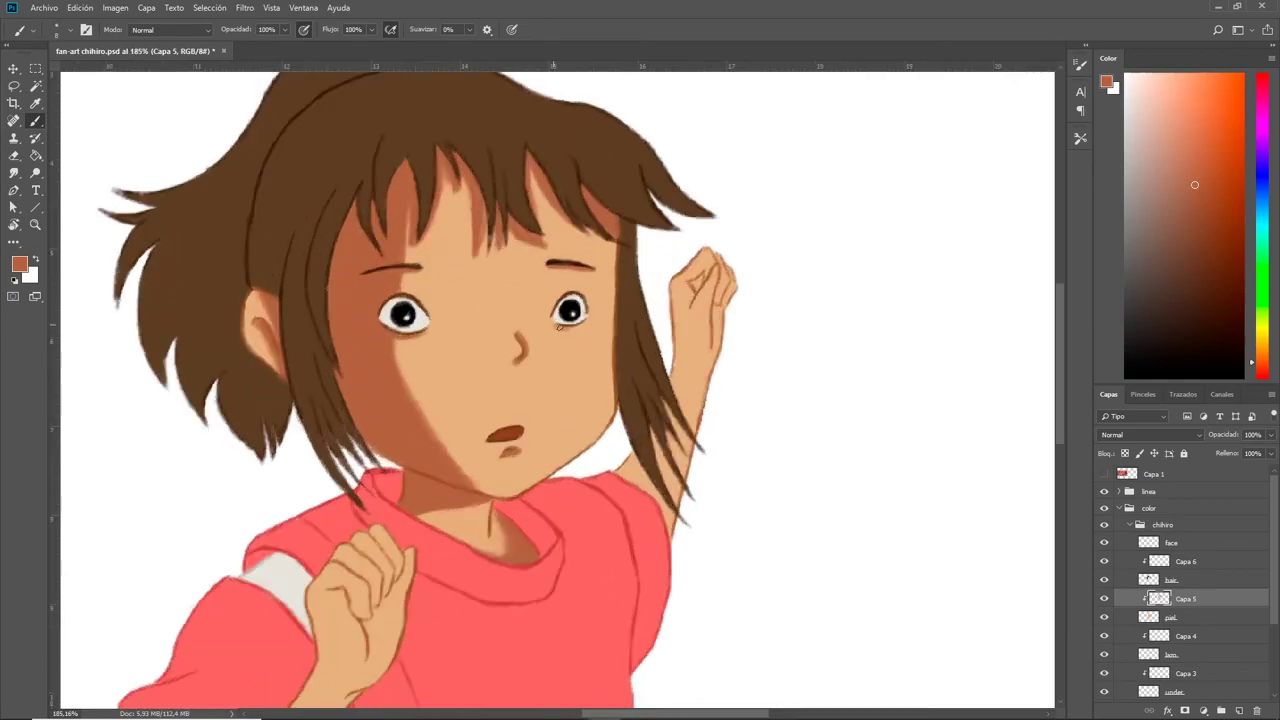
left_click_drag(612, 395, 542, 480)
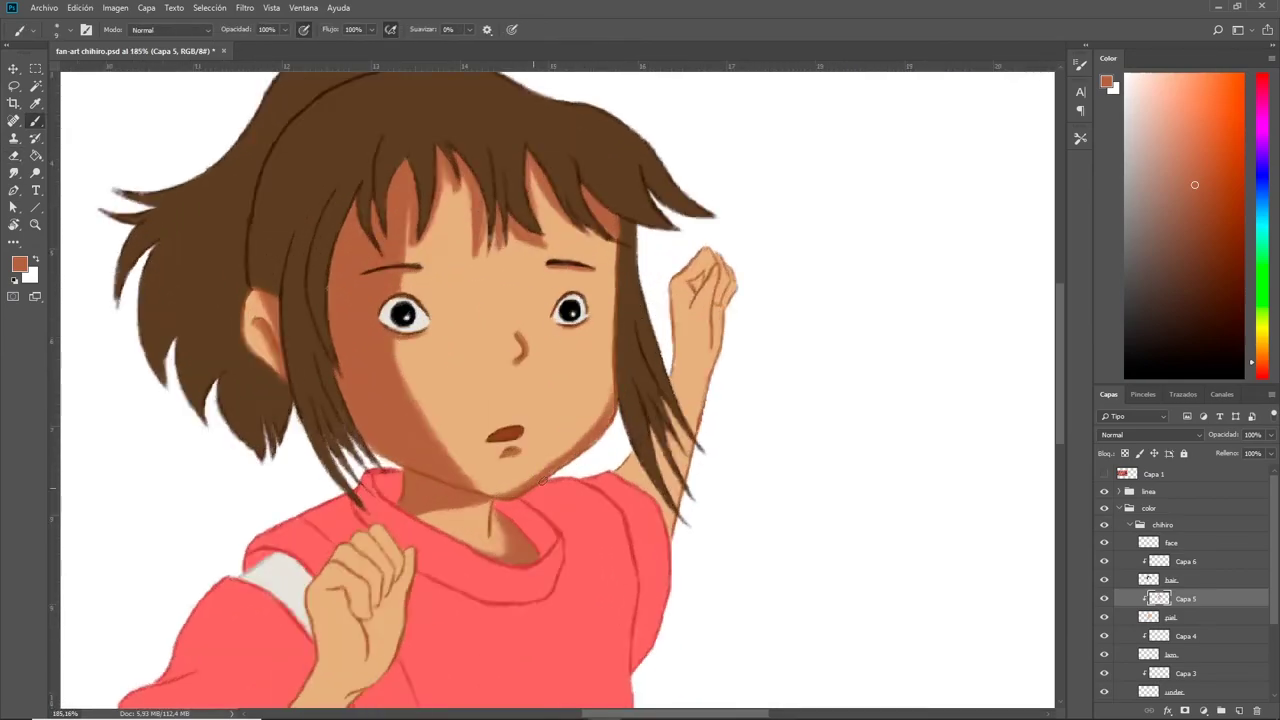
- Clean up the face shading with the Eraser and add a new layer clipped to face
left_click(542, 480, "alt")
scroll(646, 491, "down", 5)
scroll(646, 491, "up", 4)
key("e")
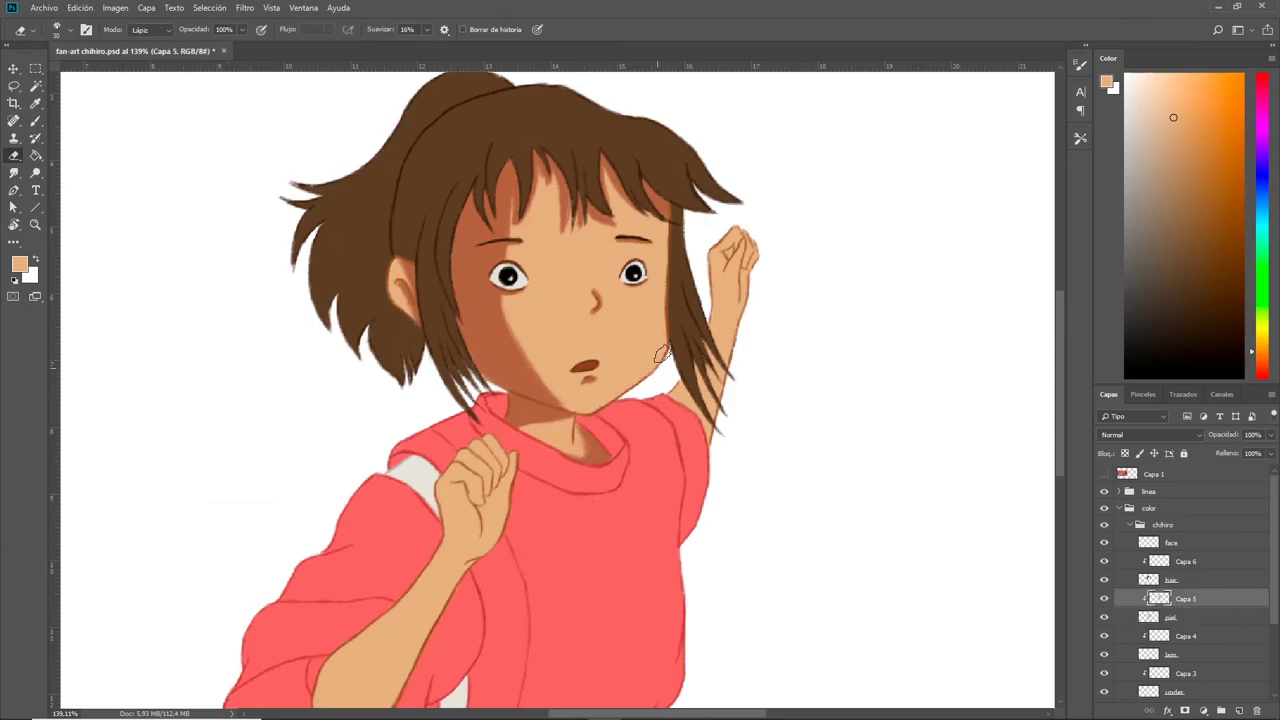
left_click(503, 310, "alt")
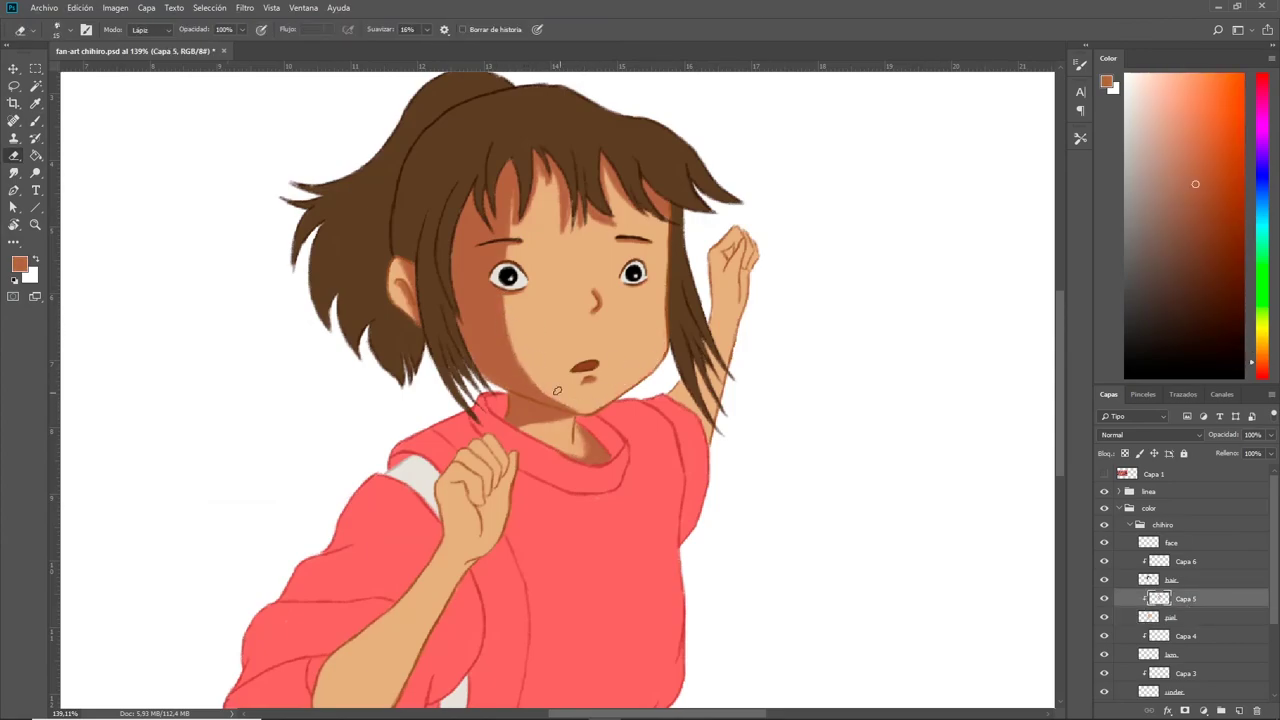
key("b")
key("ctrl+shift+n")
key("ctrl+alt+g")
left_click(503, 278, "alt")
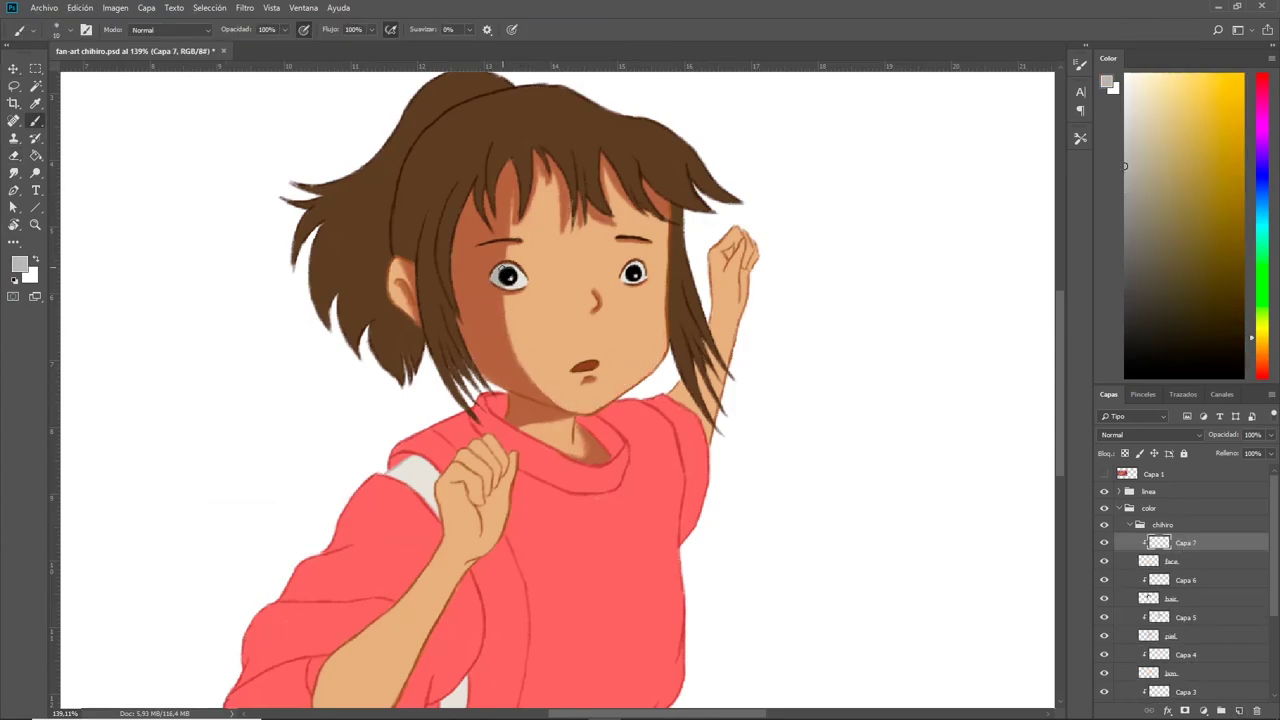
- Shade the raised arm with the cheek shadow colour, then paint dark red under the shirt collar on Capa 2
left_click(485, 320, "alt")
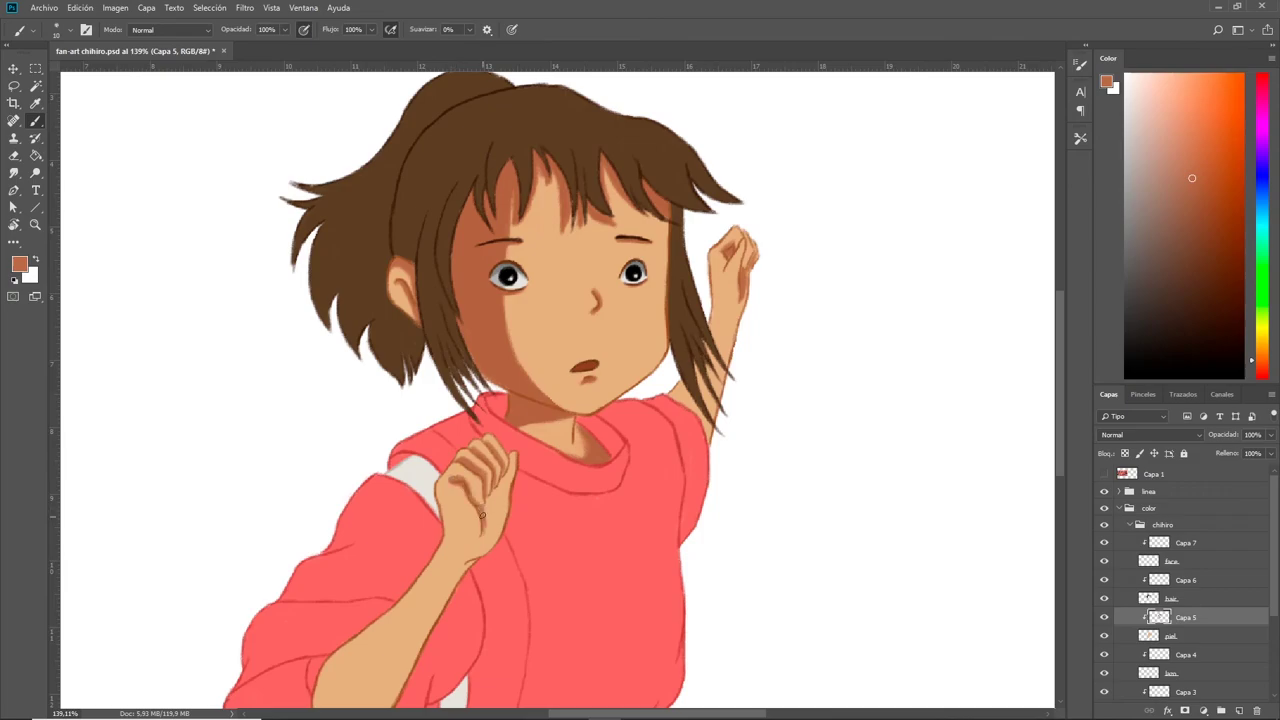
left_click_drag(703, 434, 729, 344)
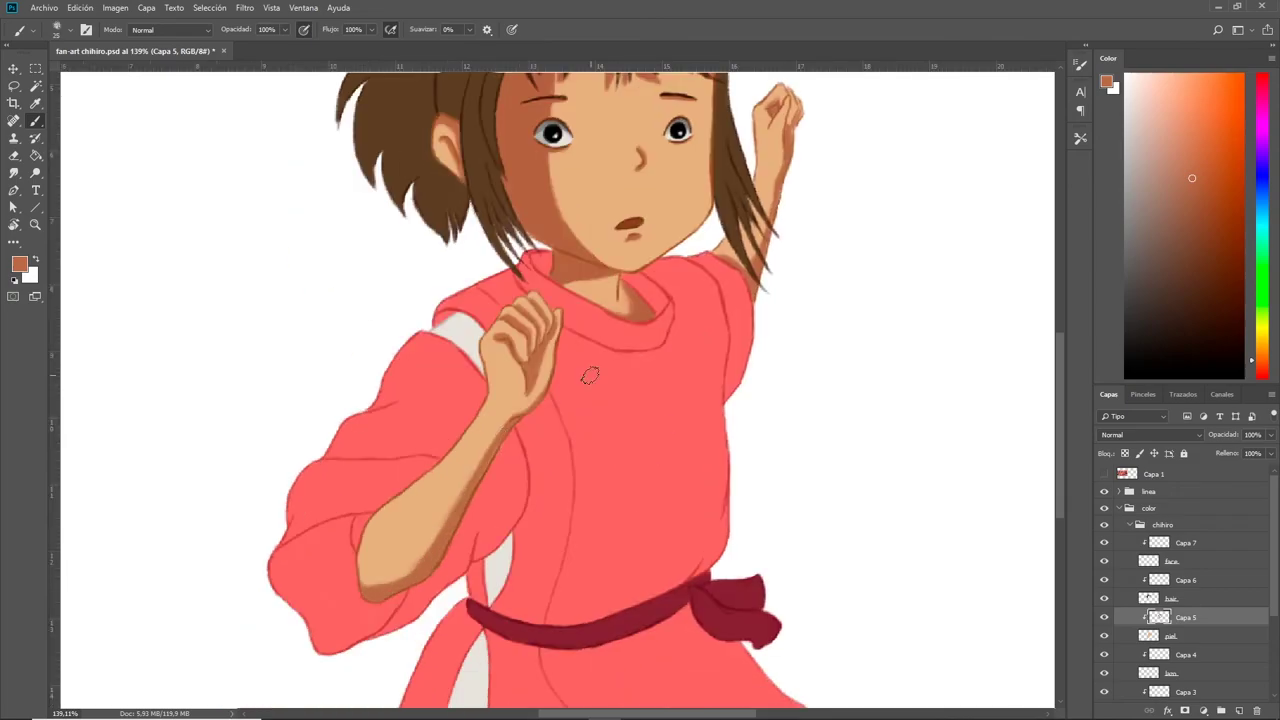
key("ctrl+0")
scroll(610, 318, "up", 5)
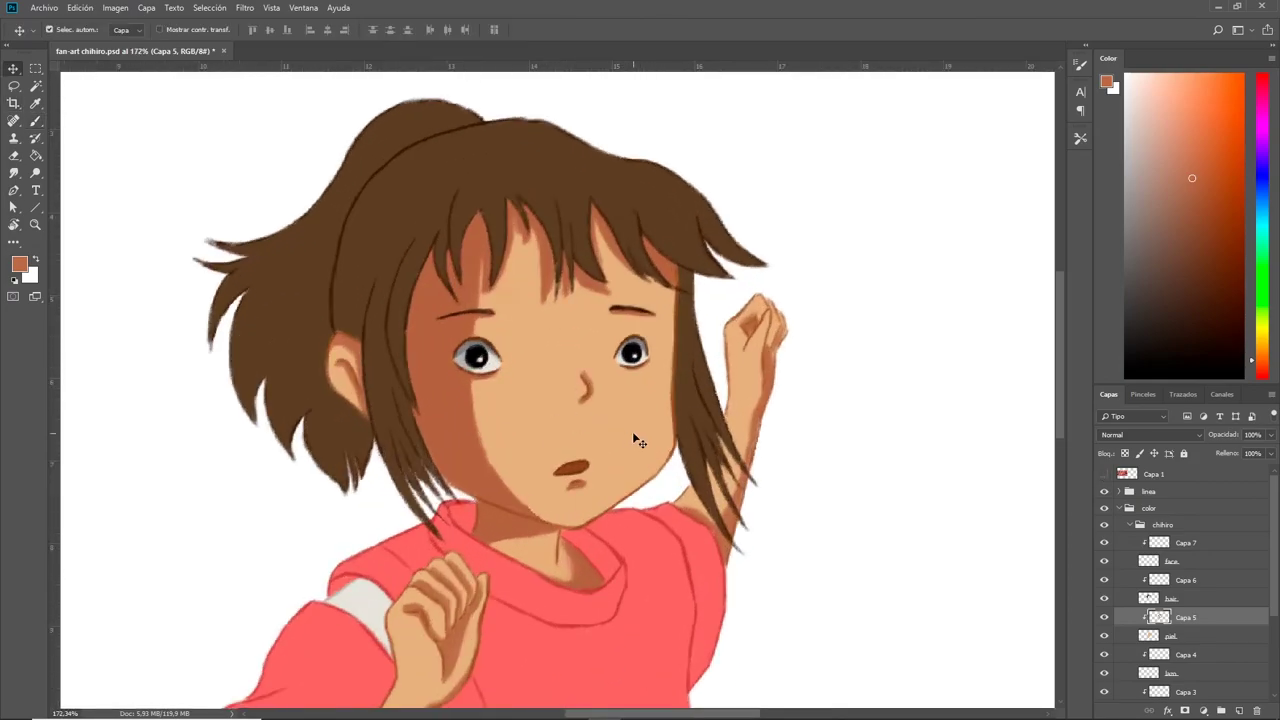
left_click(540, 363, "ctrl")
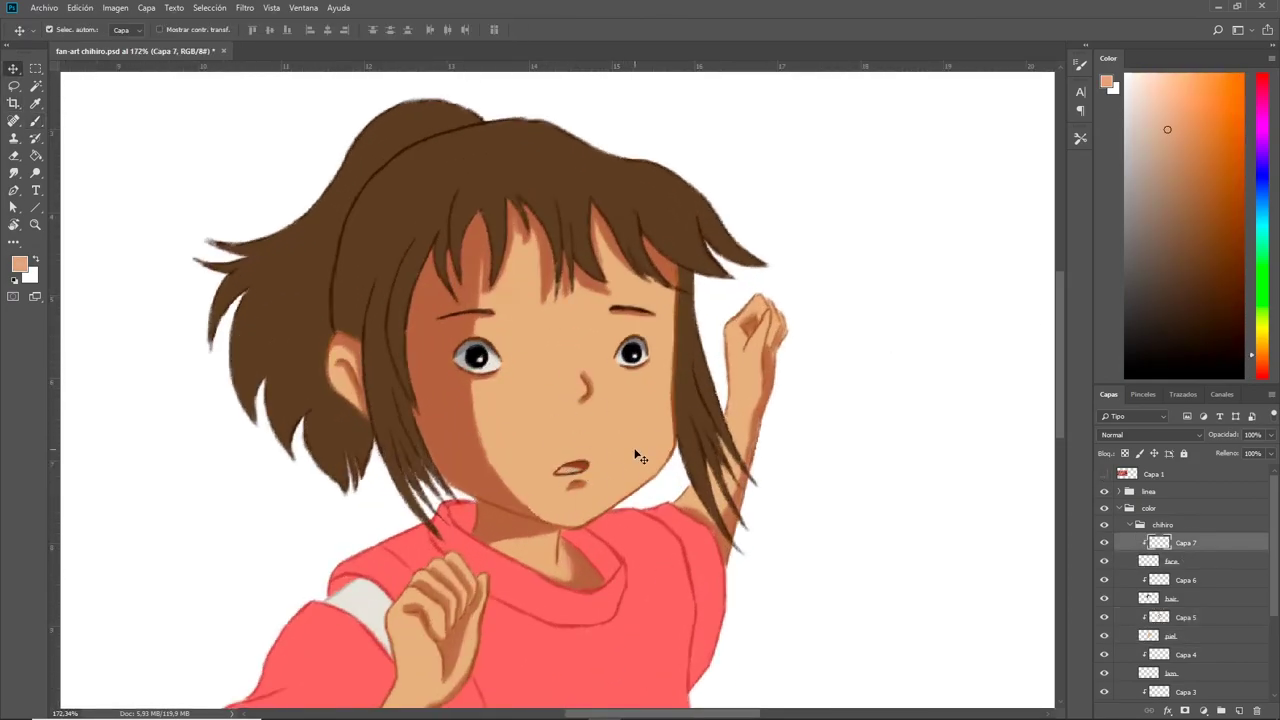
left_click(628, 530, "ctrl")
left_click(628, 530, "alt")
left_click_drag(562, 530, 615, 585)
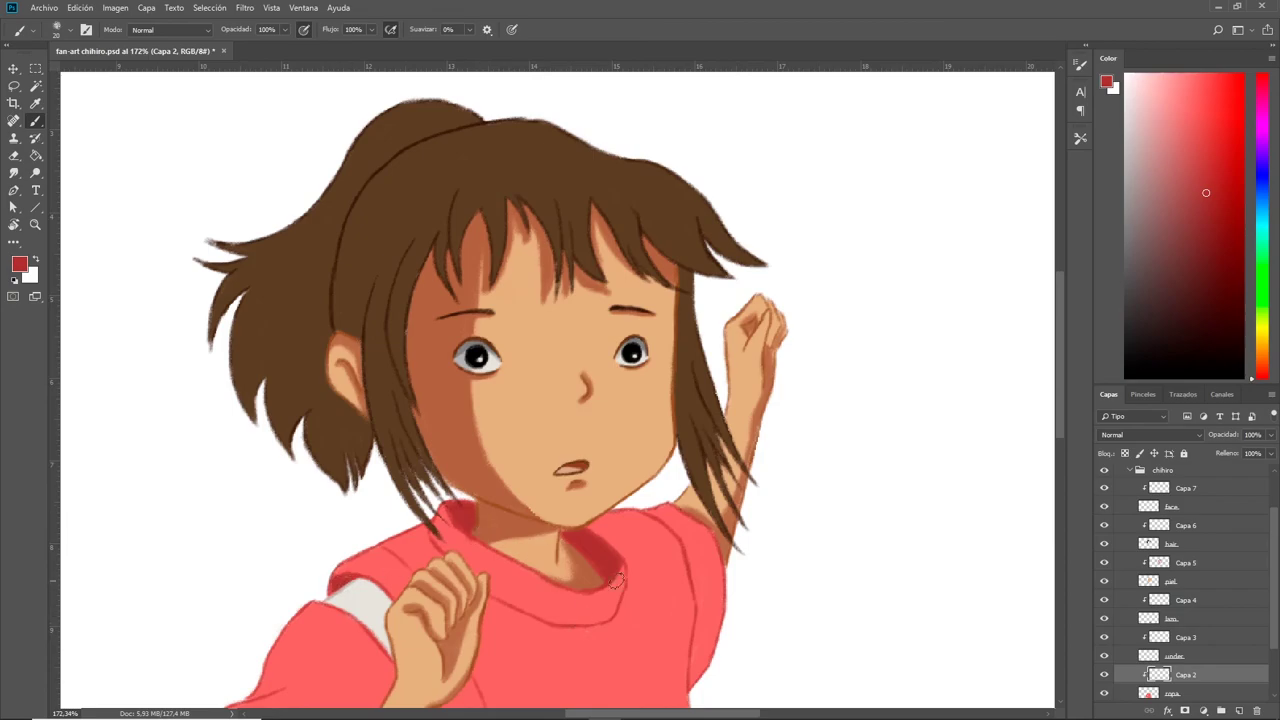
- Paint dark red shading on the left sleeve and the area above the sash
scroll(466, 511, "down", 3)
mouse_move(420, 595)
left_mouse_down()
mouse_move(410, 450)
mouse_move(430, 585)
left_mouse_up()
key("ctrl+0")
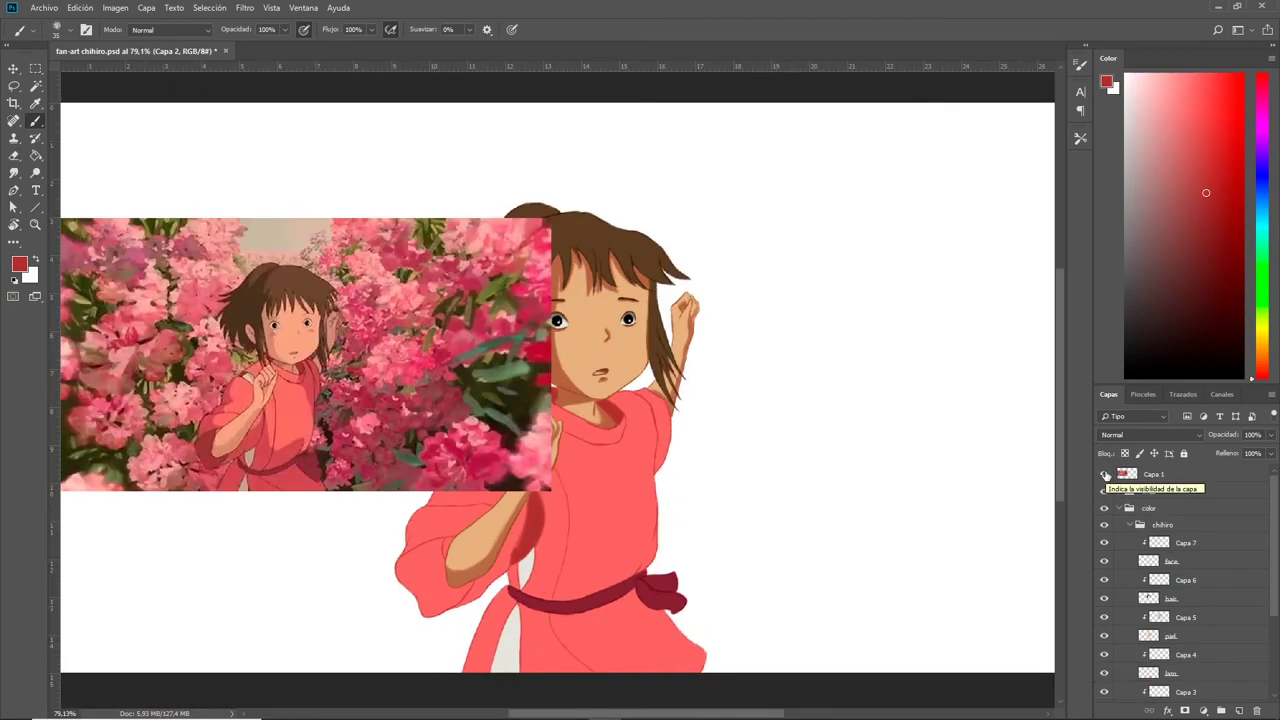
mouse_move(540, 495)
left_mouse_down()
mouse_move(575, 570)
mouse_move(640, 565)
left_mouse_up()
left_click_drag(545, 560, 584, 597)
- Lock transparent pixels, repaint the shirt shading in lighter pink, and darken the lower dress
left_click(600, 565, "alt")
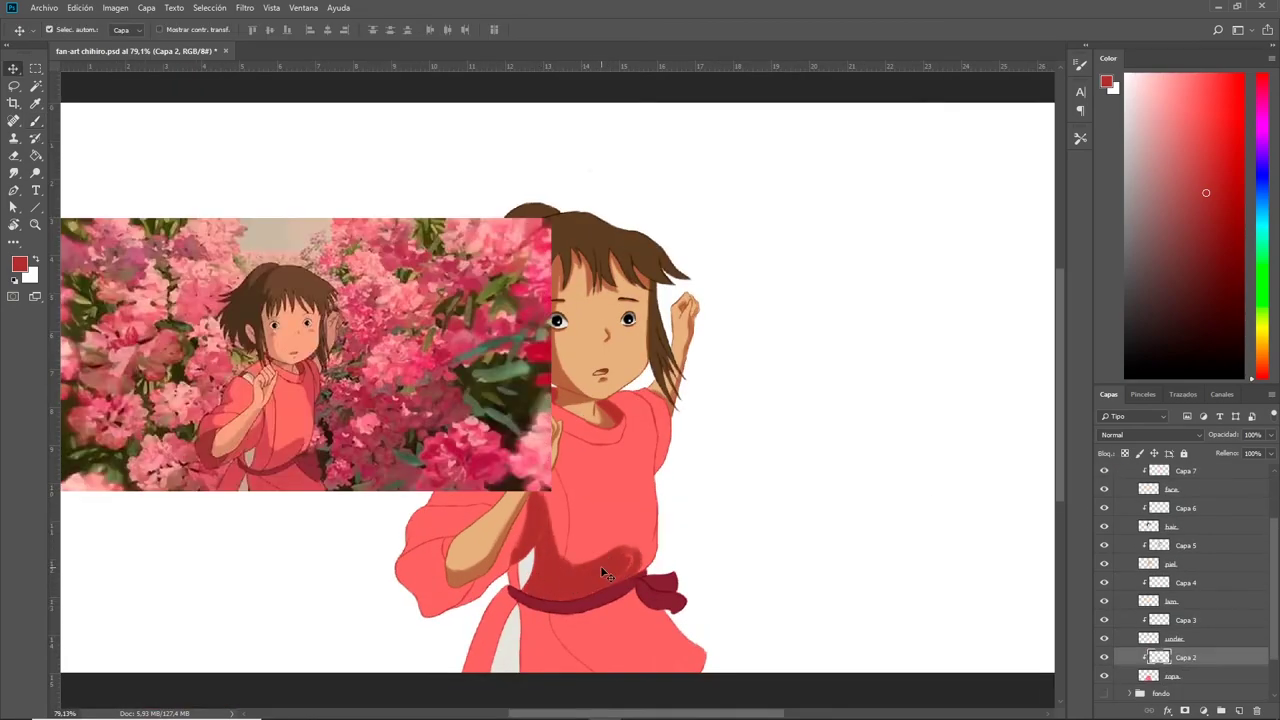
key("/")
left_click_drag(540, 500, 630, 560)
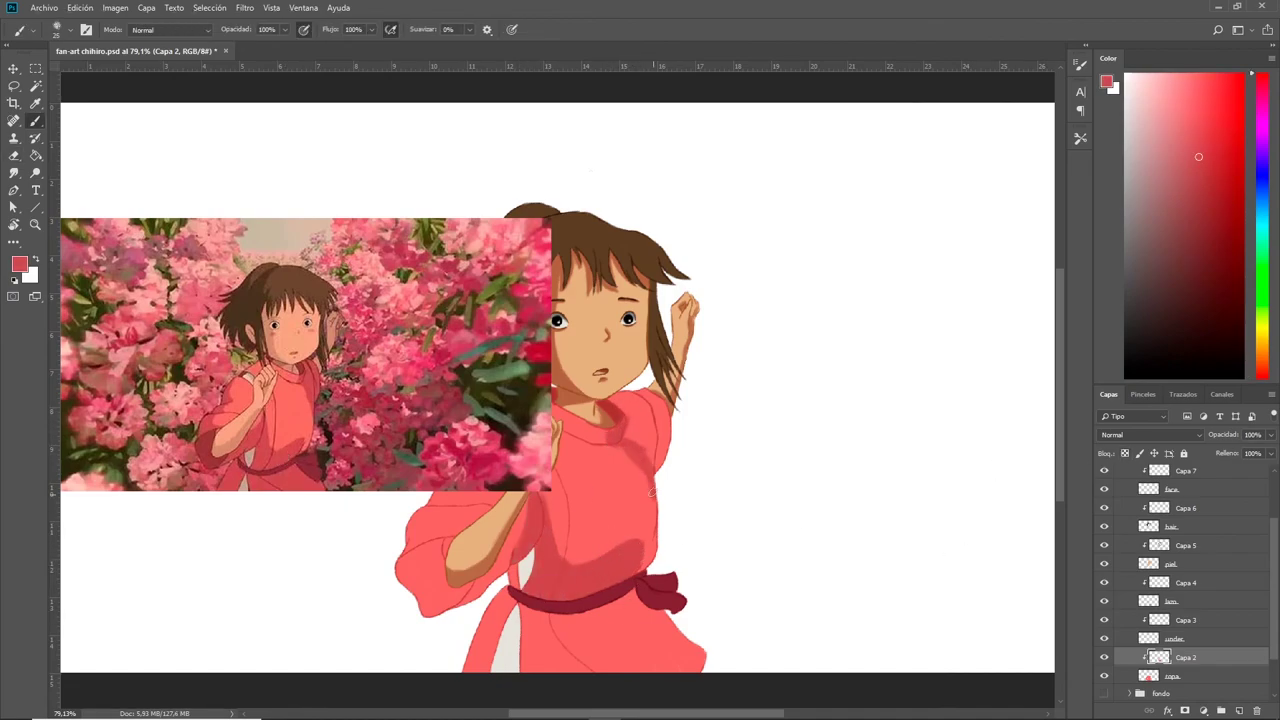
left_click_drag(634, 416, 657, 466)
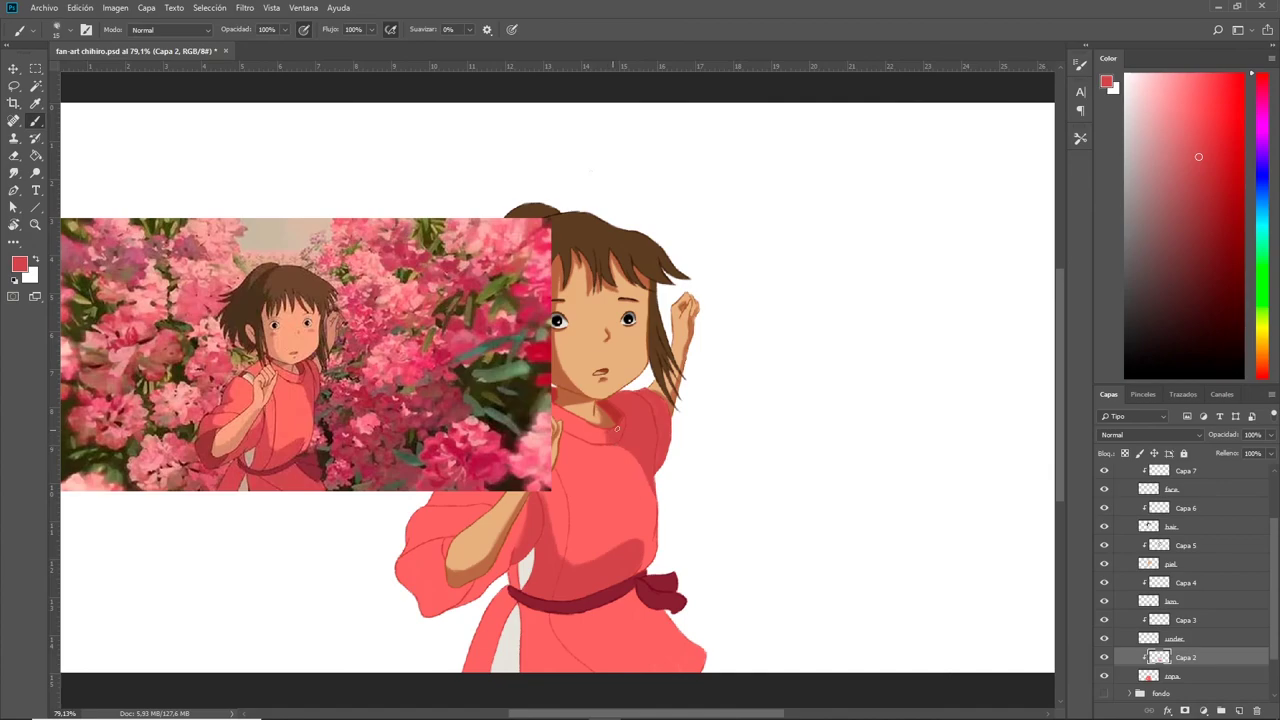
left_click_drag(500, 580, 700, 660)
- Add darker red to the lower dress and hide the flower reference image
left_click(690, 655, "alt")
left_click_drag(430, 550, 436, 604)
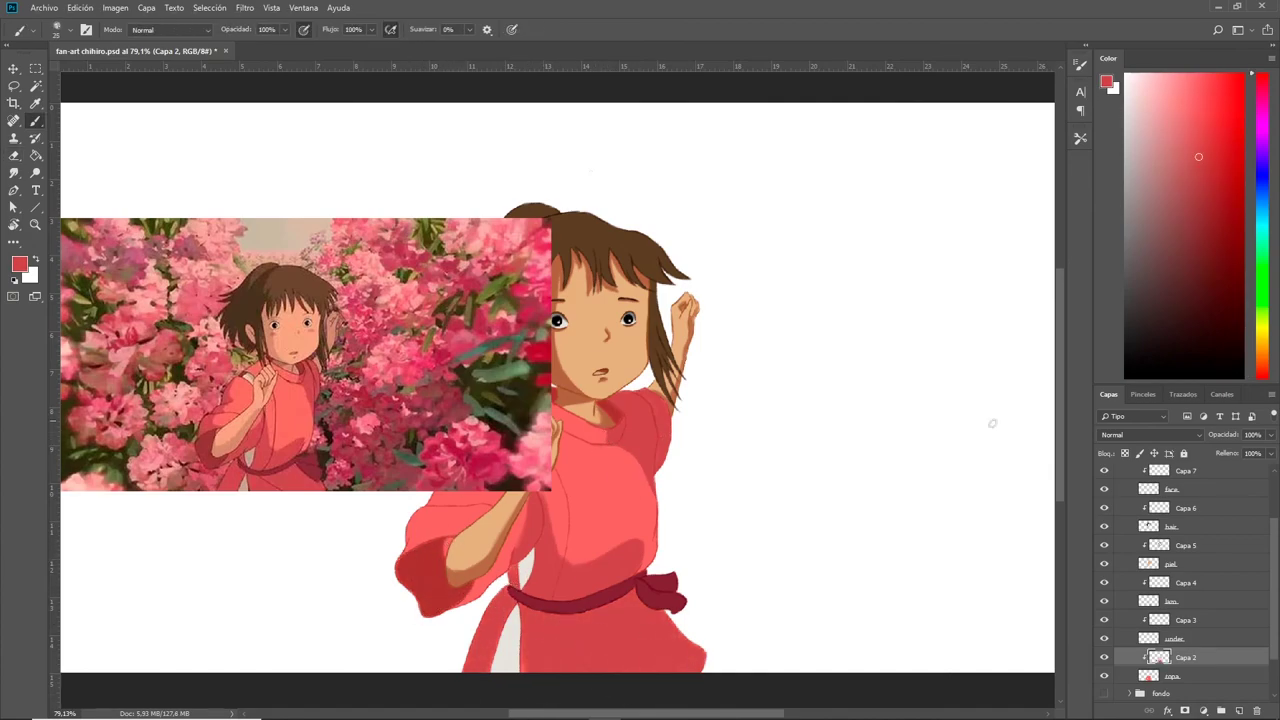
scroll(1180, 560, "up", 3)
left_click(1104, 474)
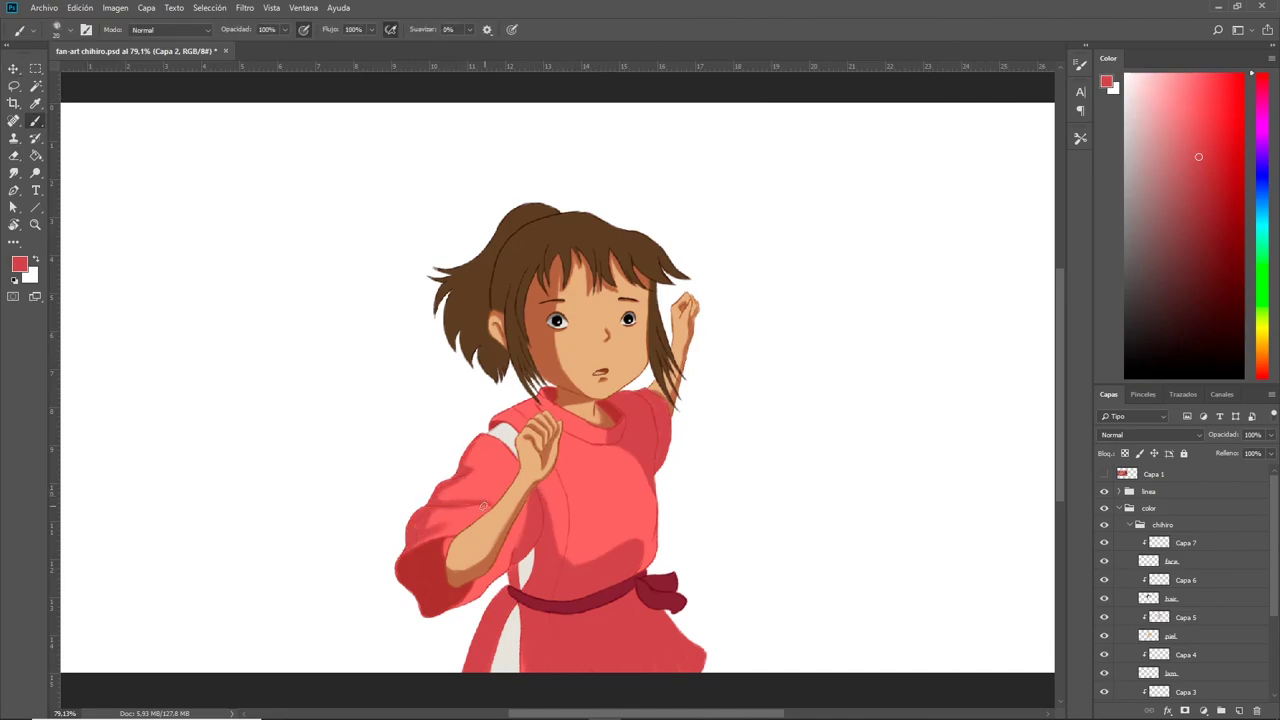
- Undo the dark sleeve shading and repaint the left sleeve in dark red
scroll(600, 408, "up", 5)
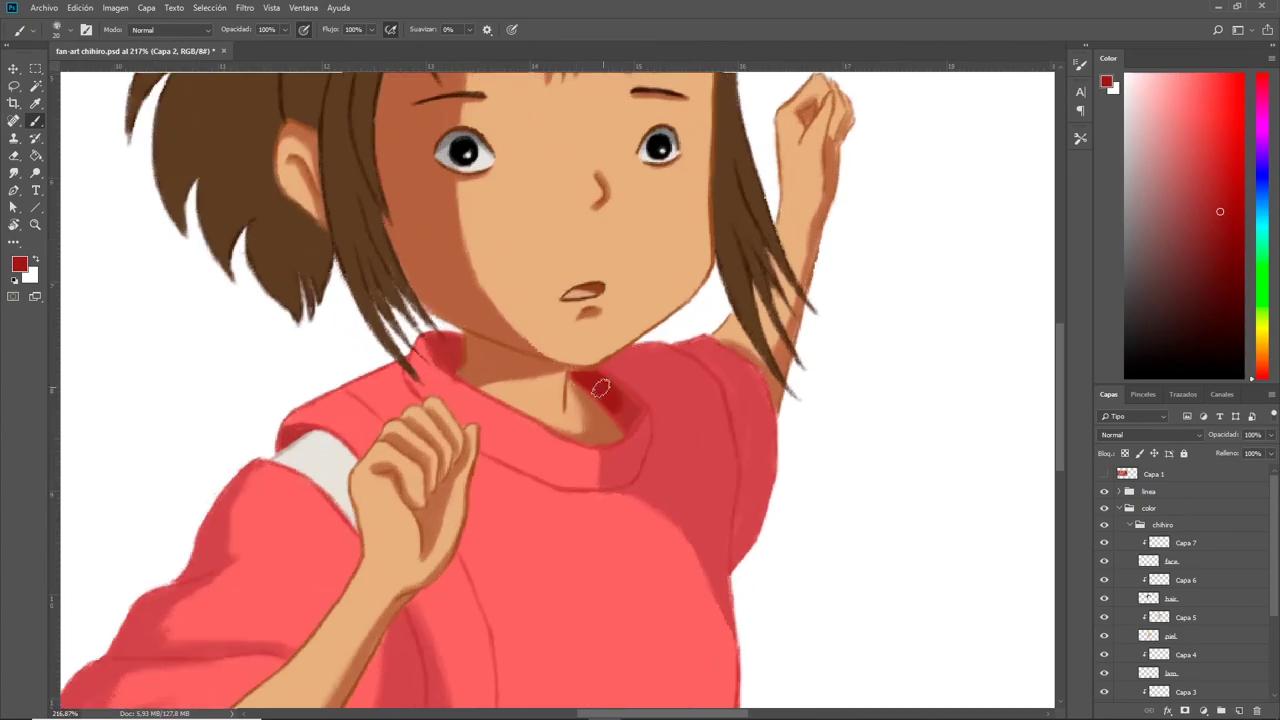
scroll(445, 353, "down", 3)
scroll(252, 402, "down", 3)
key("ctrl+z")
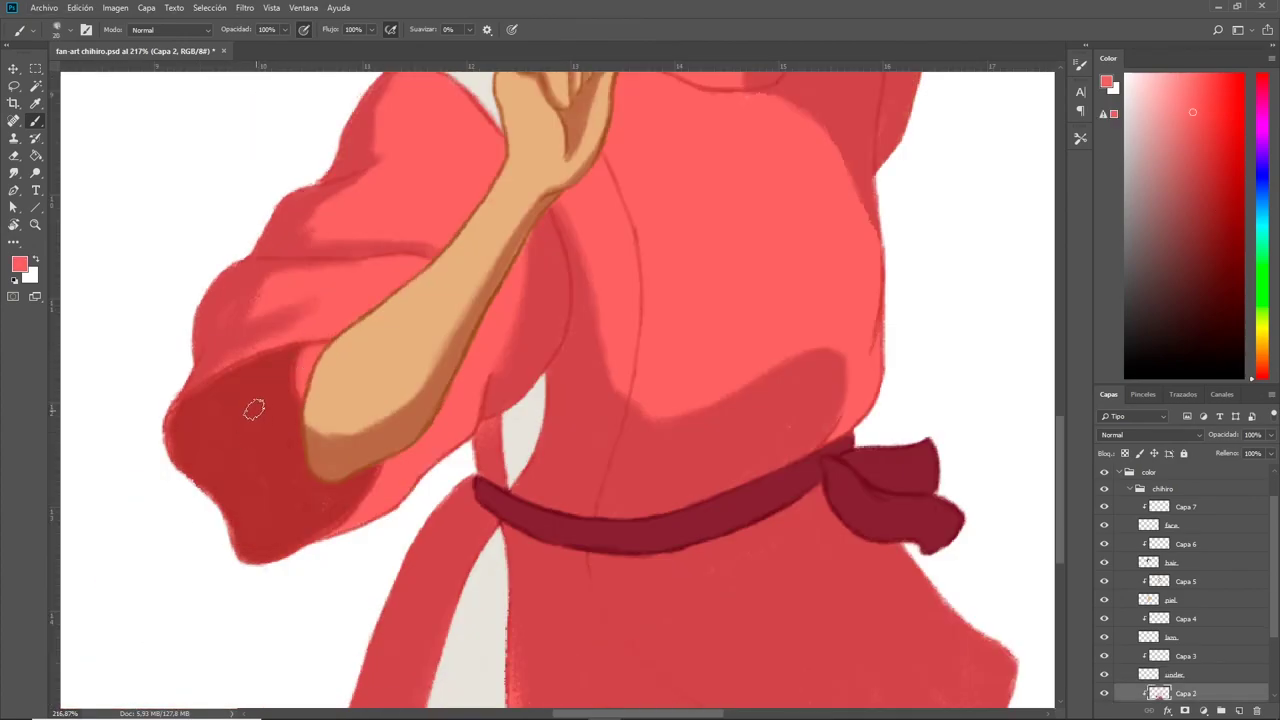
scroll(251, 409, "up", 3)
mouse_move(214, 586)
left_mouse_down()
mouse_move(340, 632)
mouse_move(277, 677)
left_mouse_up()
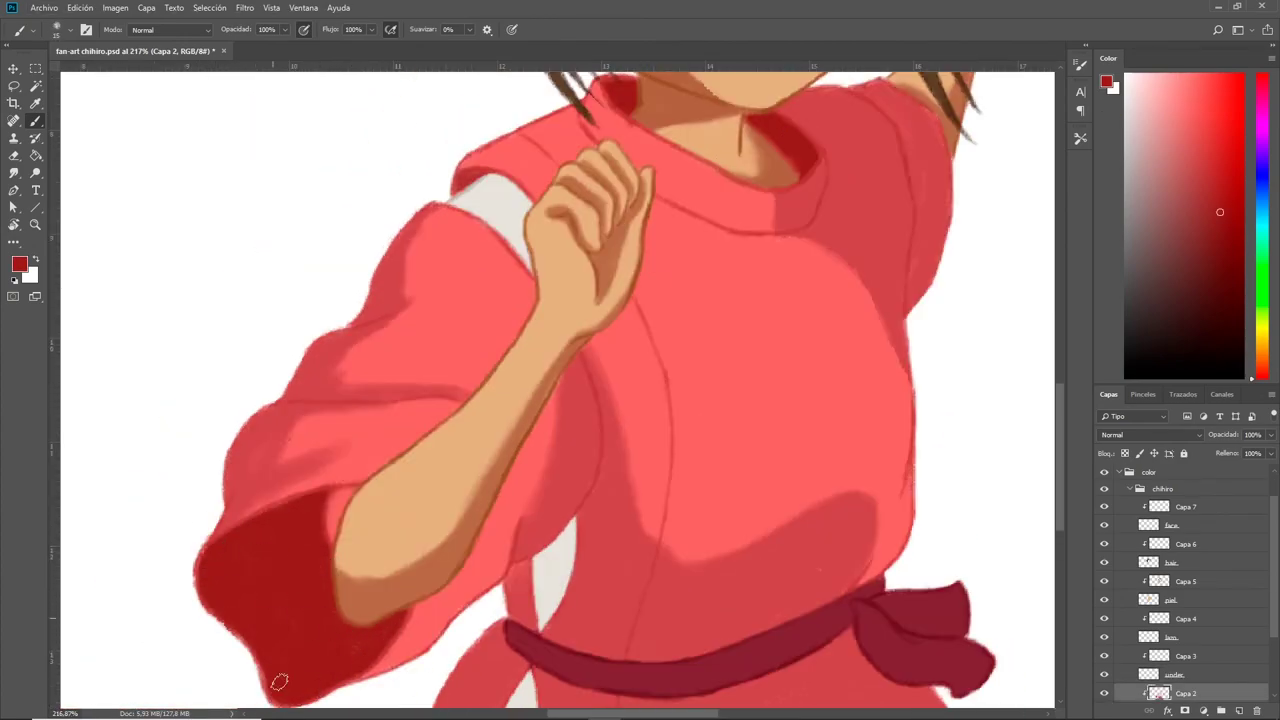
left_click(386, 314, "alt")
- Select the piel skin layer and lock Capa 5's transparent pixels
key("e")
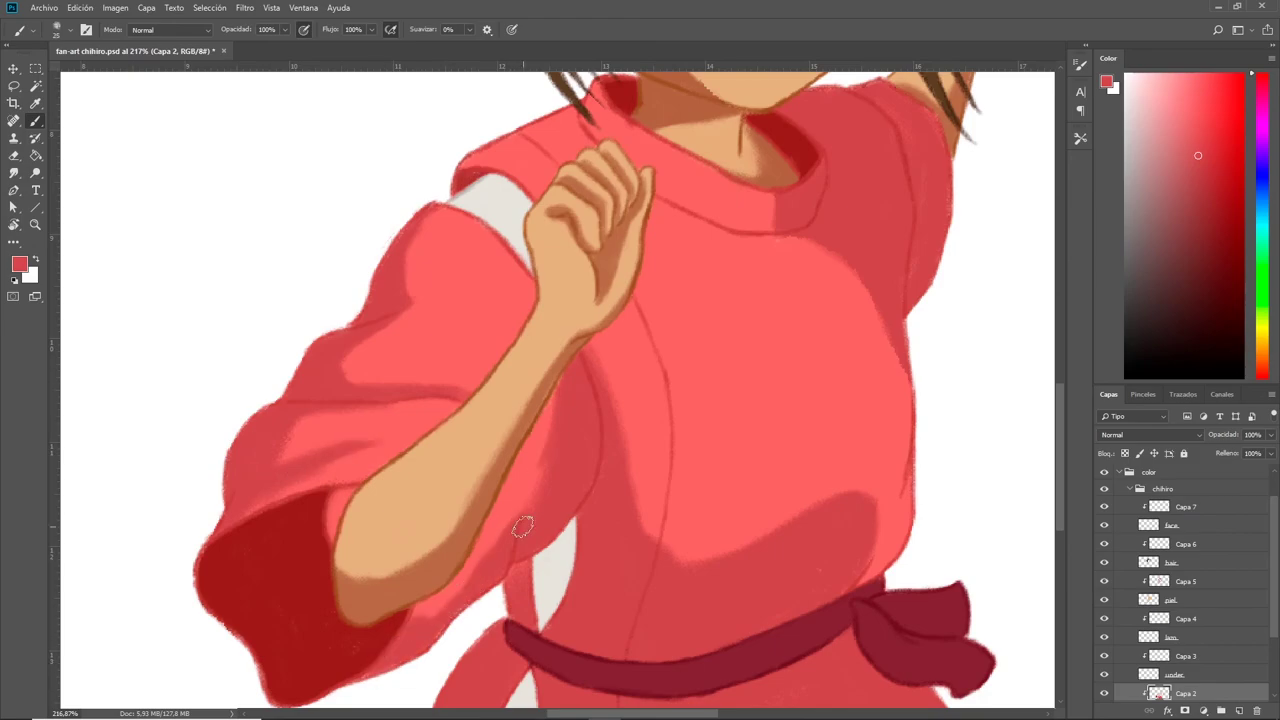
left_click(541, 434, "ctrl")
key("alt+bracketright")
scroll(513, 541, "down", 5)
key("b")
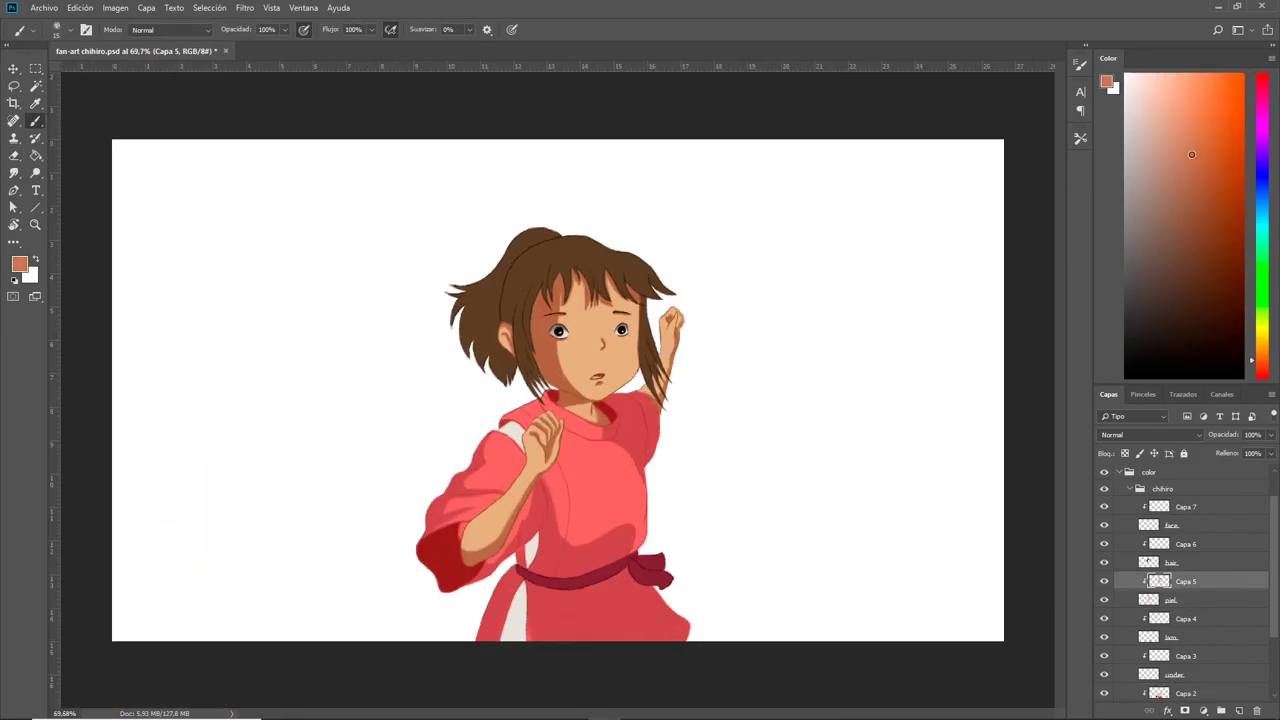
key("slash")
scroll(640, 590, "up", 2)
- On Capa 3, paint grey into the undershirt strip below the arm
left_click(462, 360, "ctrl")
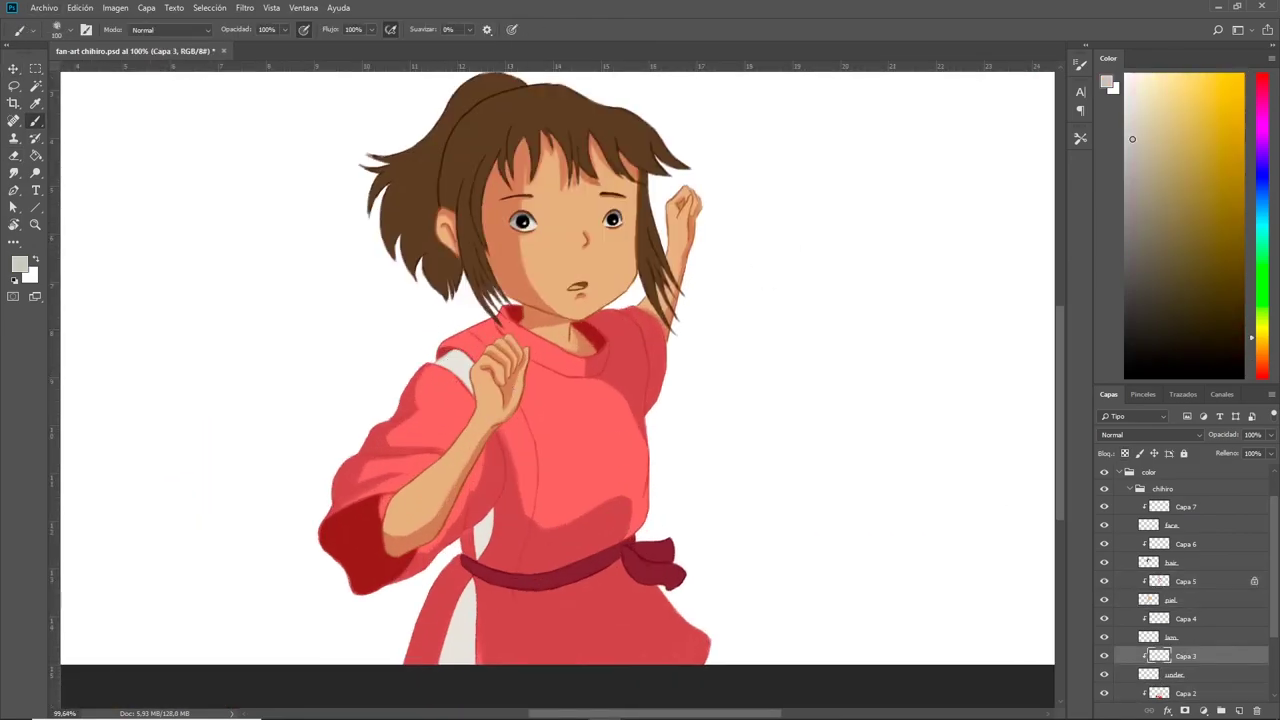
left_click_drag(484, 516, 470, 662)
key("alt+bracketleft")
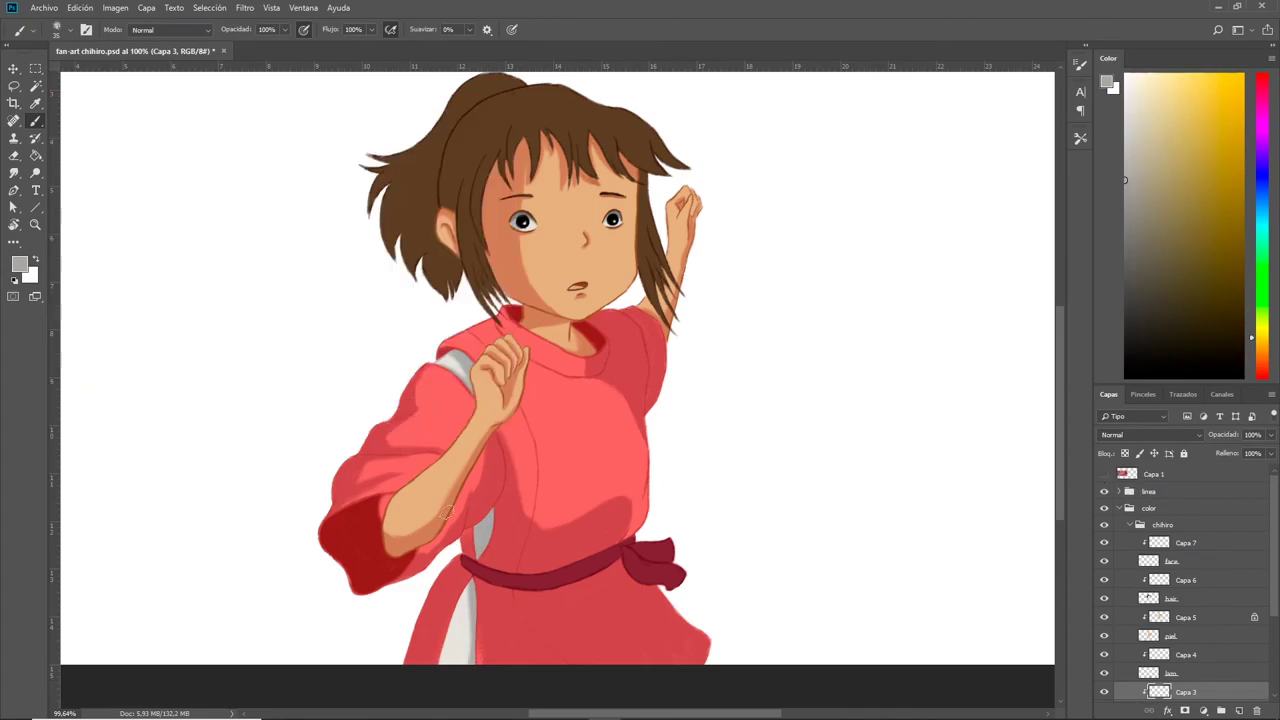
left_click_drag(476, 588, 446, 662)
- Select the under layer, lock its transparent pixels, and sample a light peach
left_click(443, 357, "alt")
key("alt+bracketright")
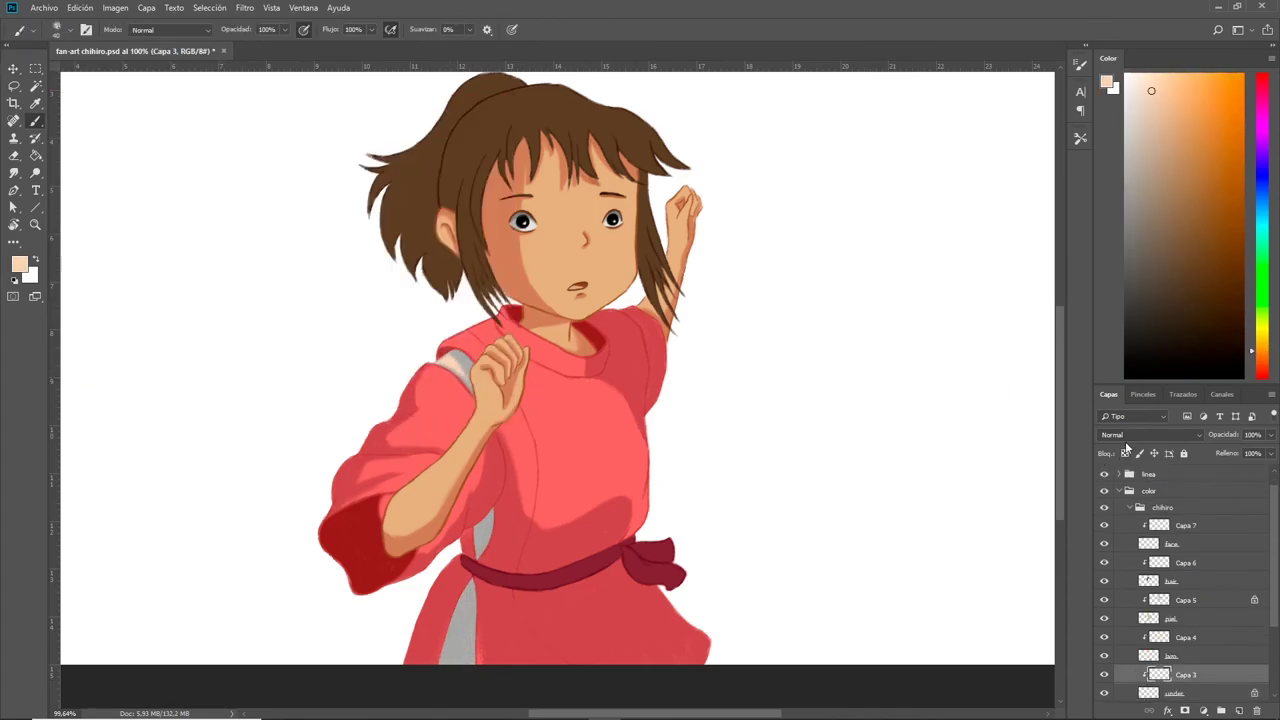
left_click(136, 302, "alt")
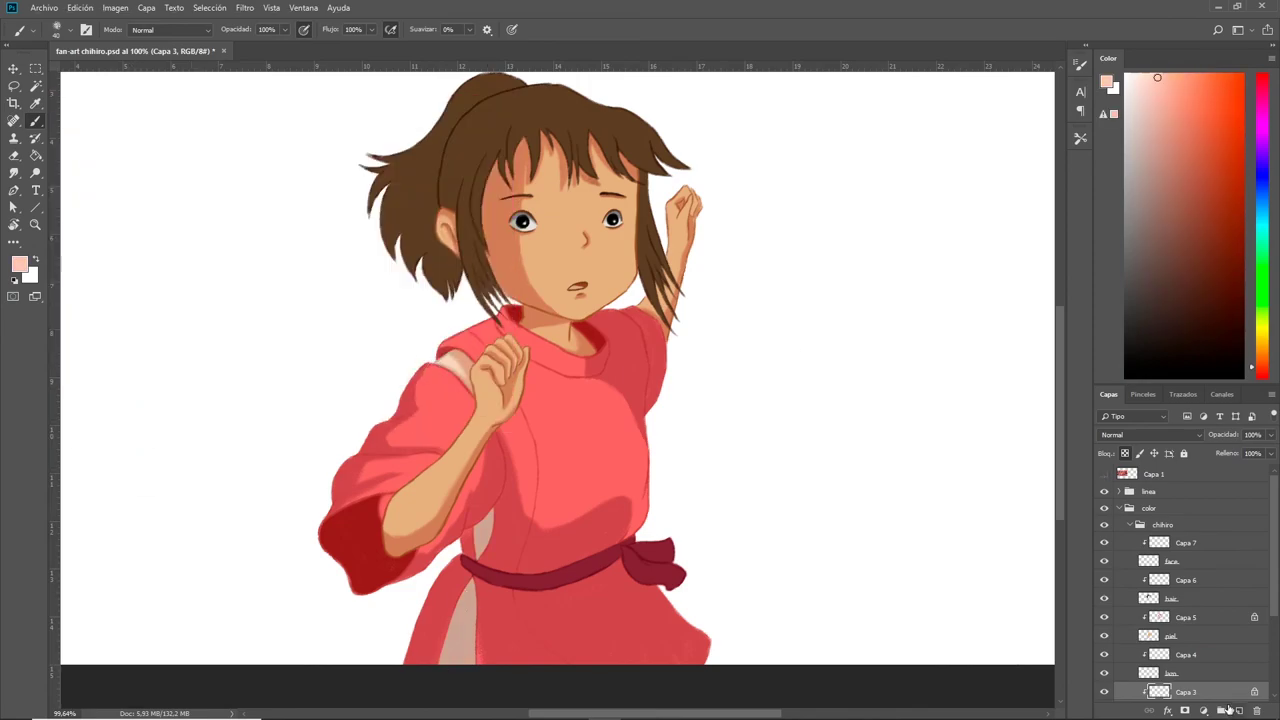
key("alt+bracketleft")
left_click(448, 362, "alt")
key("alt+bracketright")
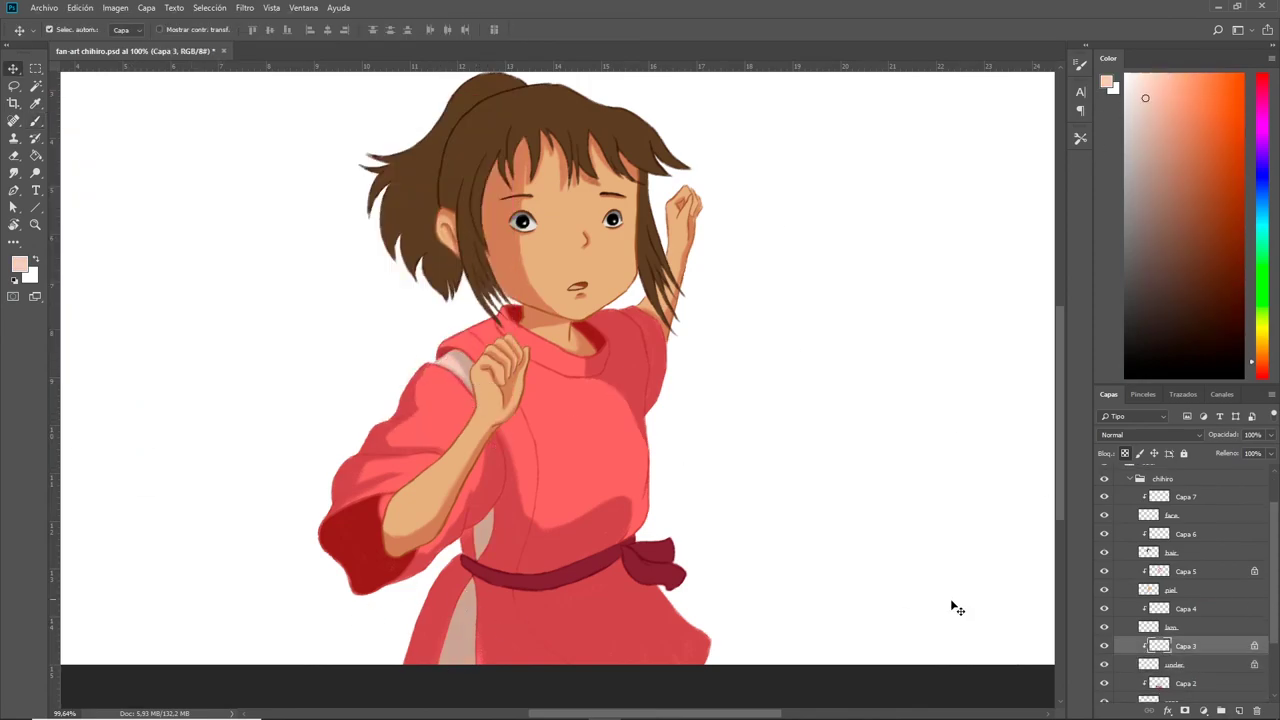
- Shade the undershirt strip near the sash with brownish pink
left_click(457, 646, "alt")
left_click_drag(474, 640, 483, 537)
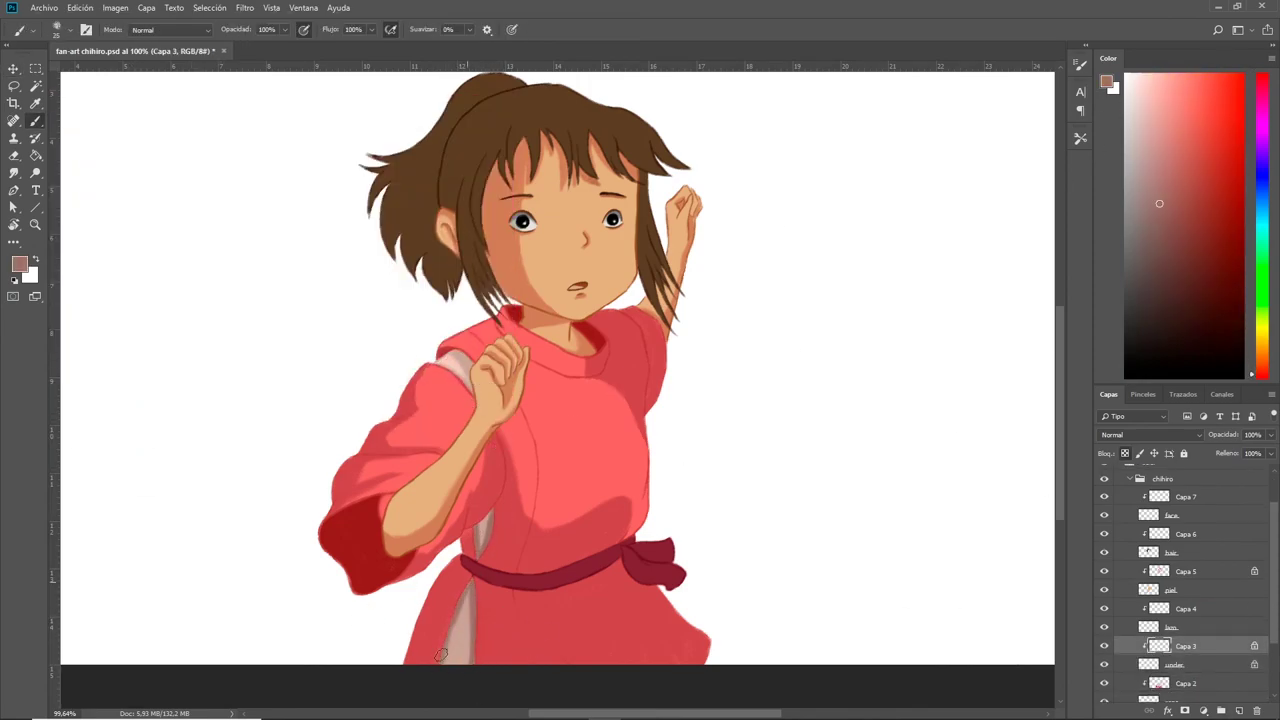
key("alt+bracketright")
scroll(480, 360, "down", 3)
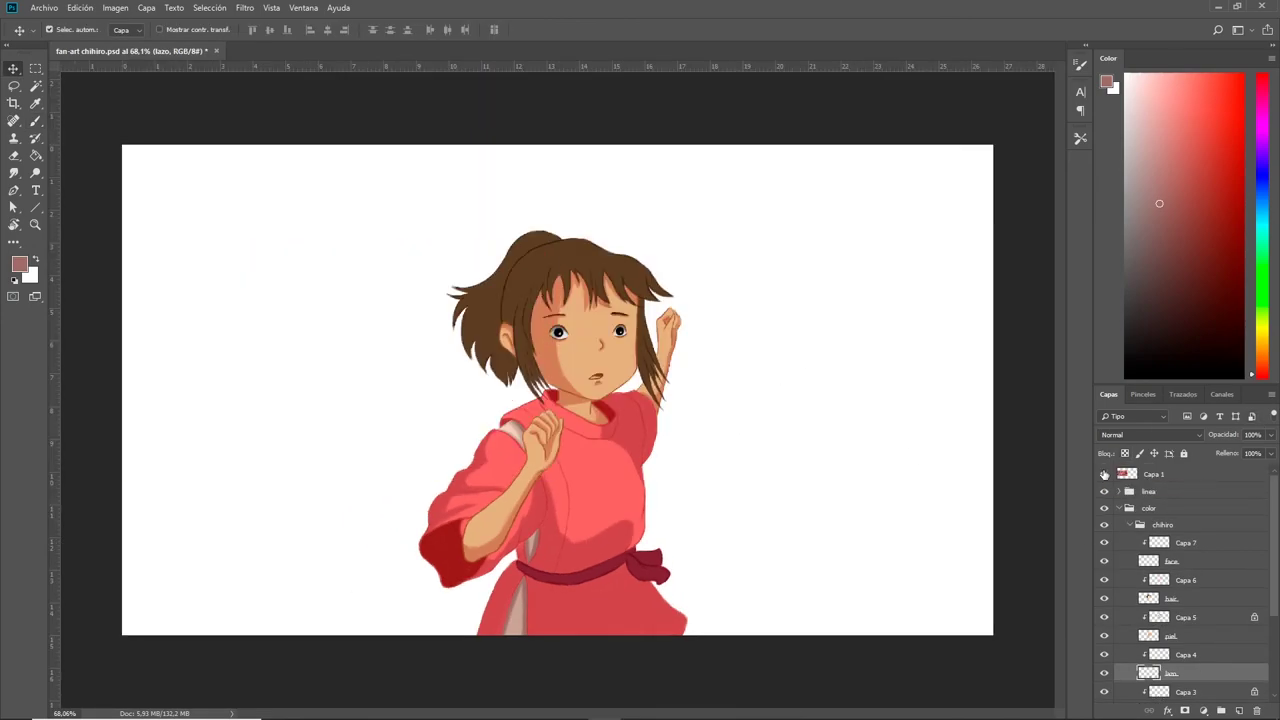
- Hide Capa 1 and paint dark brown strands into the hair on Capa 6
key("alt+bracketright")
left_click(1104, 474)
scroll(570, 255, "up", 3)
left_click(454, 336, "alt")
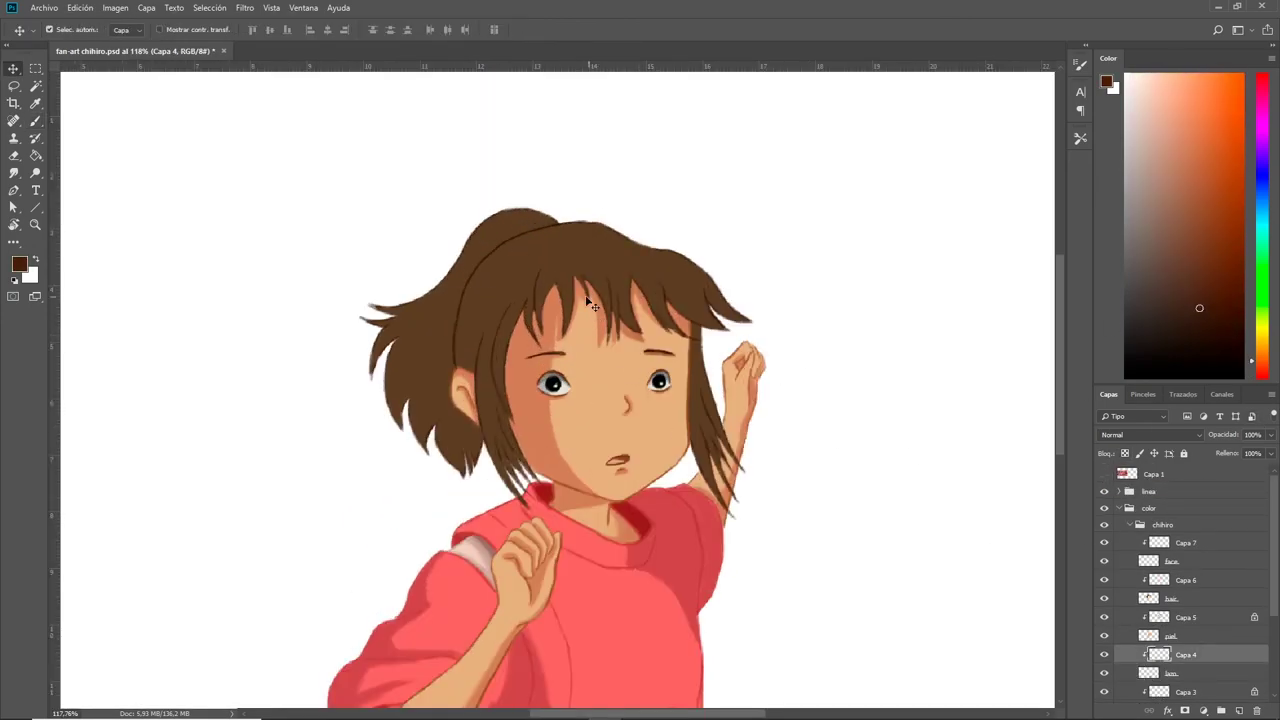
key("alt+bracketright")
key("alt+bracketright")
key("alt+bracketright")
mouse_move(470, 230)
left_mouse_down()
mouse_move(454, 336)
mouse_move(466, 291)
mouse_move(478, 292)
left_mouse_up()
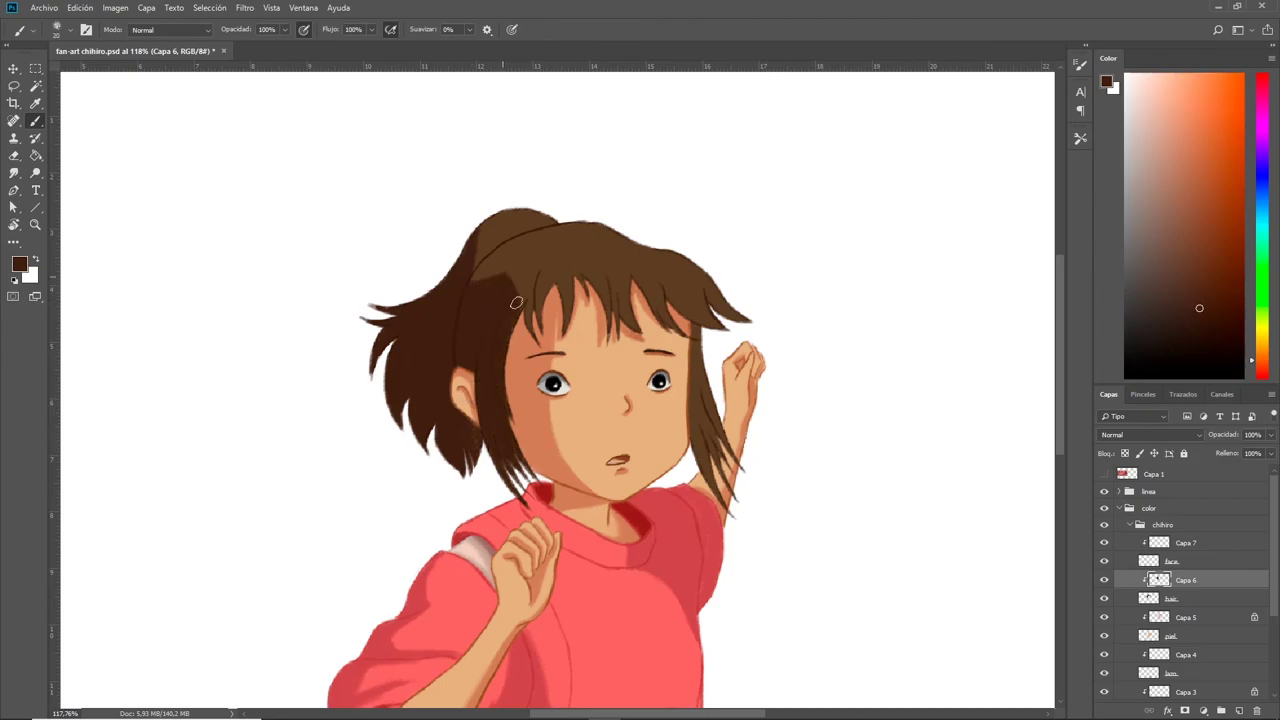
left_click_drag(692, 350, 714, 495)
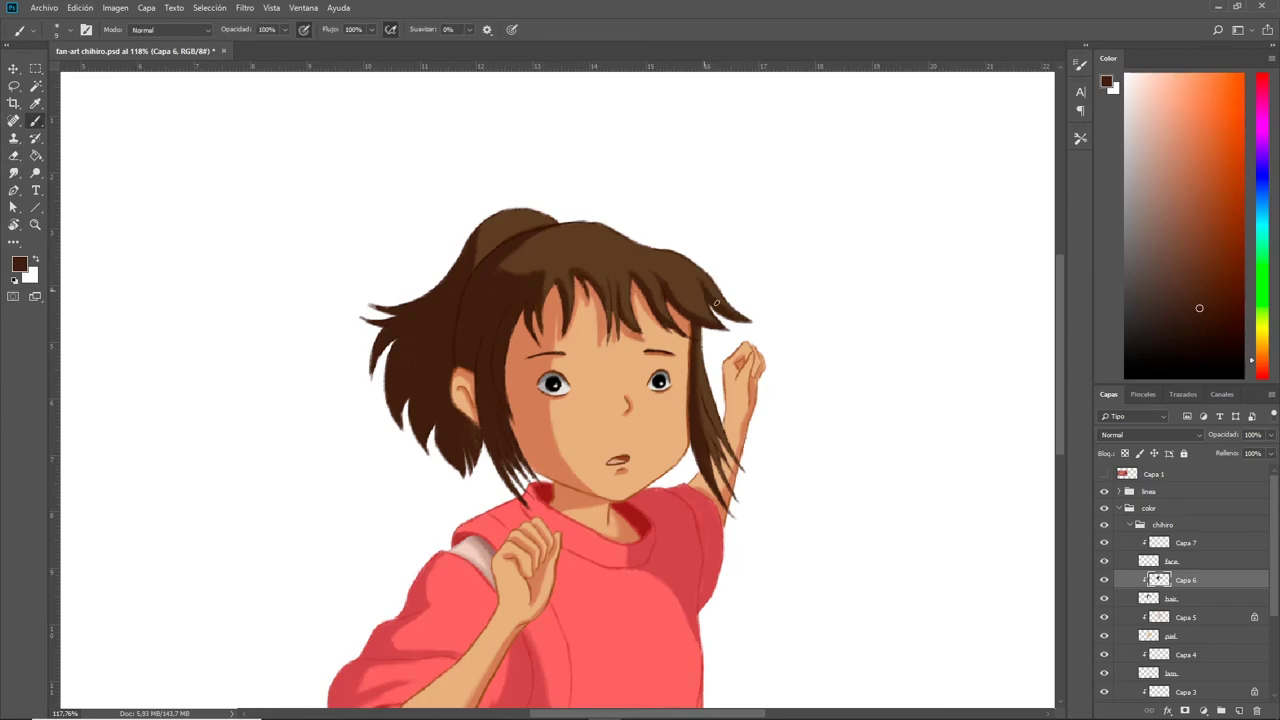
scroll(694, 469, "down", 3)
scroll(507, 301, "up", 6)
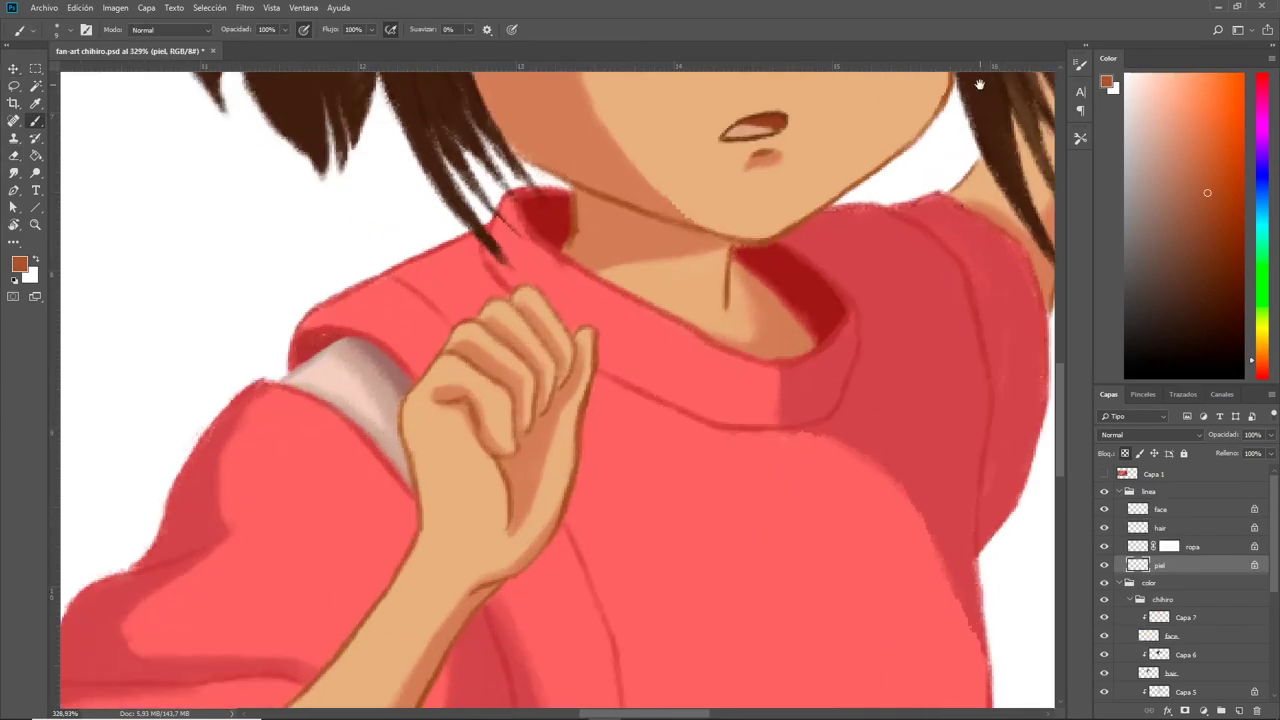
- On Capa 5, touch up the raised hand's fingers with light orange
left_click(507, 301, "ctrl")
left_click(507, 301, "alt")
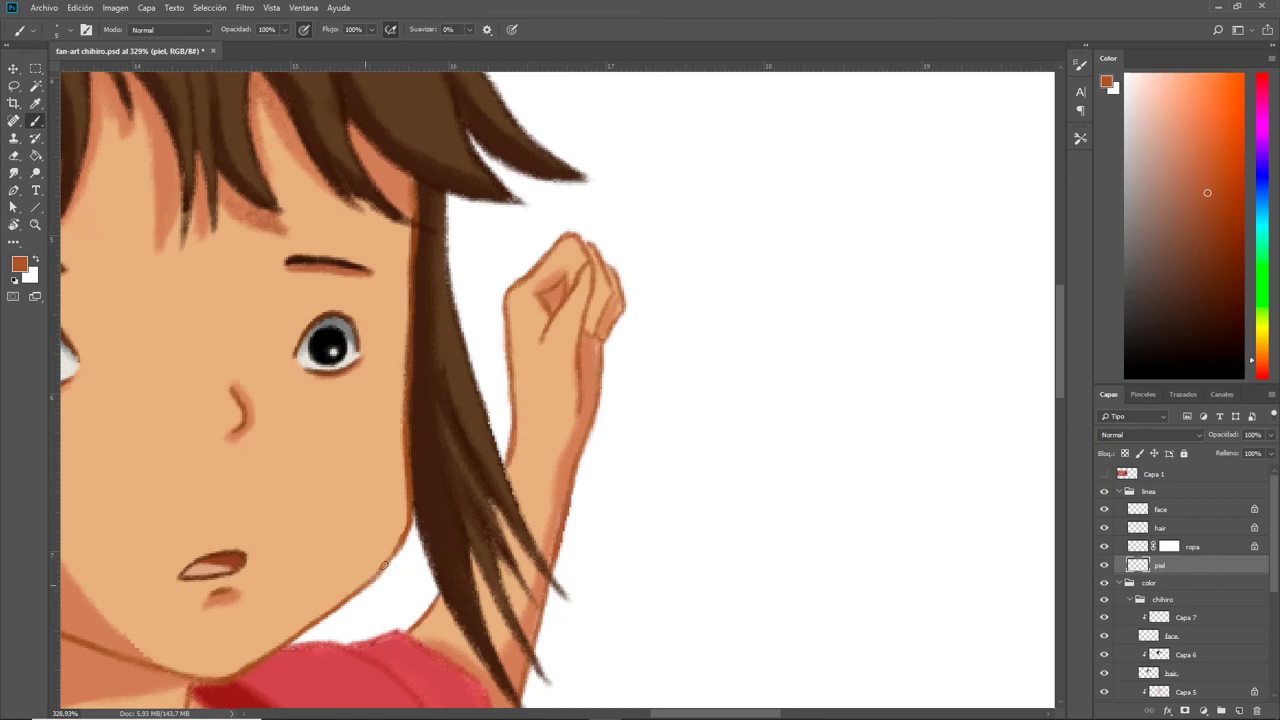
left_click(593, 362, "ctrl")
left_click(593, 362, "alt")
left_click_drag(605, 335, 601, 286)
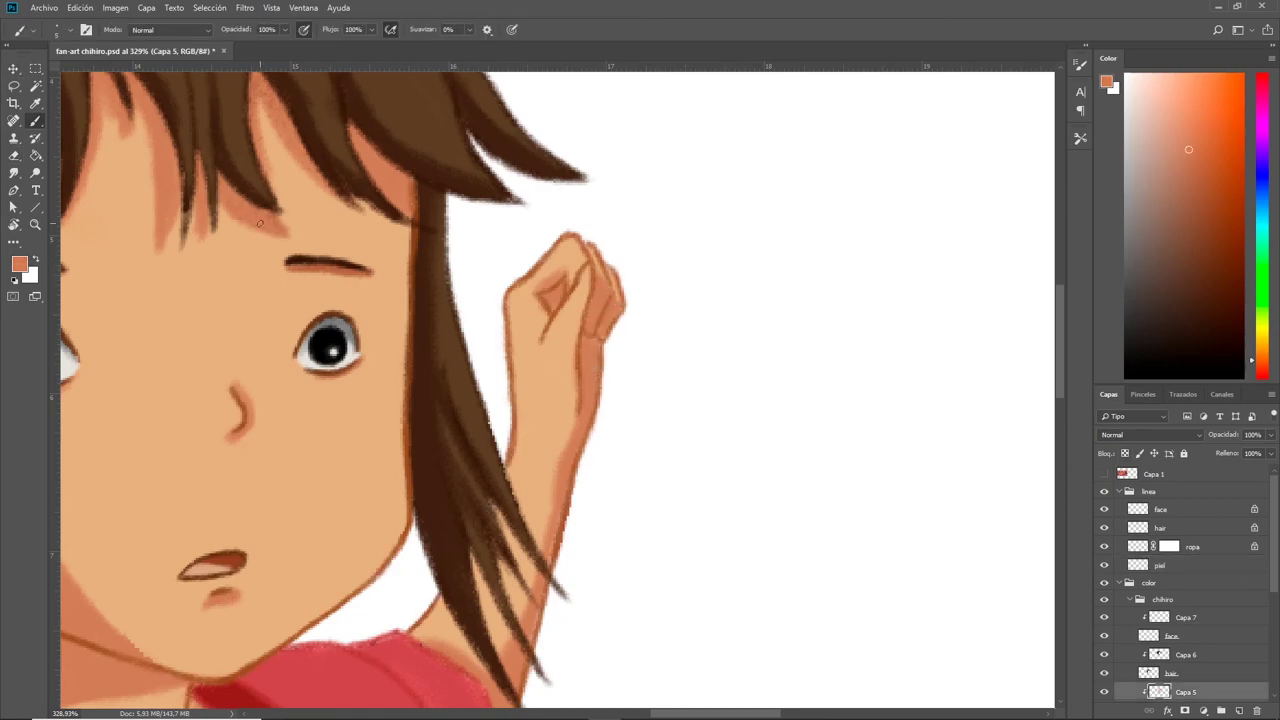
scroll(259, 223, "left", 5)
scroll(259, 223, "up", 1)
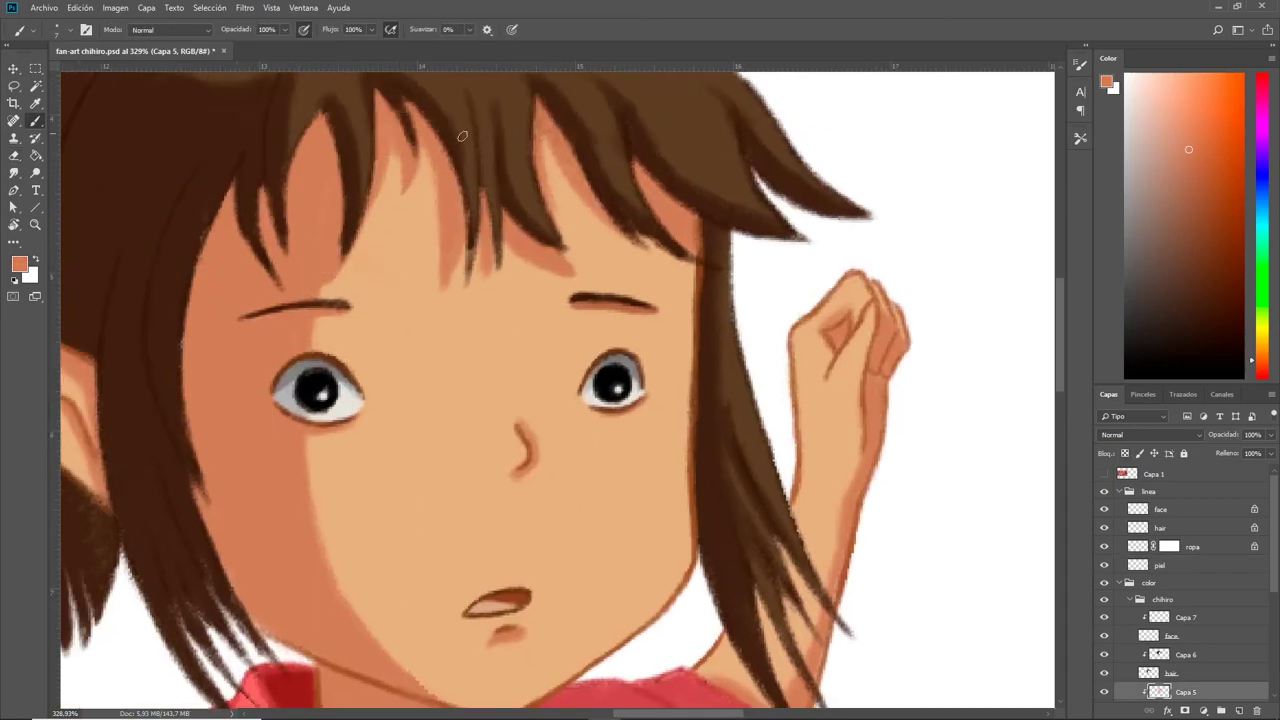
scroll(369, 561, "down", 5)
- Repaint the sash in even dark red along its lower edge, then sample dress reds
left_click(565, 558, "ctrl")
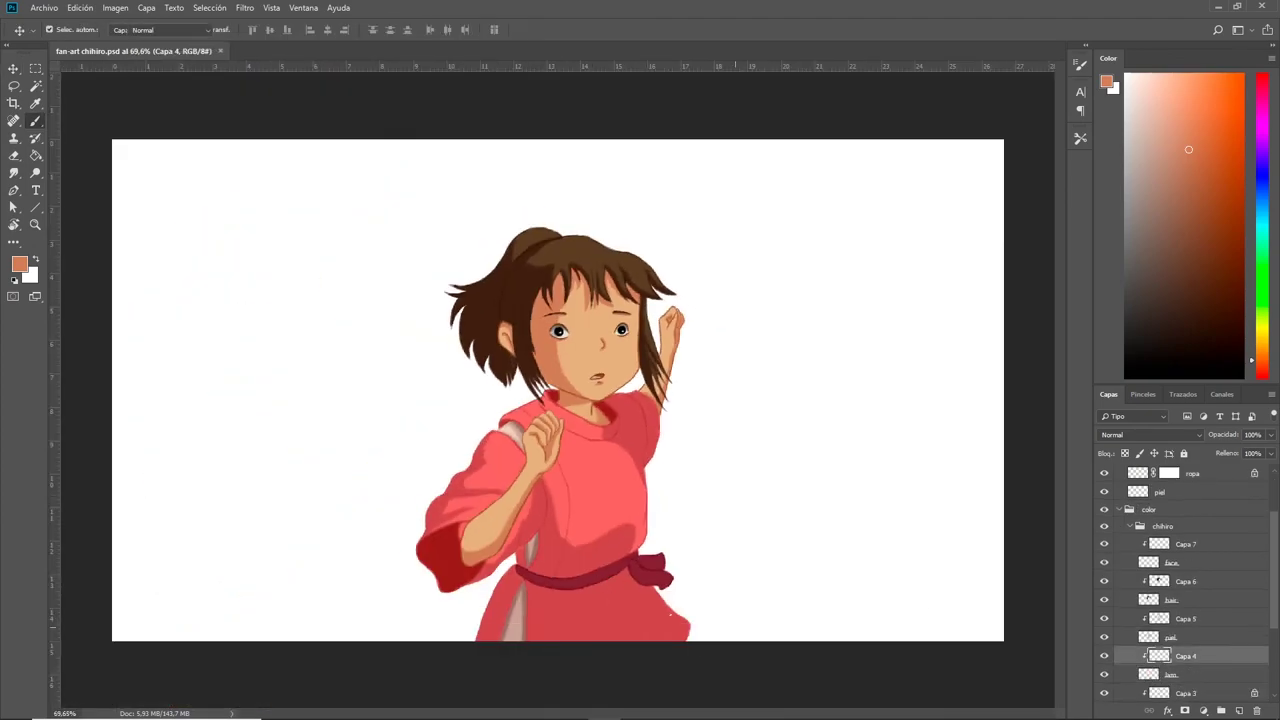
scroll(565, 558, "up", 3)
mouse_move(565, 558)
left_mouse_down()
mouse_move(691, 490)
mouse_move(768, 545)
left_mouse_up()
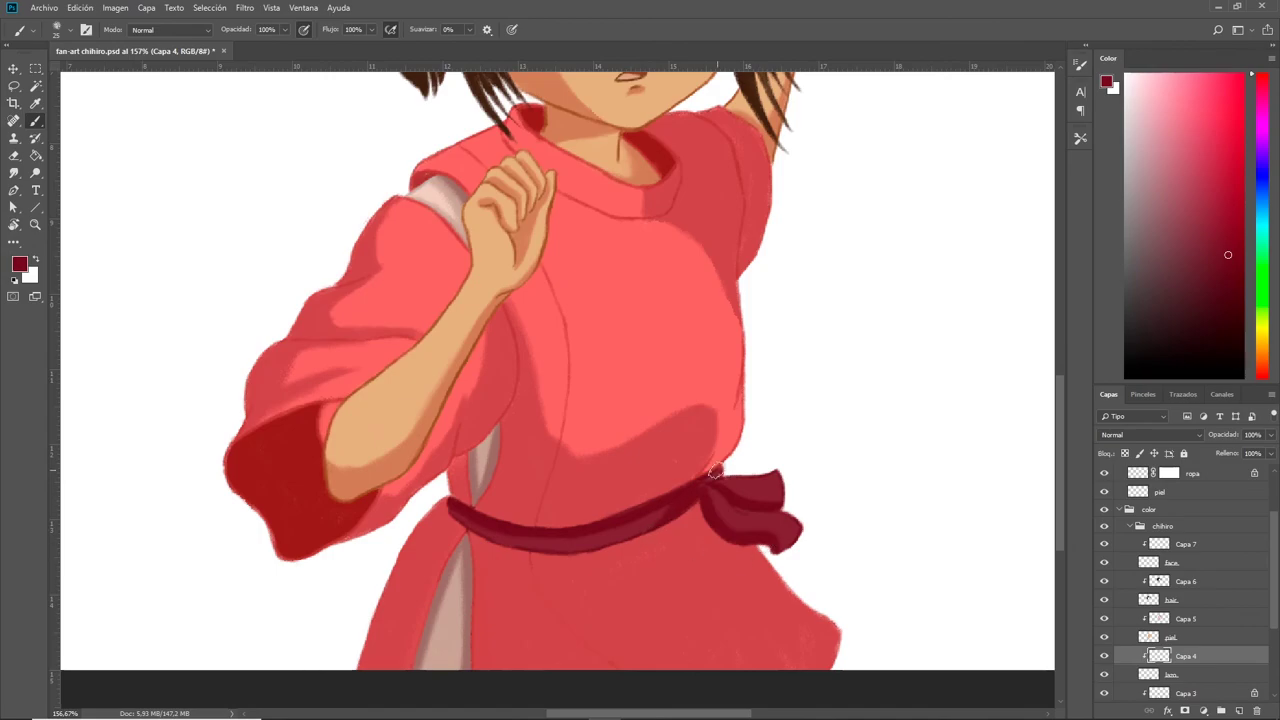
scroll(715, 470, "down", 3)
left_click(565, 493, "ctrl")
left_click(565, 493, "alt")
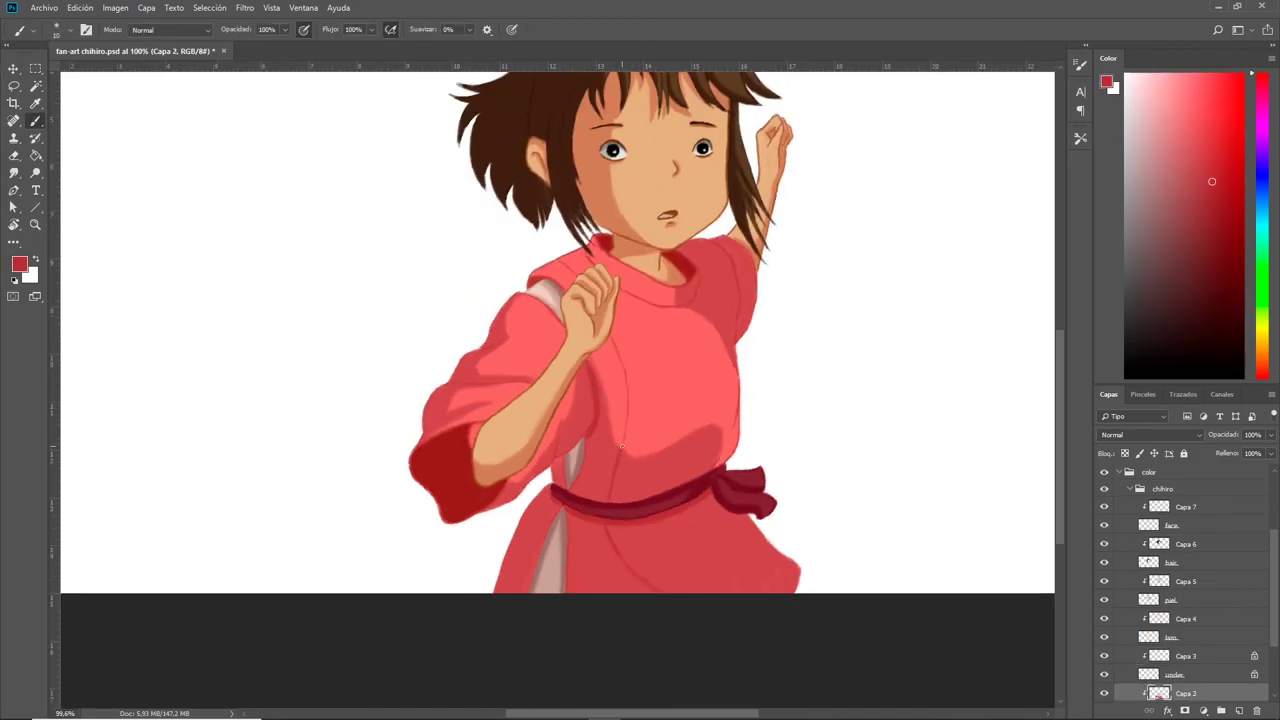
left_click(713, 501, "alt")
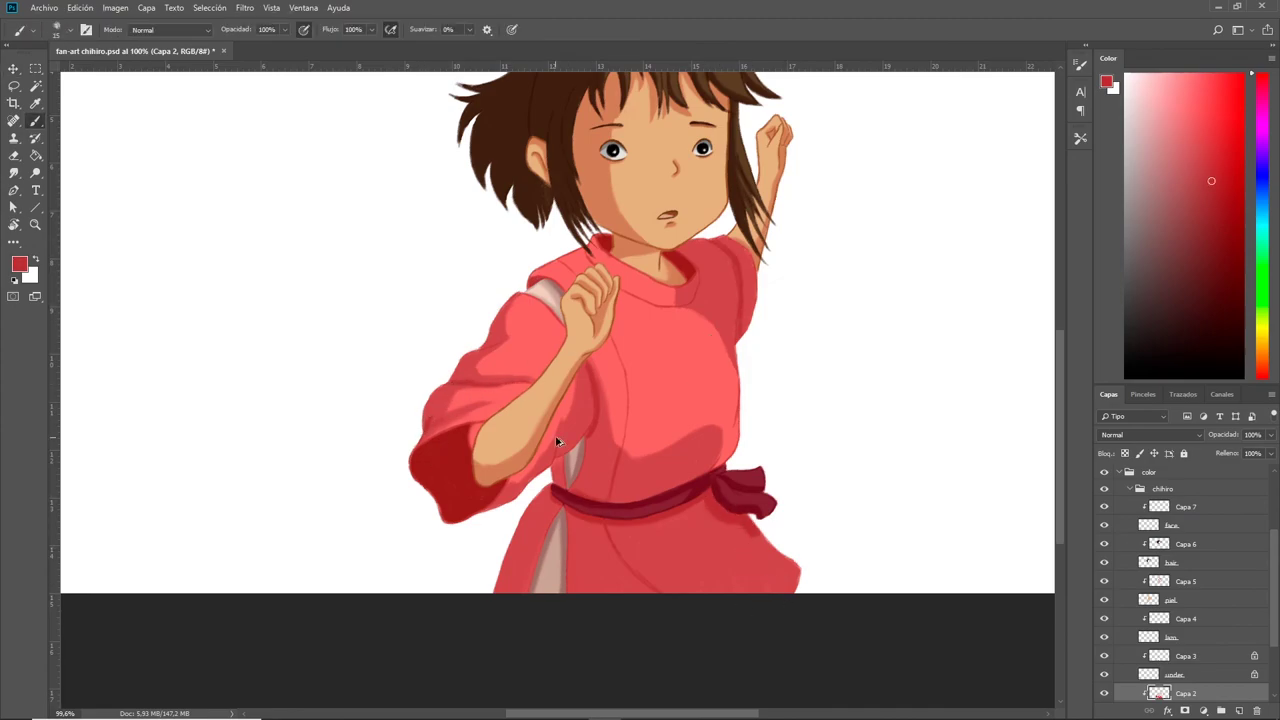
scroll(557, 457, "down", 3)
scroll(557, 457, "up", 2)
- Add a new layer above the hair and paint red blush on both cheeks
left_click(462, 330, "ctrl")
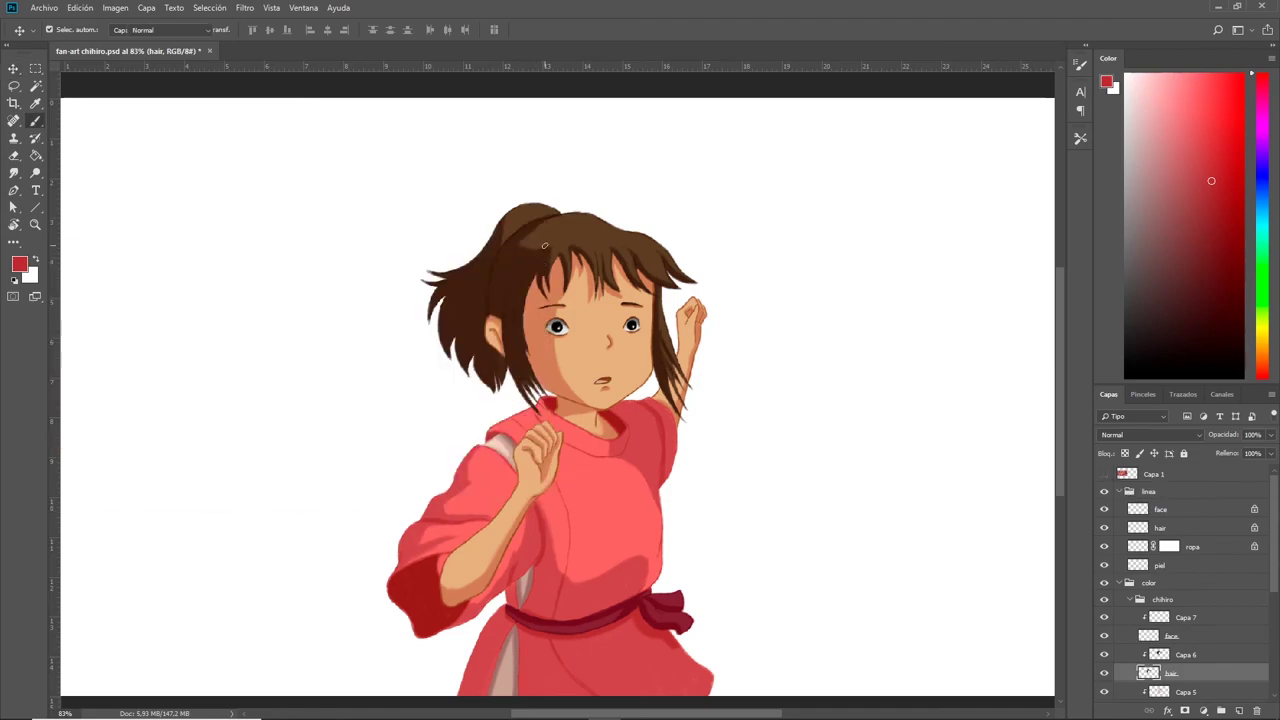
left_click(637, 388, "ctrl")
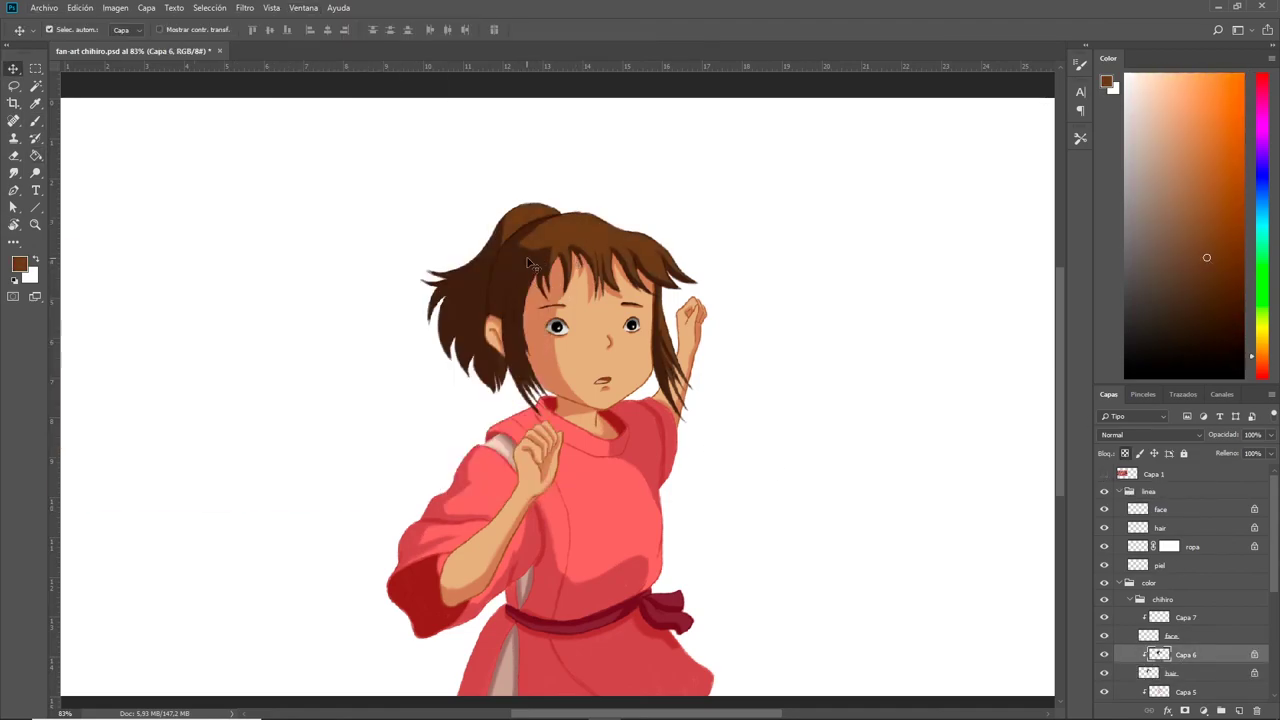
scroll(637, 388, "up", 1)
left_click(1239, 711)
left_click(1219, 158)
scroll(596, 328, "up", 5)
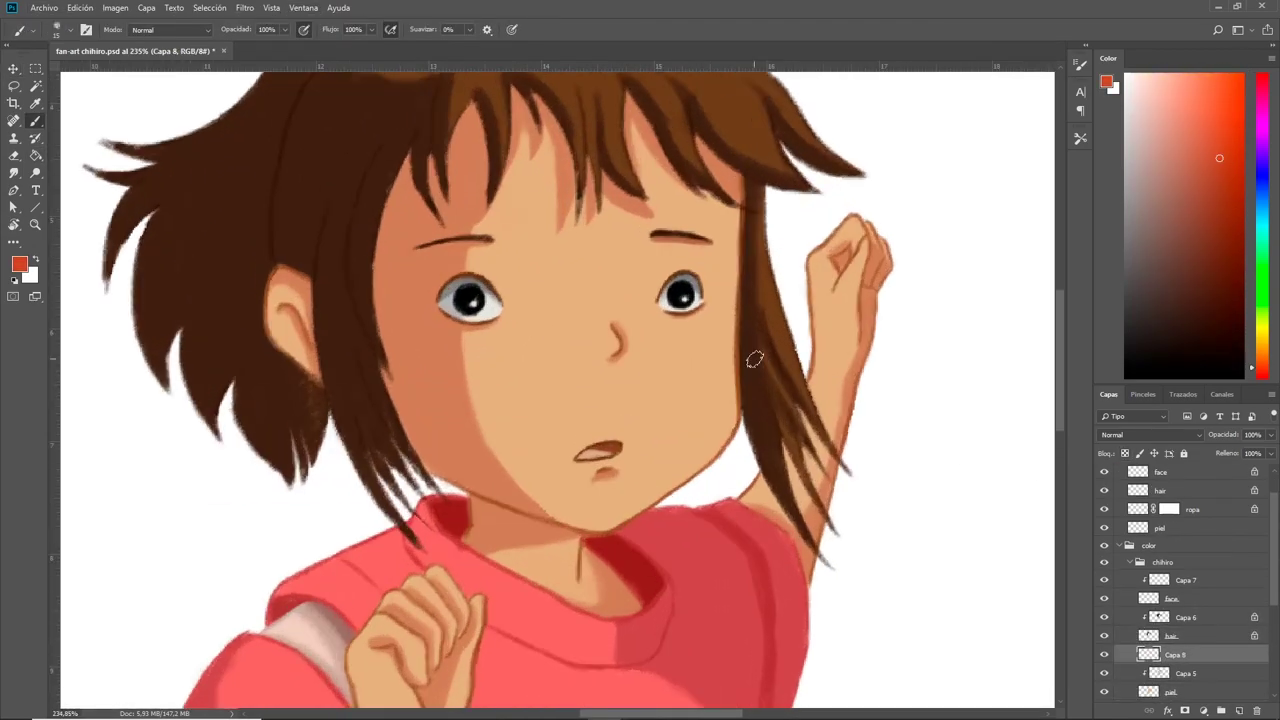
mouse_move(672, 337)
left_mouse_down()
mouse_move(720, 328)
mouse_move(680, 336)
left_mouse_up()
left_click_drag(482, 346, 444, 347)
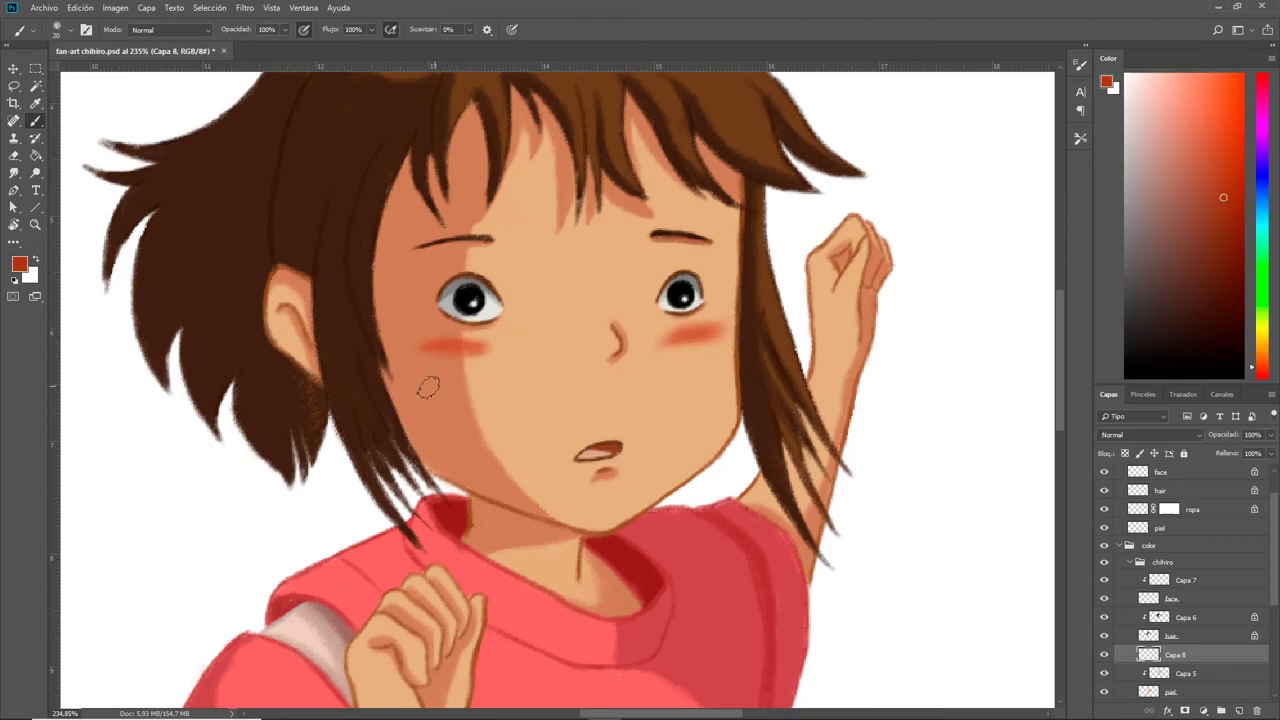
- Tint the nose orange-red on both sides
left_click(316, 422, "alt")
left_click(316, 422, "ctrl")
left_click(445, 349, "ctrl")
left_click(445, 349, "alt")
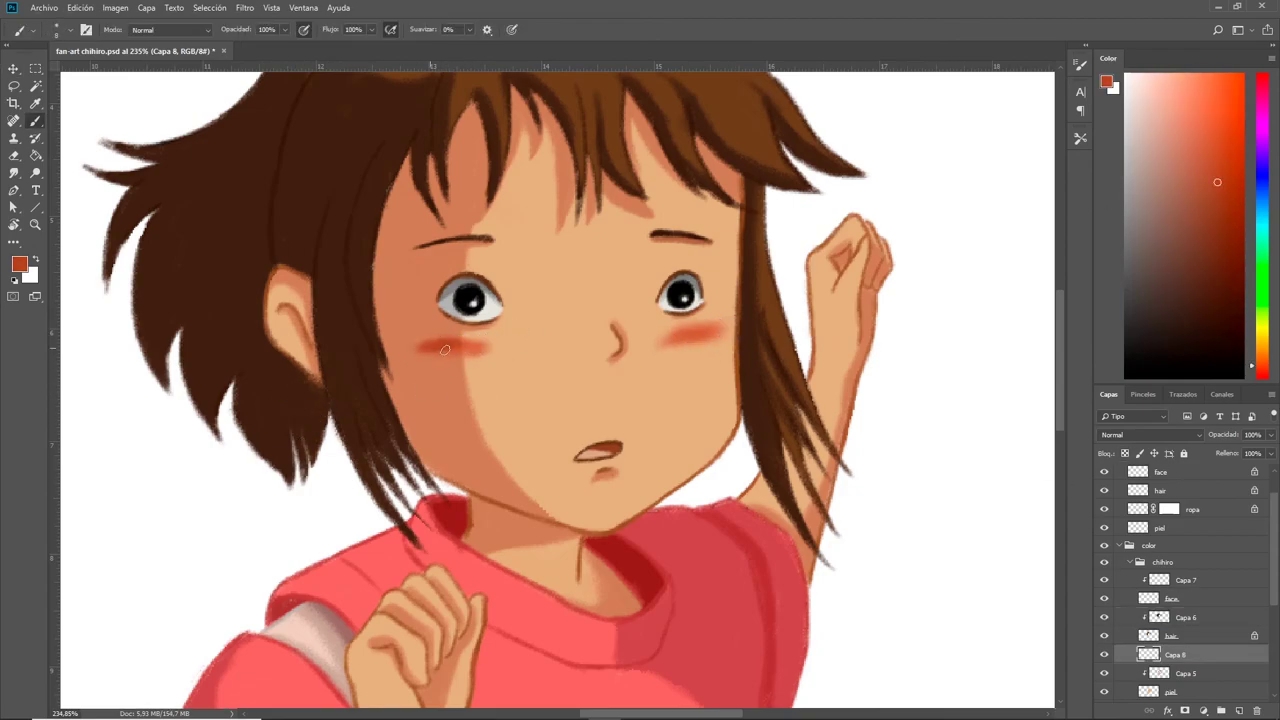
left_click_drag(611, 340, 607, 313)
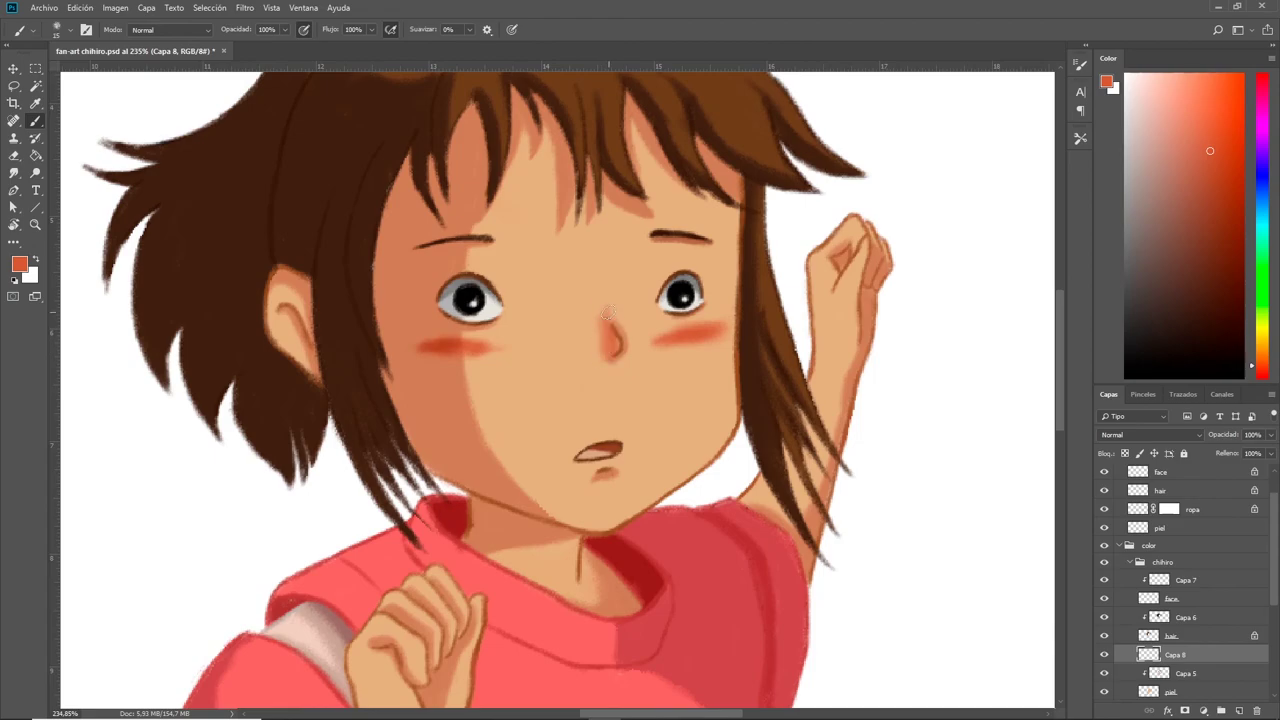
left_click(845, 288, "alt")
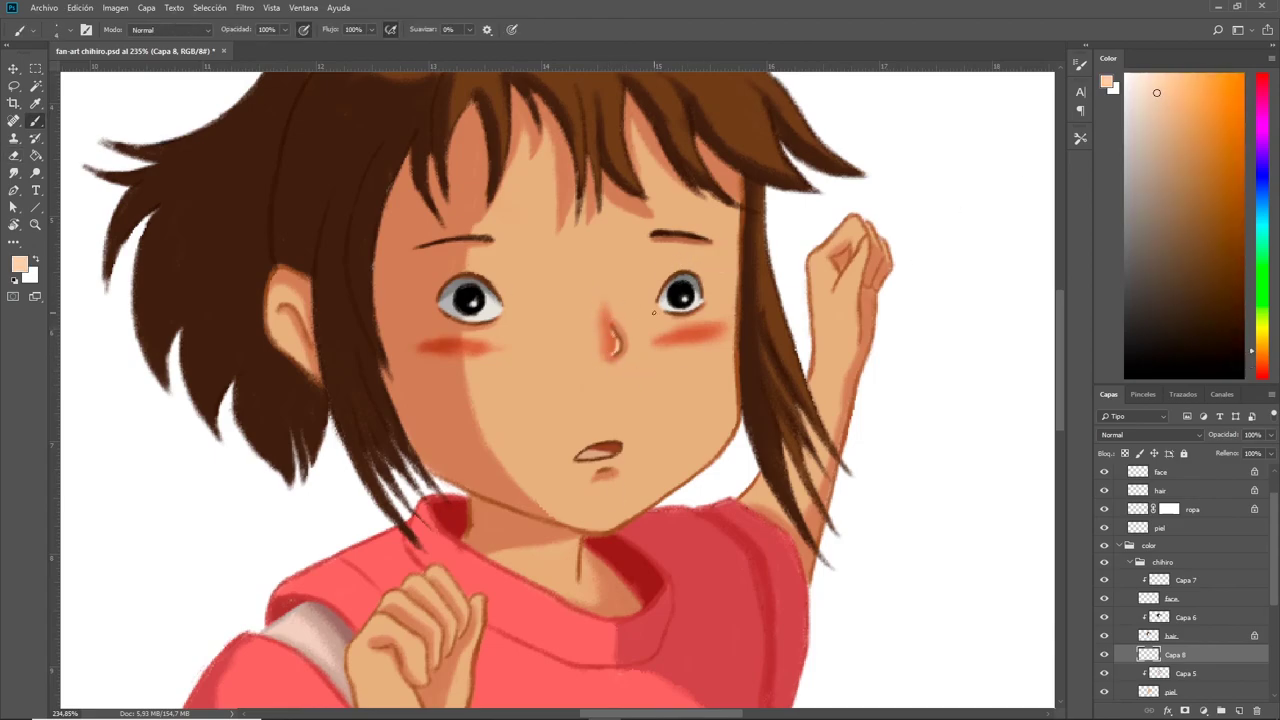
left_click(612, 340, "alt")
left_click_drag(596, 338, 610, 340)
- Shade around the right eye in soft pink, soften the nose with peach, and shade near the left eye in orange
left_click(453, 263, "alt")
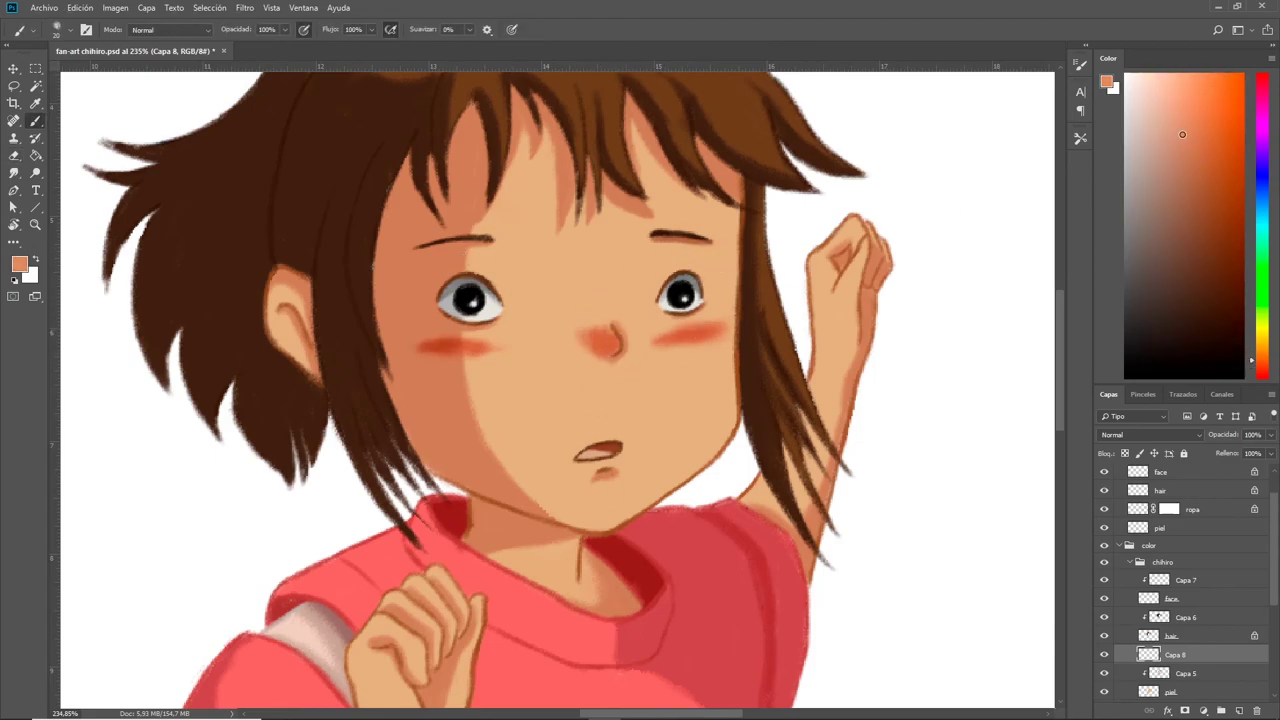
left_click_drag(690, 262, 663, 277)
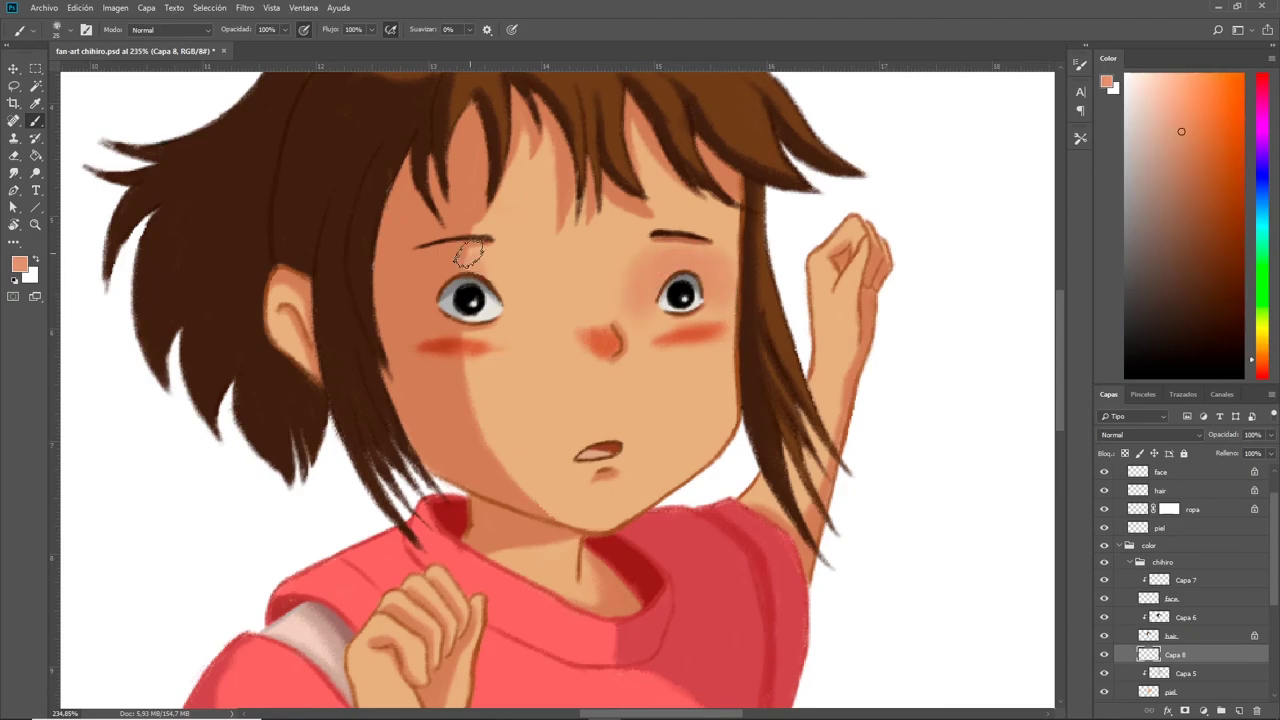
left_click(607, 335, "alt")
left_click(557, 273, "alt")
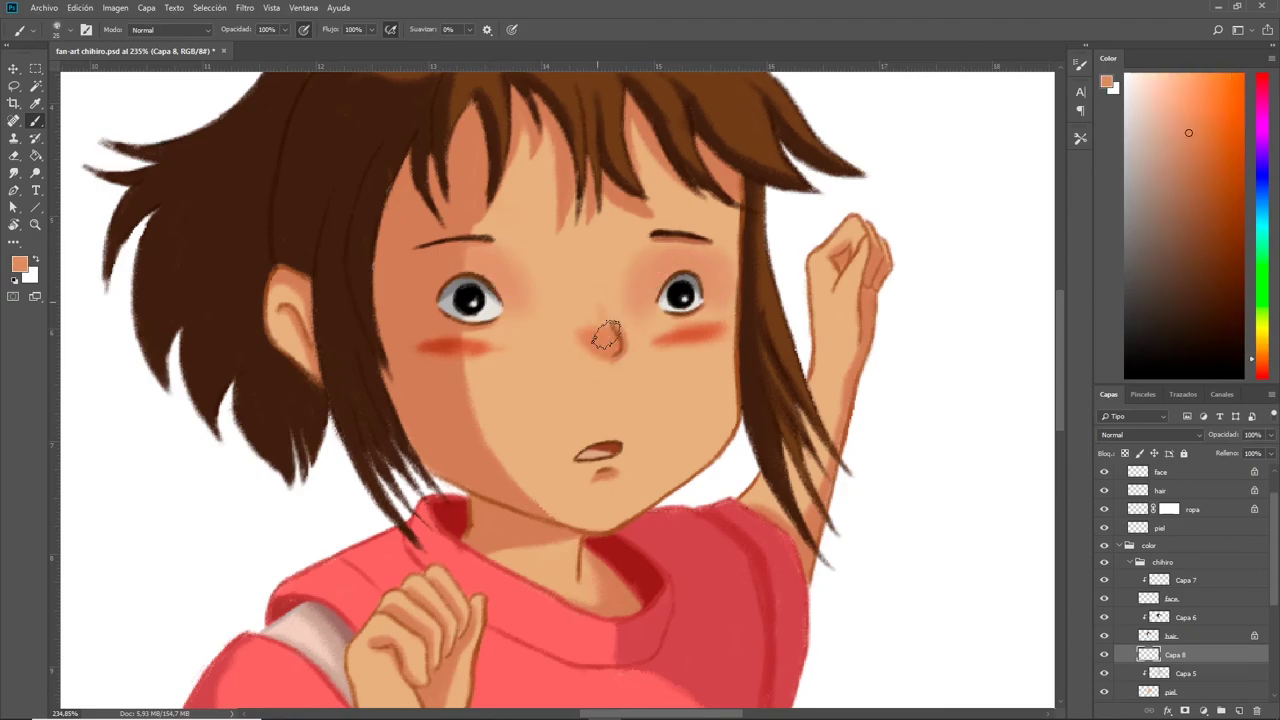
mouse_move(605, 340)
left_mouse_down()
mouse_move(571, 320)
mouse_move(608, 286)
left_mouse_up()
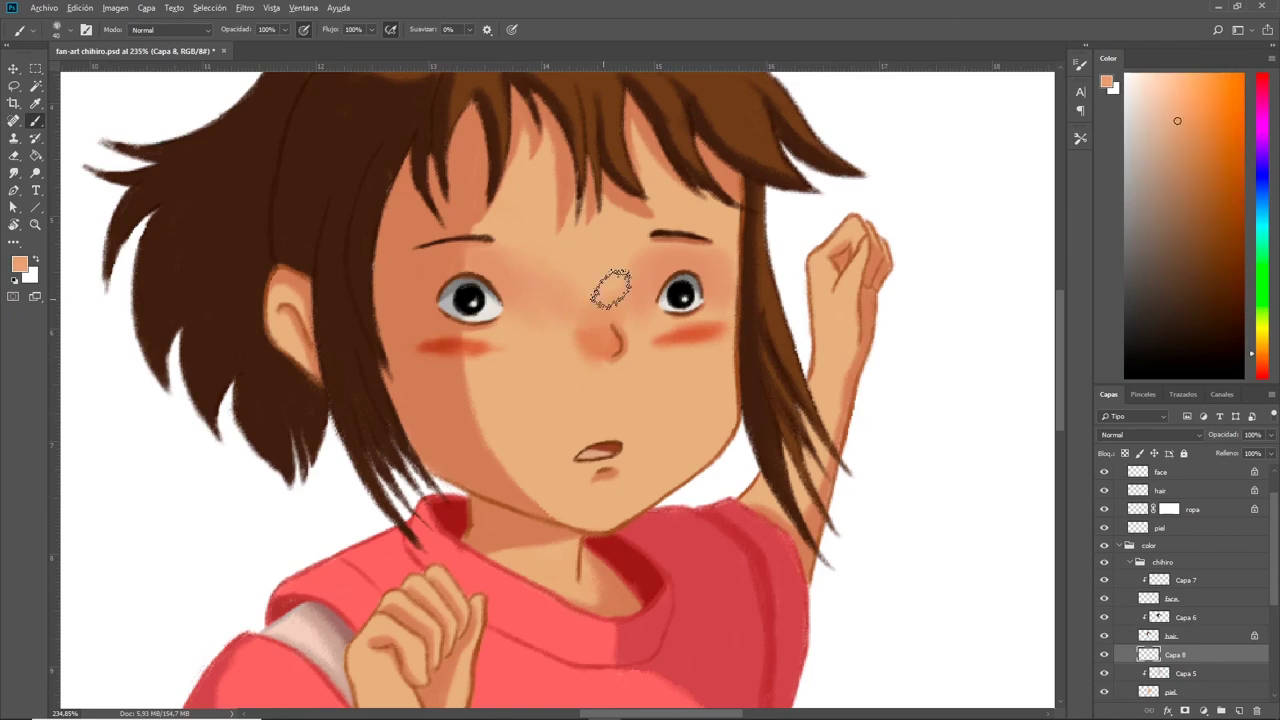
left_click(506, 274, "alt")
mouse_move(462, 262)
left_mouse_down()
mouse_move(428, 296)
mouse_move(445, 265)
left_mouse_up()
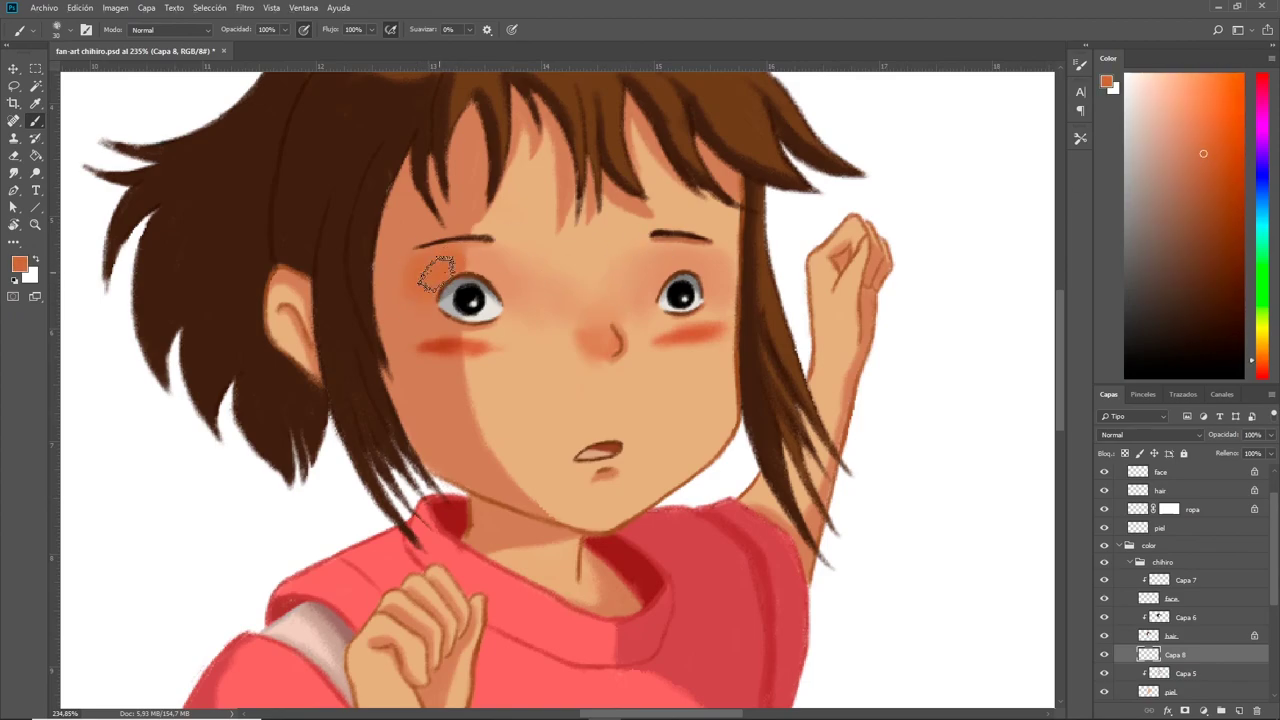
- Extend the left-cheek blush toward the nose and retouch the nose shading
left_click(482, 354, "alt")
left_click_drag(484, 350, 508, 355)
left_click(551, 286, "alt")
left_click(586, 337, "alt")
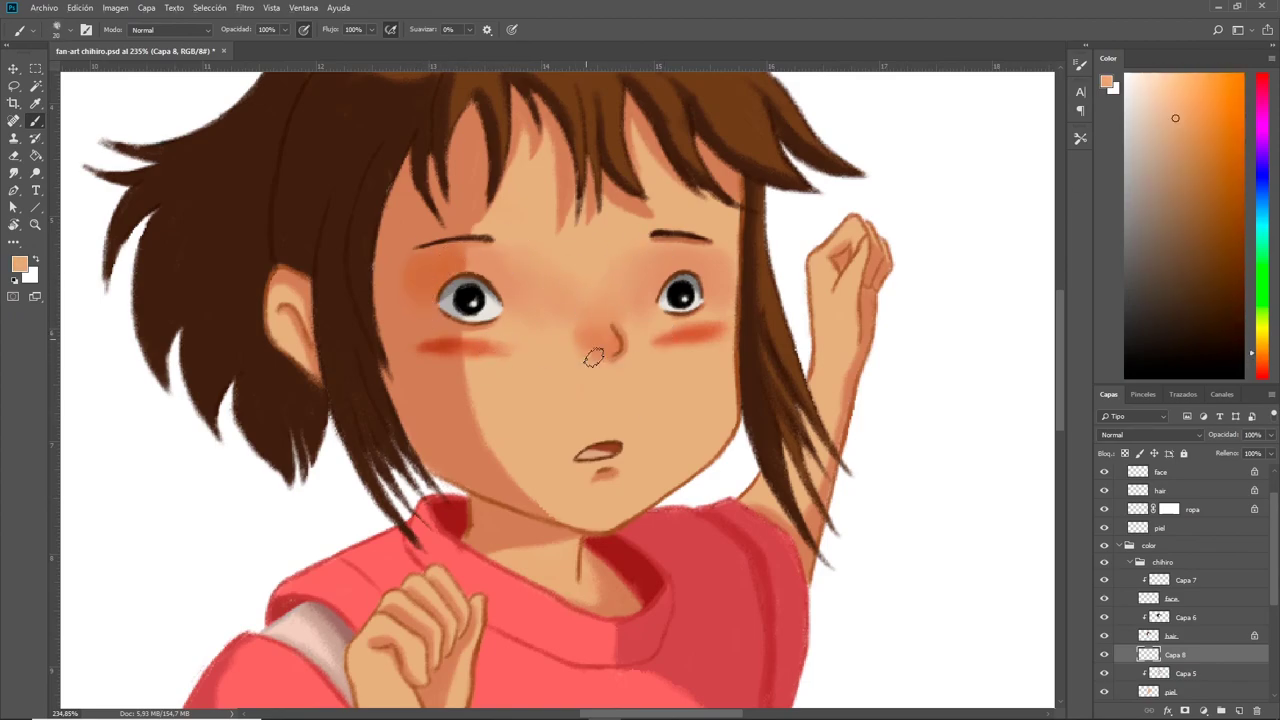
left_click_drag(586, 337, 580, 343)
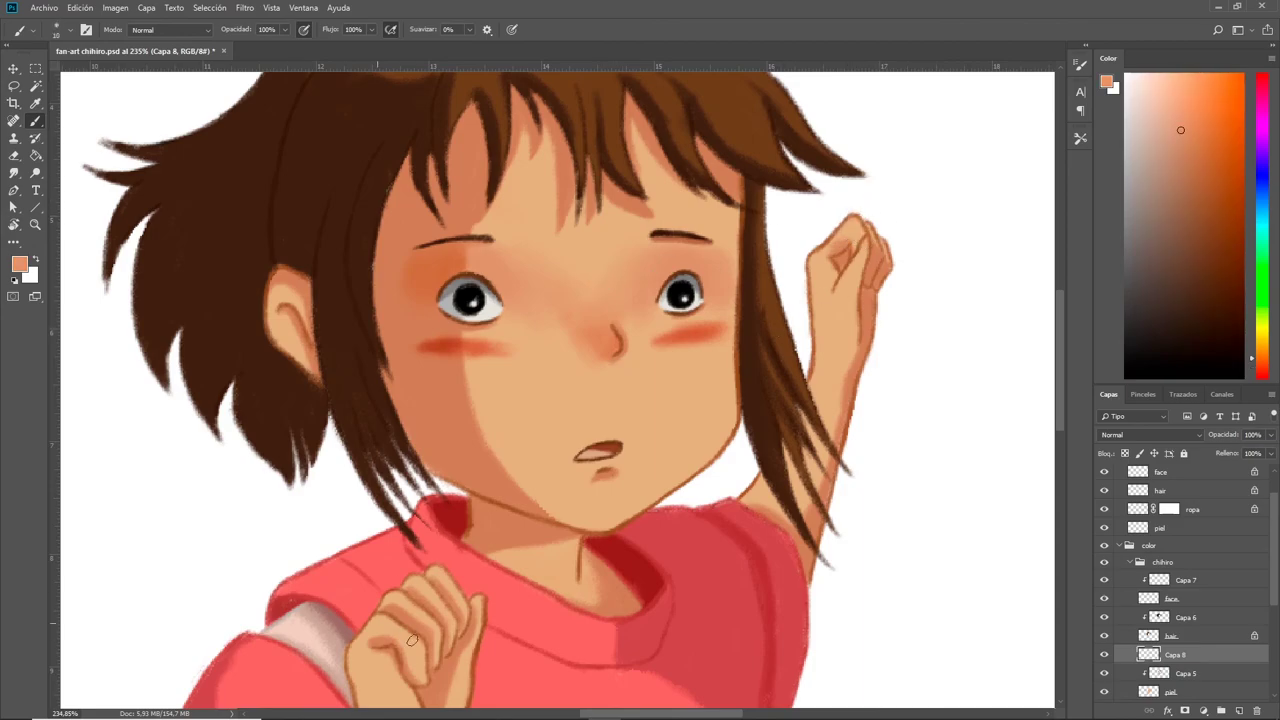
- Clip the blush layer to the skin
left_click(277, 312, "alt")
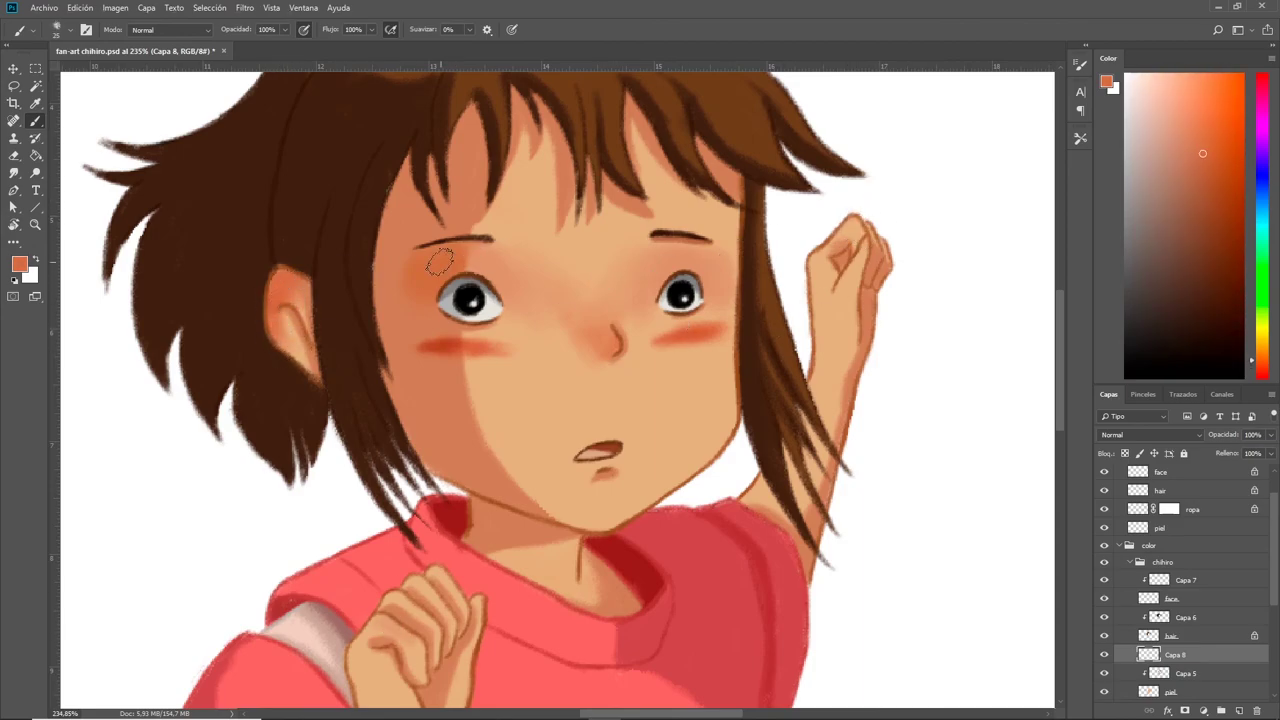
left_click(566, 285, "alt")
left_click(566, 318, "alt")
double_click(1166, 662)
- Shade the lower hand, raised hand and raised arm with darker skin tones
key("Escape")
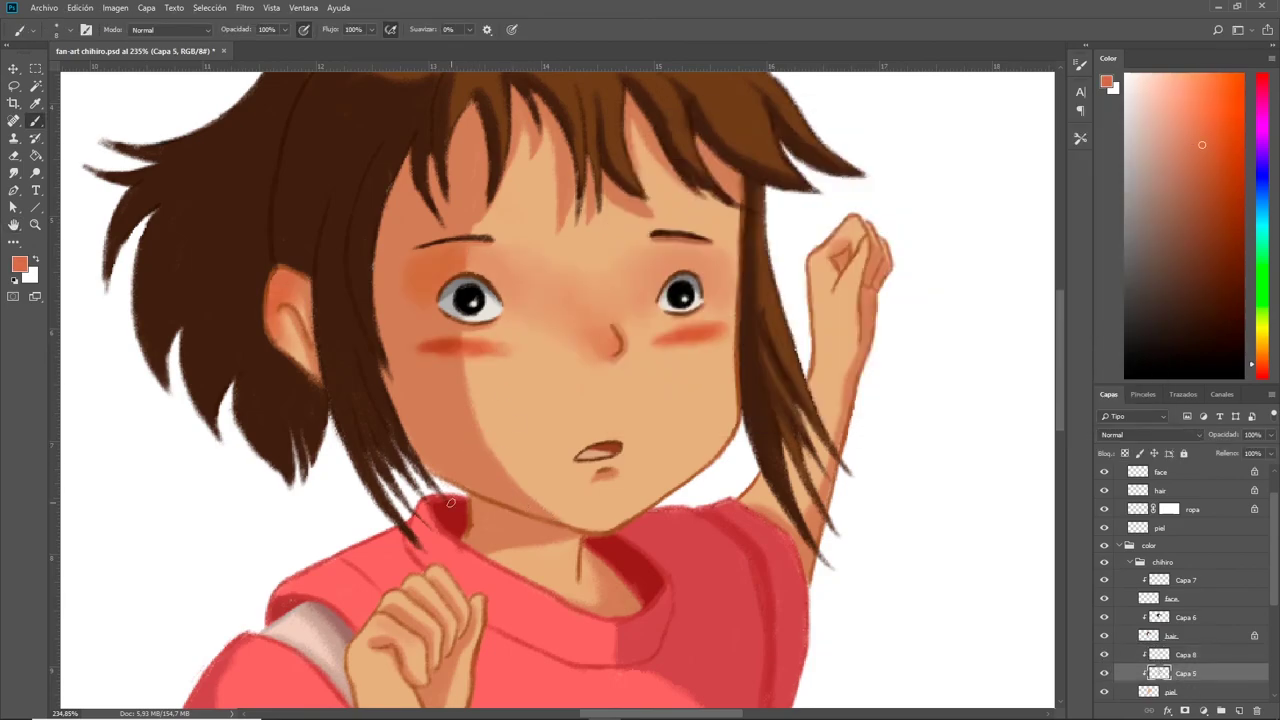
key("alt+bracketright")
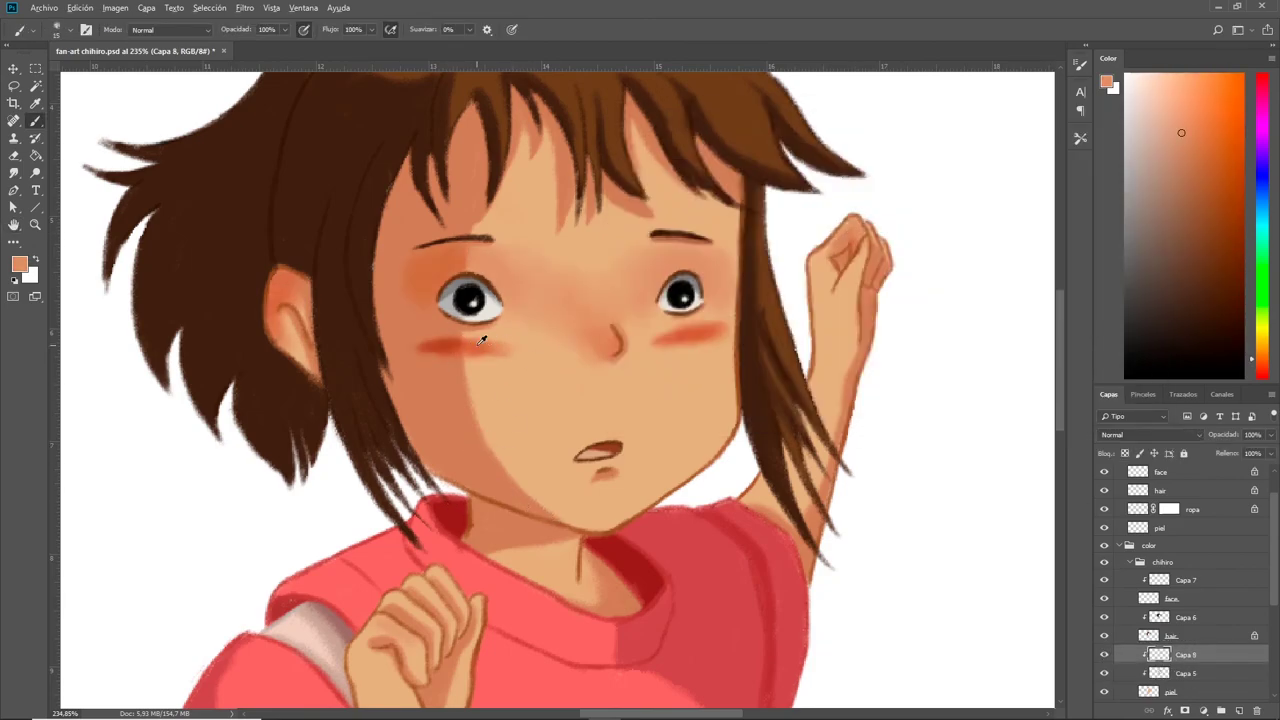
left_click(482, 342, "alt")
left_click_drag(576, 488, 514, 386)
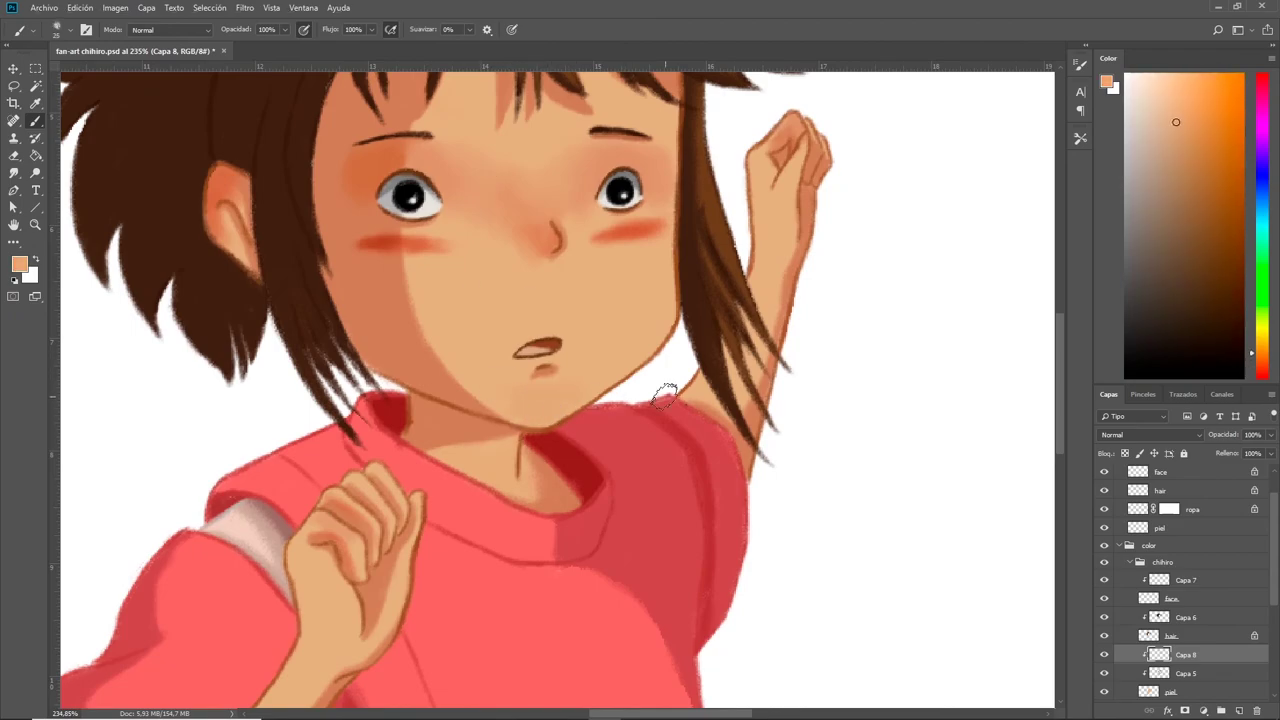
left_click(352, 541, "alt")
left_click(345, 575, "alt")
left_click_drag(320, 572, 345, 645)
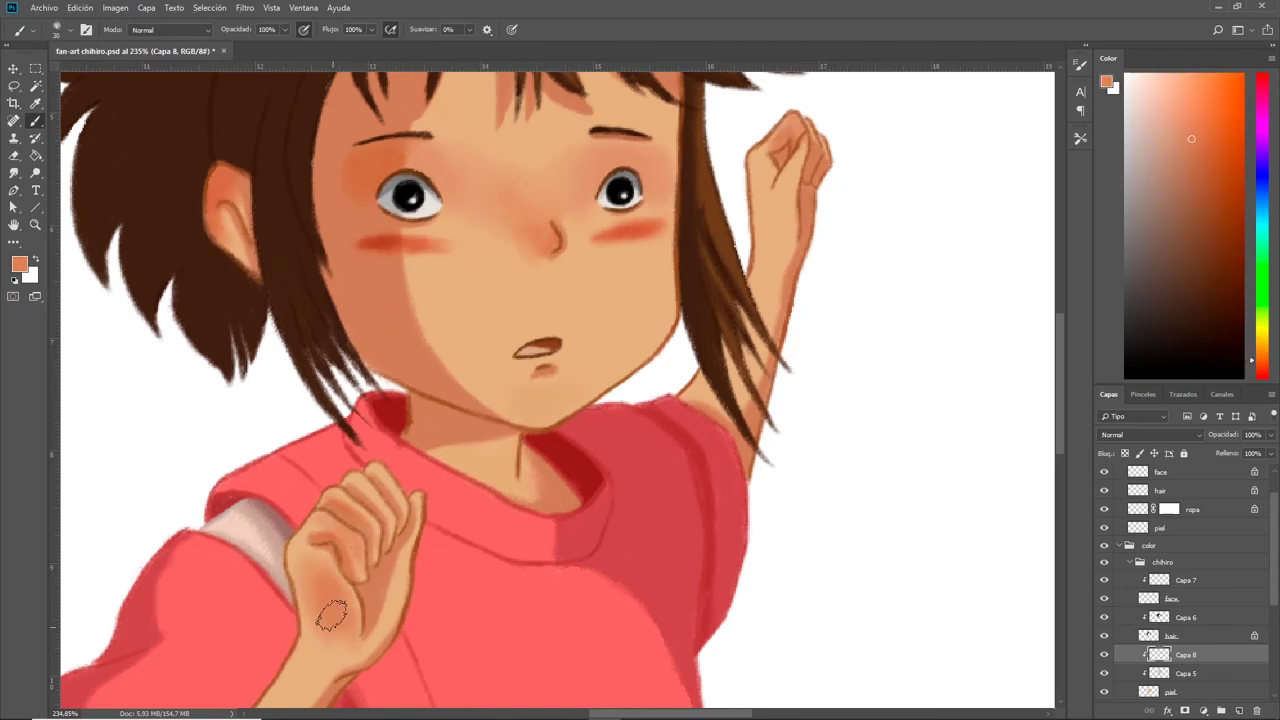
mouse_move(775, 235)
left_mouse_down()
mouse_move(758, 195)
mouse_move(785, 250)
mouse_move(782, 285)
left_mouse_up()
left_click(621, 218, "alt")
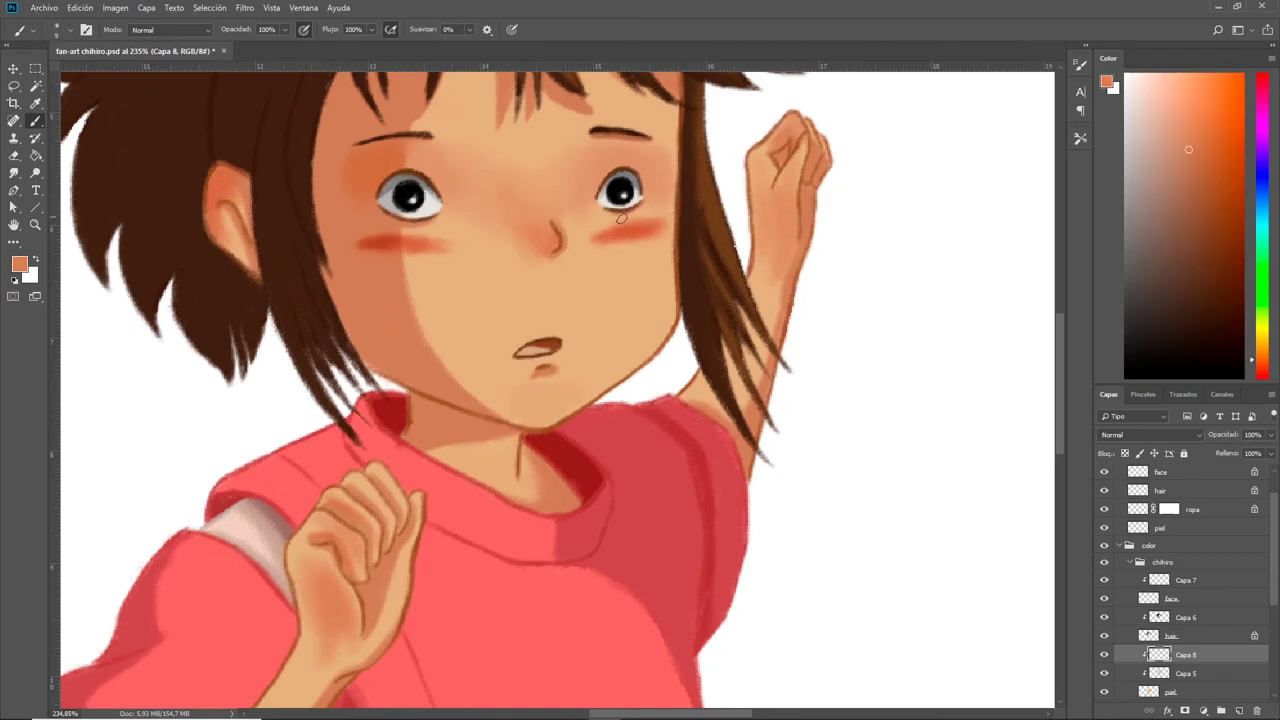
- Sample cheek, blush, light peach and deeper skin tones for further shading
scroll(515, 345, "down", 3, "alt")
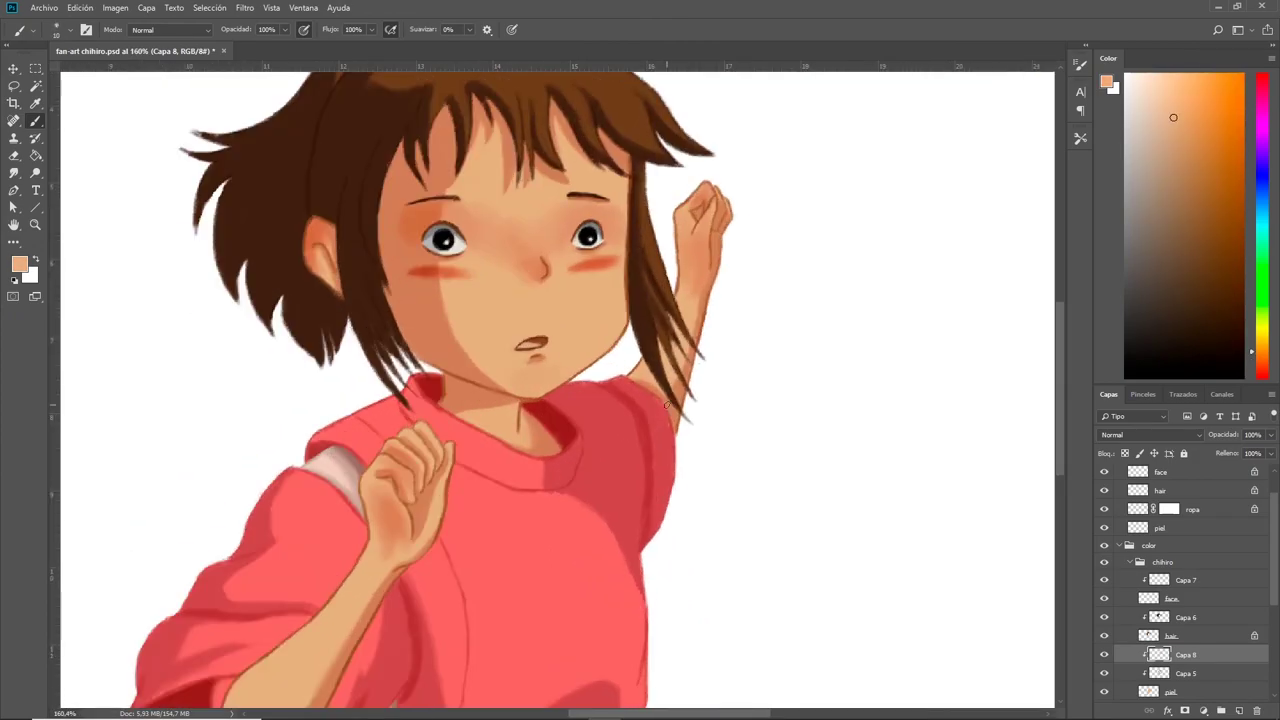
left_click(460, 264, "alt")
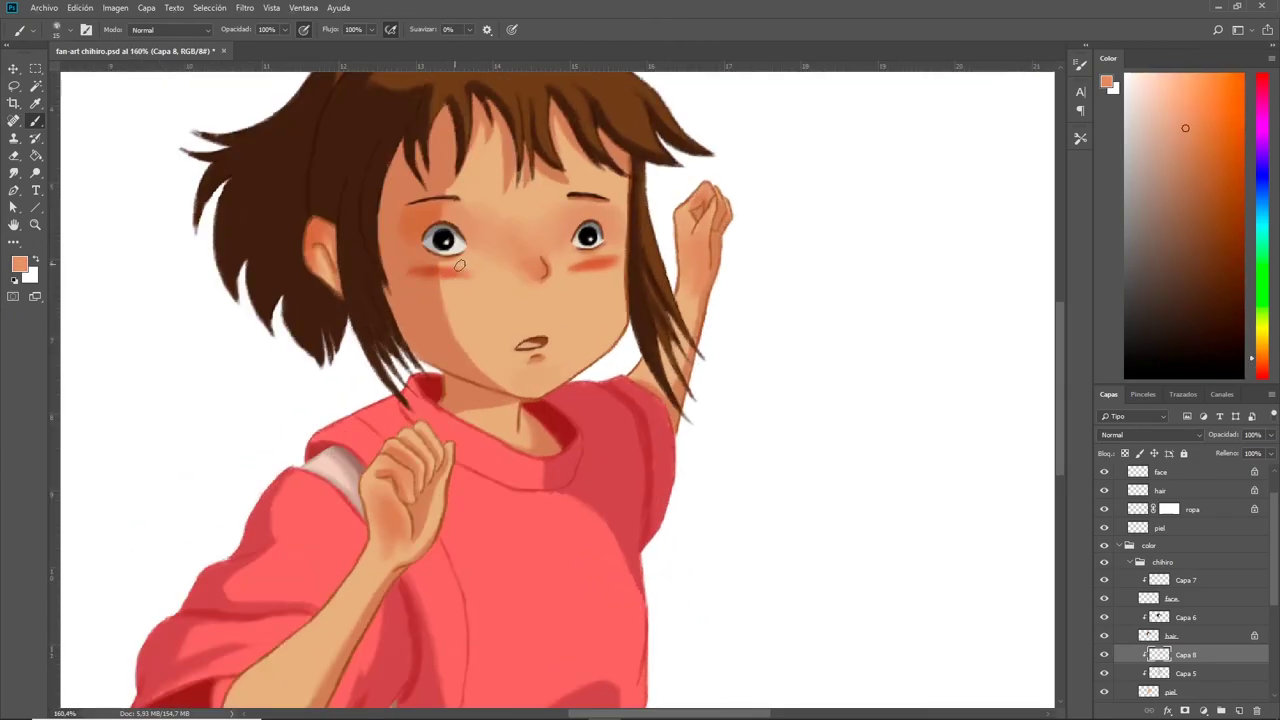
left_click(395, 522, "alt")
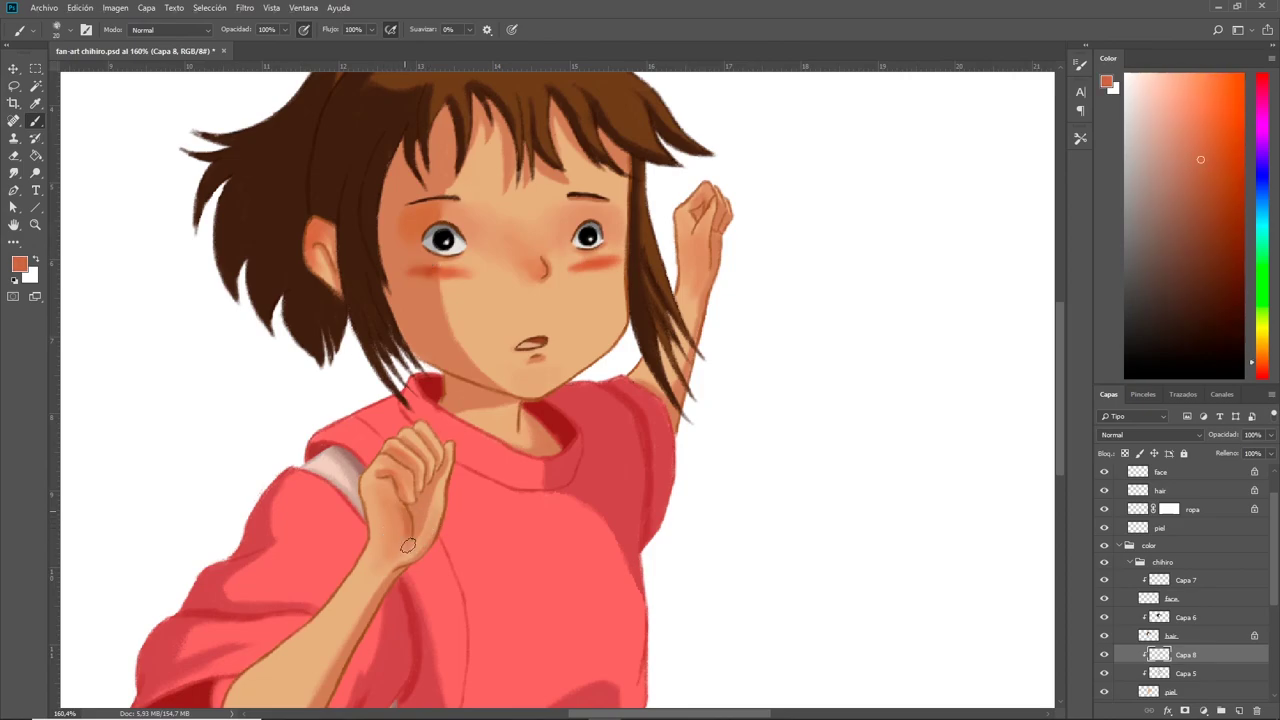
left_click(425, 261, "alt")
left_click(706, 190, "alt")
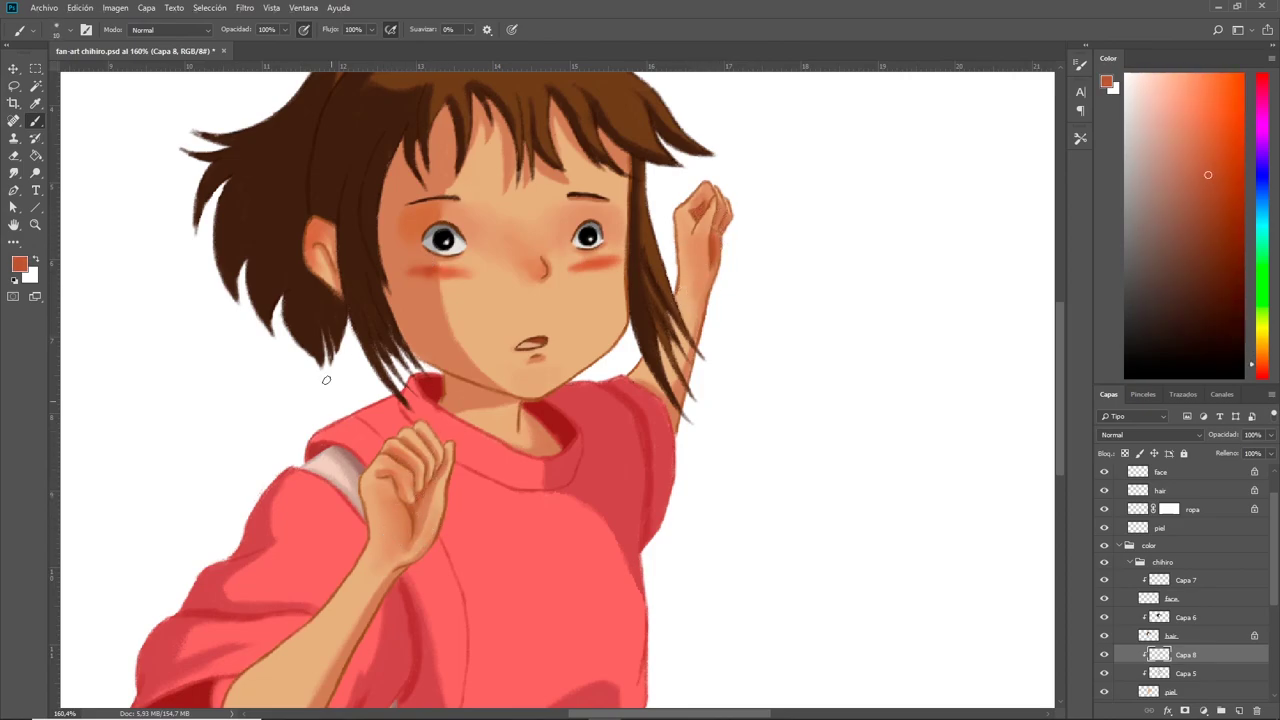
left_click(386, 483, "alt")
left_click(424, 512, "alt")
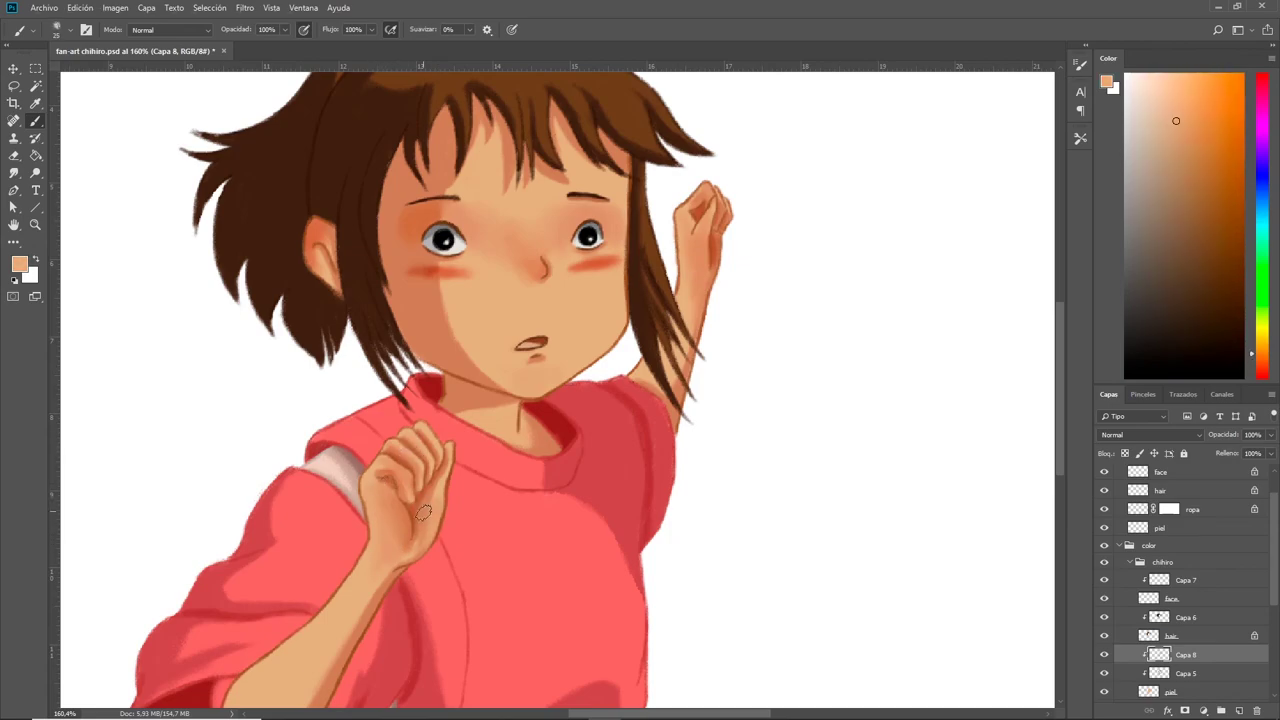
left_click(701, 253, "alt")
- Shade the lowered forearm with a slightly lighter skin tone
scroll(698, 235, "down", 3)
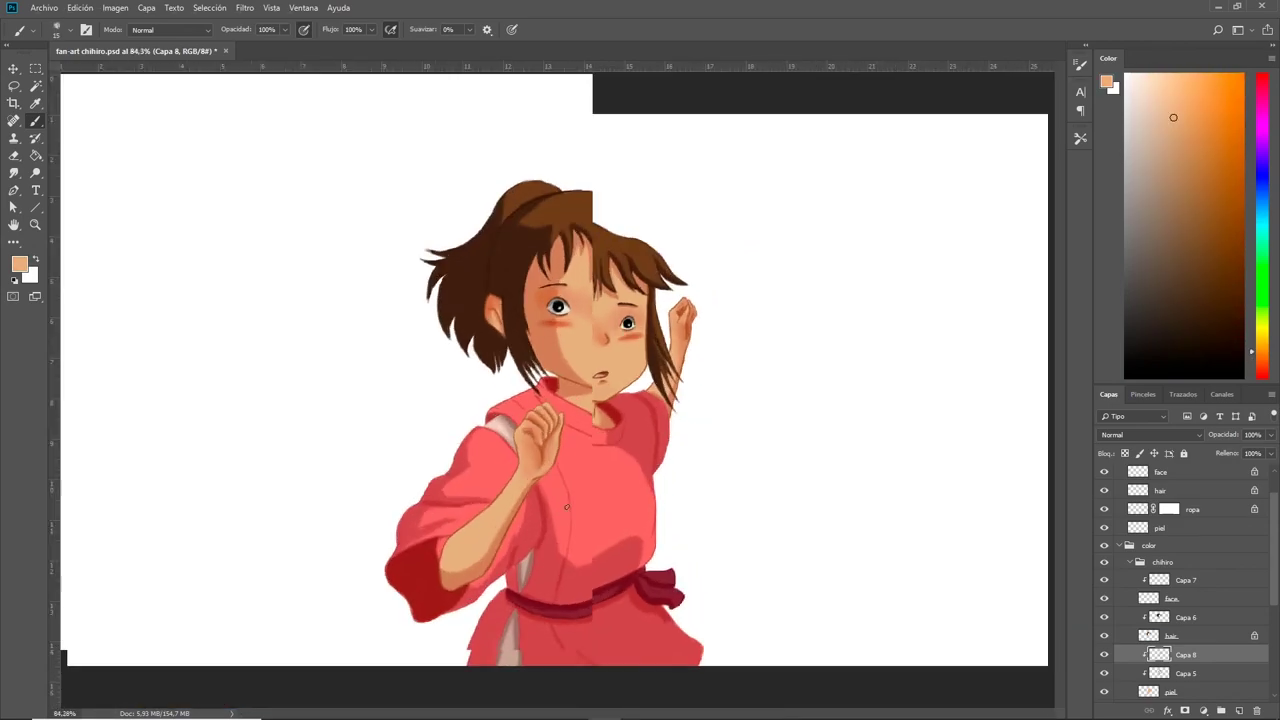
scroll(690, 250, "up", 1)
left_click(440, 560, "alt")
mouse_move(440, 560)
left_mouse_down()
mouse_move(460, 585)
mouse_move(478, 543)
left_mouse_up()
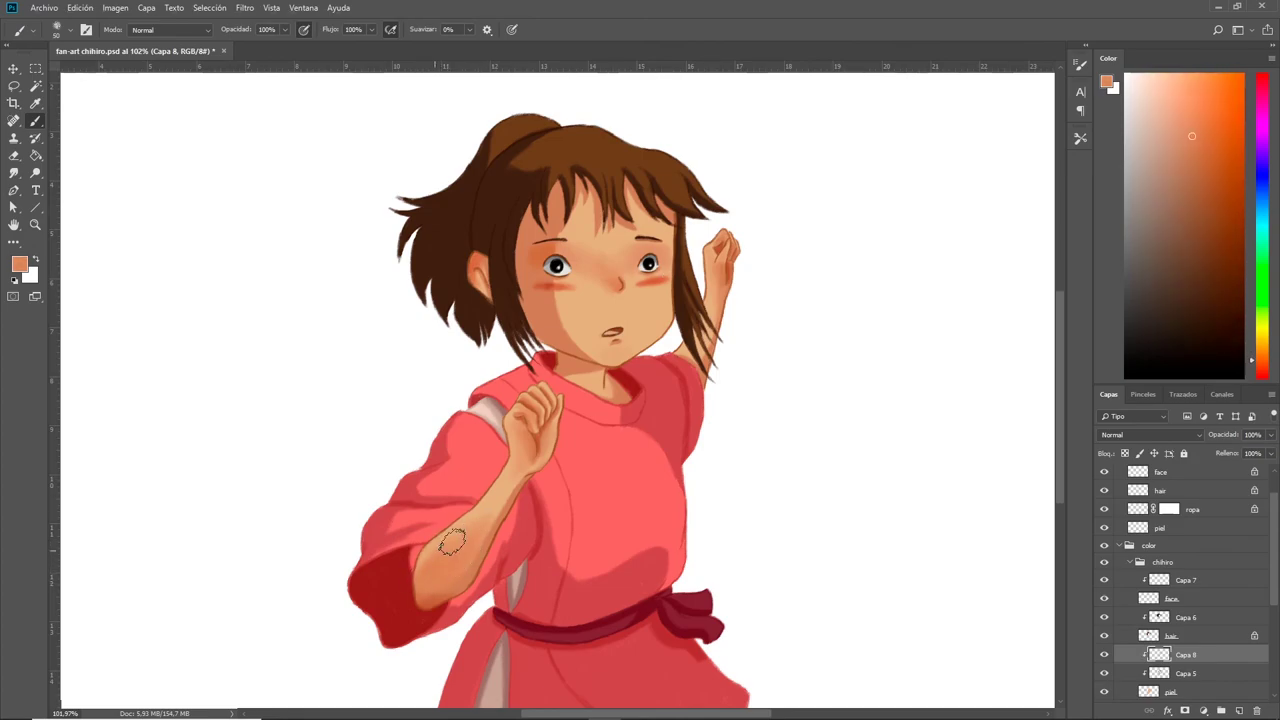
left_click(430, 565, "alt")
- Sample a range of peach, orange-brown, red-orange and tan skin tones
left_click(574, 278, "alt")
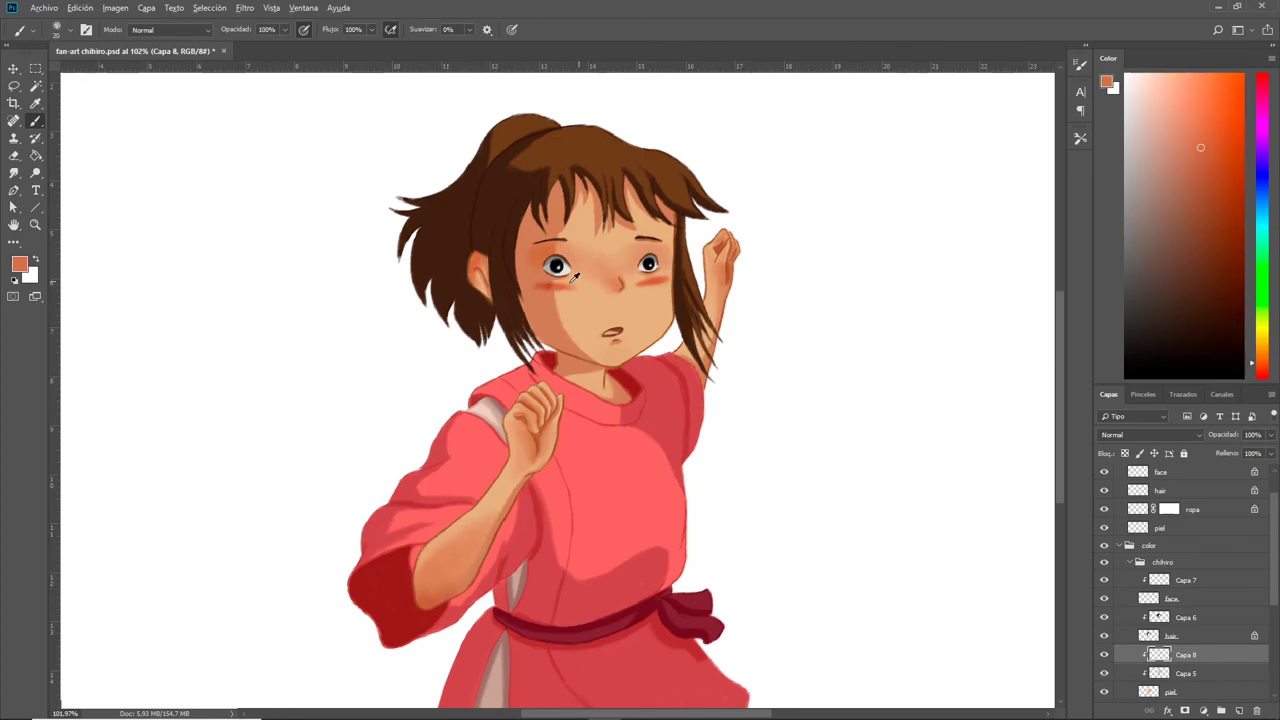
left_click(542, 437, "alt")
left_click(720, 237, "alt")
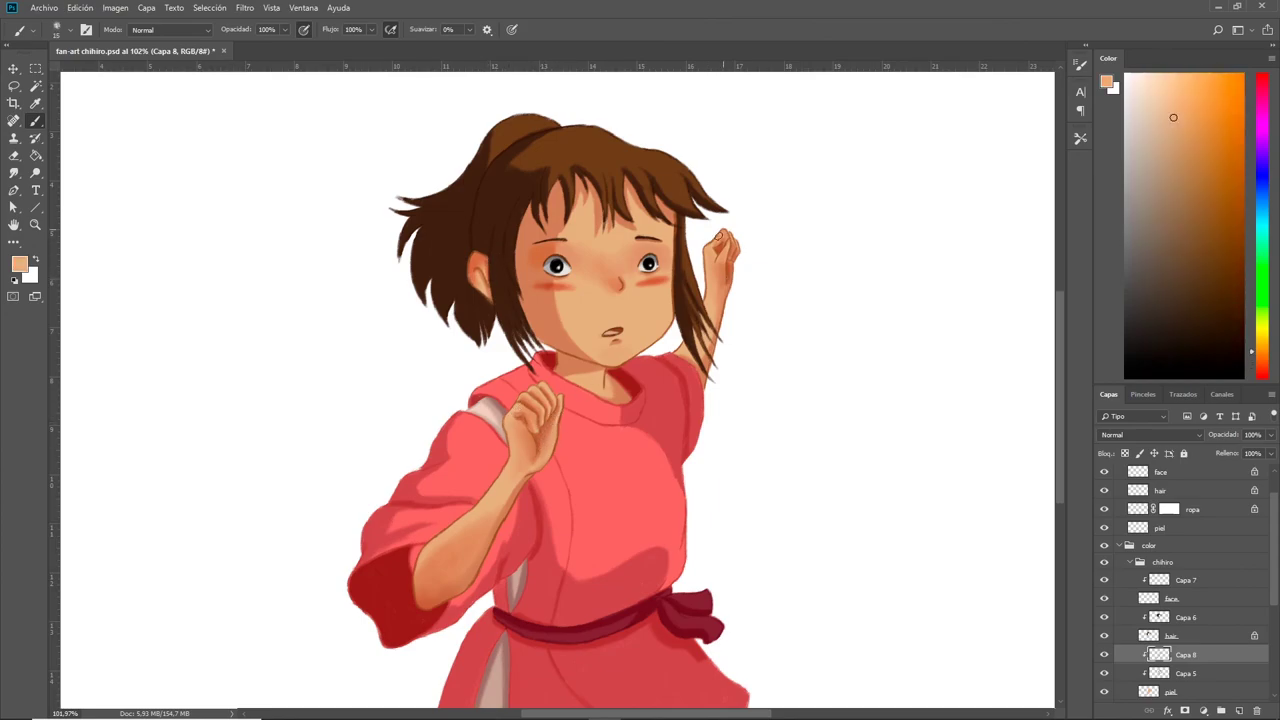
left_click(694, 355, "alt")
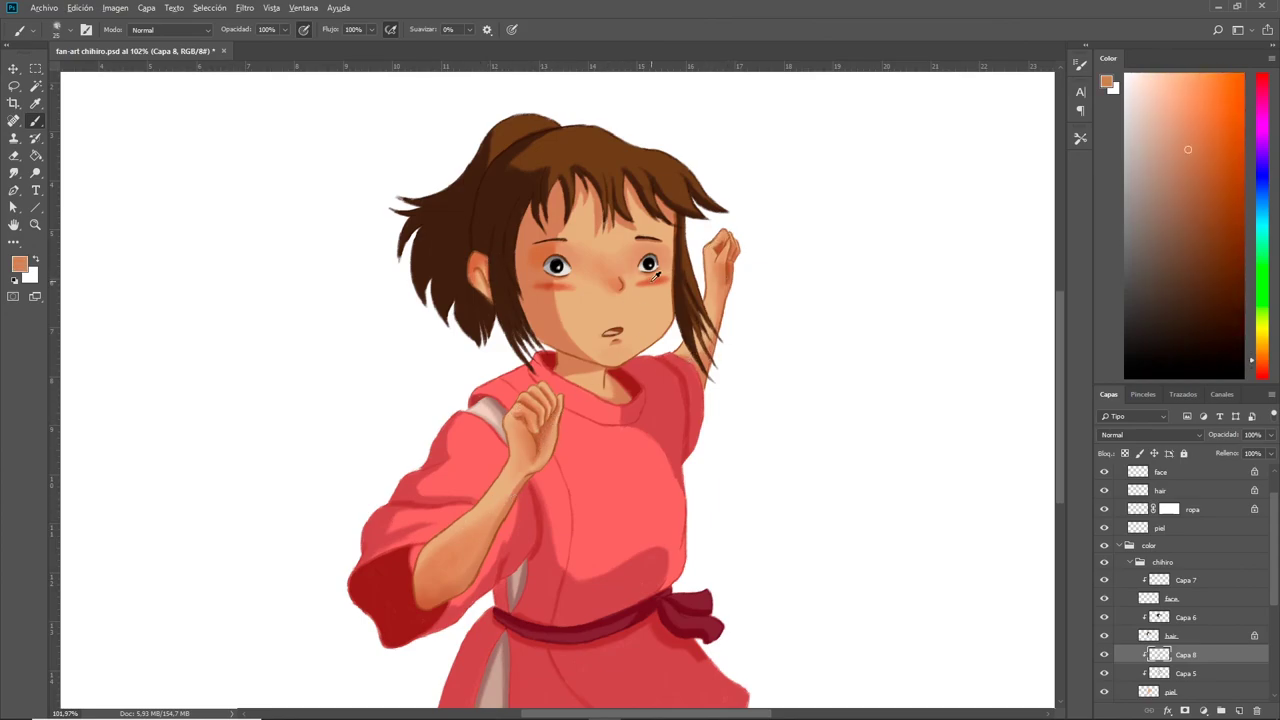
left_click(578, 376, "alt")
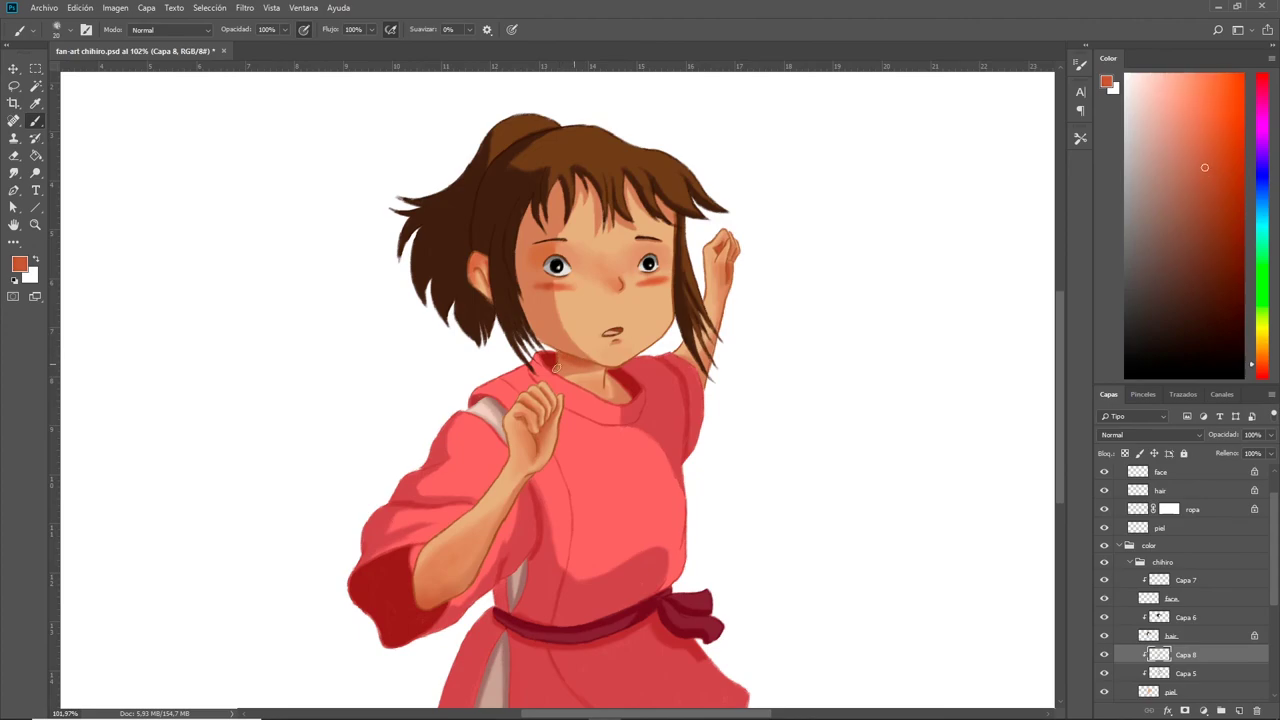
left_click(522, 250, "alt")
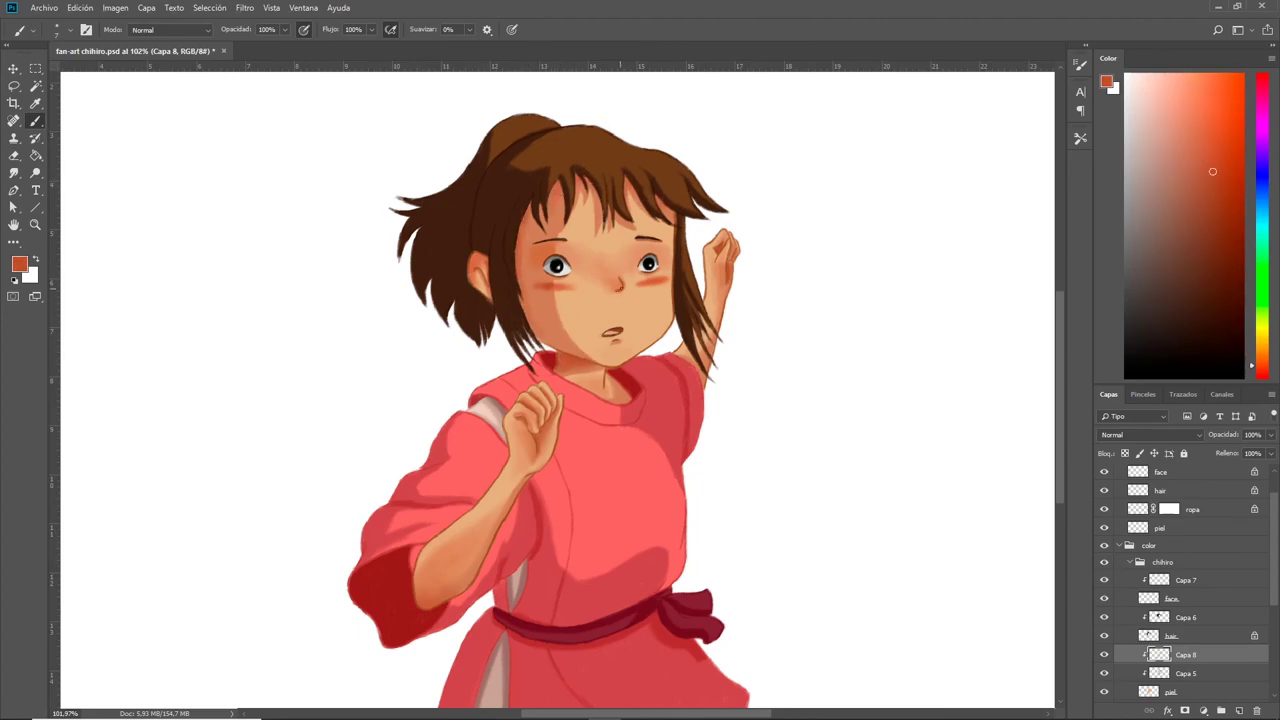
scroll(624, 294, "up", 3)
left_click(624, 294, "alt")
scroll(640, 420, "down", 4)
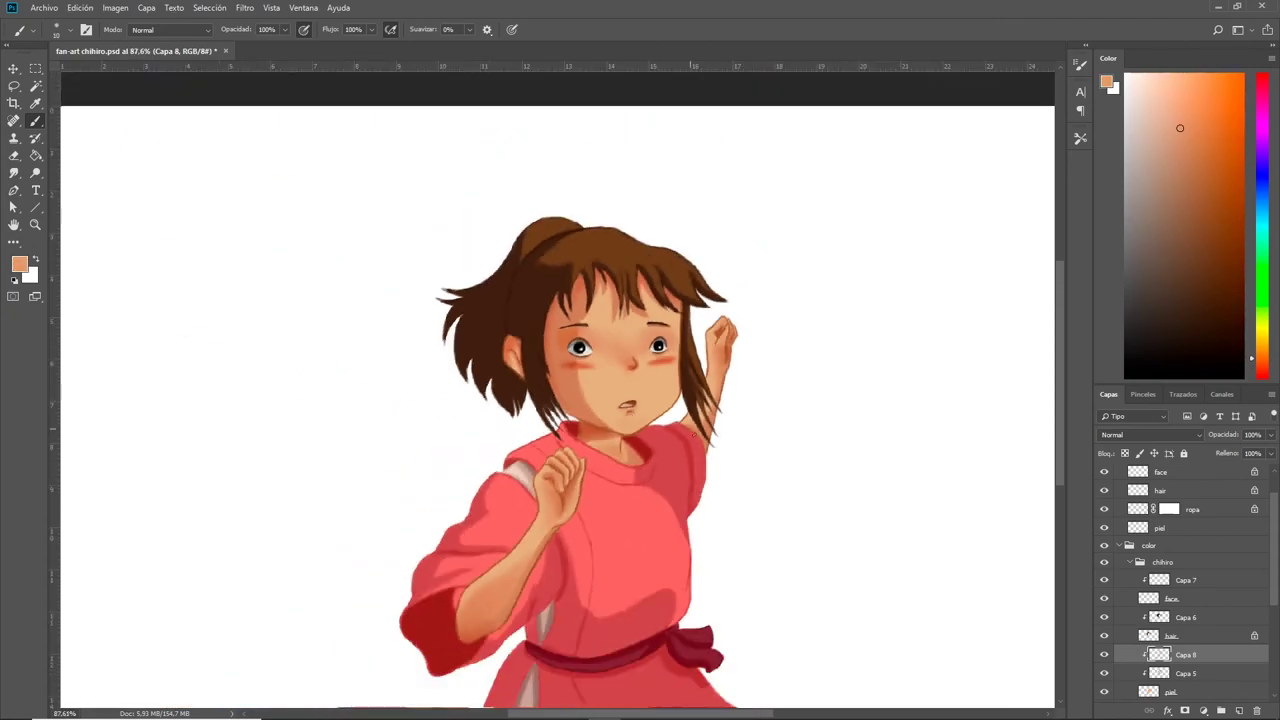
scroll(694, 433, "up", 1)
- Sample lighter peach skin tones from the face and chin
left_click(452, 489, "alt")
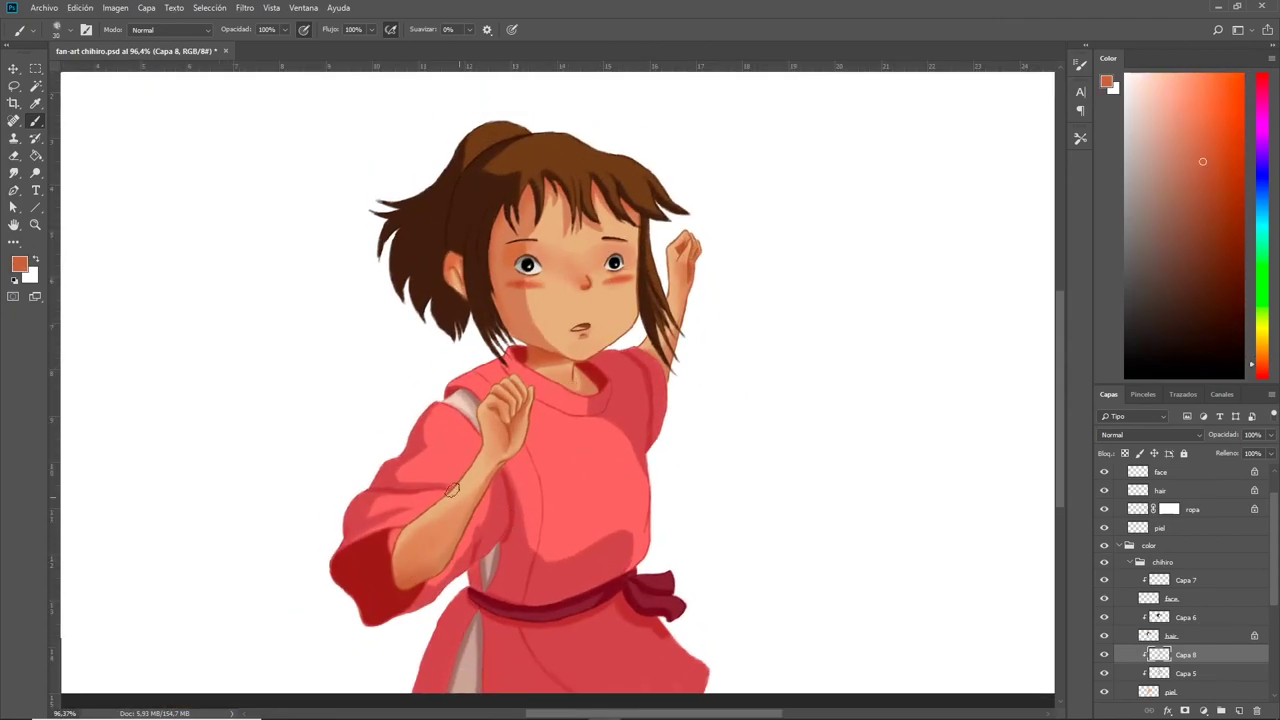
scroll(600, 260, "up", 5)
left_click(300, 340, "alt")
left_click(292, 317, "alt")
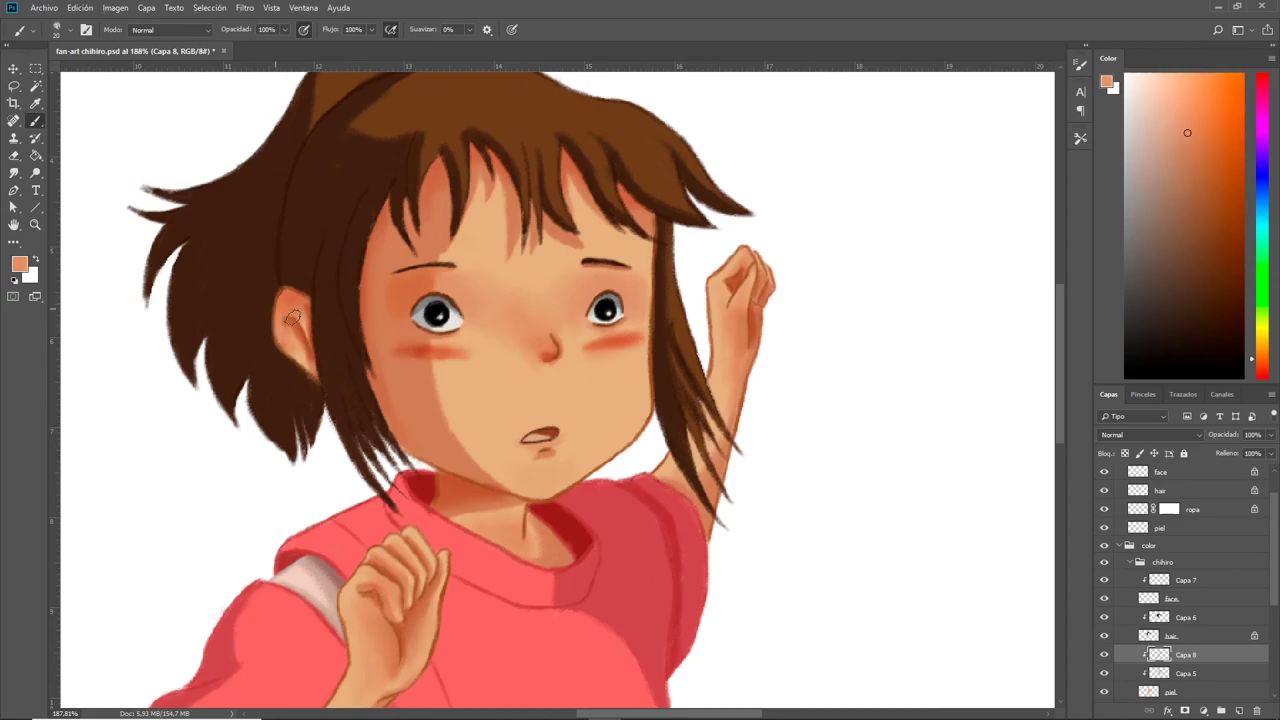
left_click(678, 290, "alt")
scroll(678, 290, "down", 1)
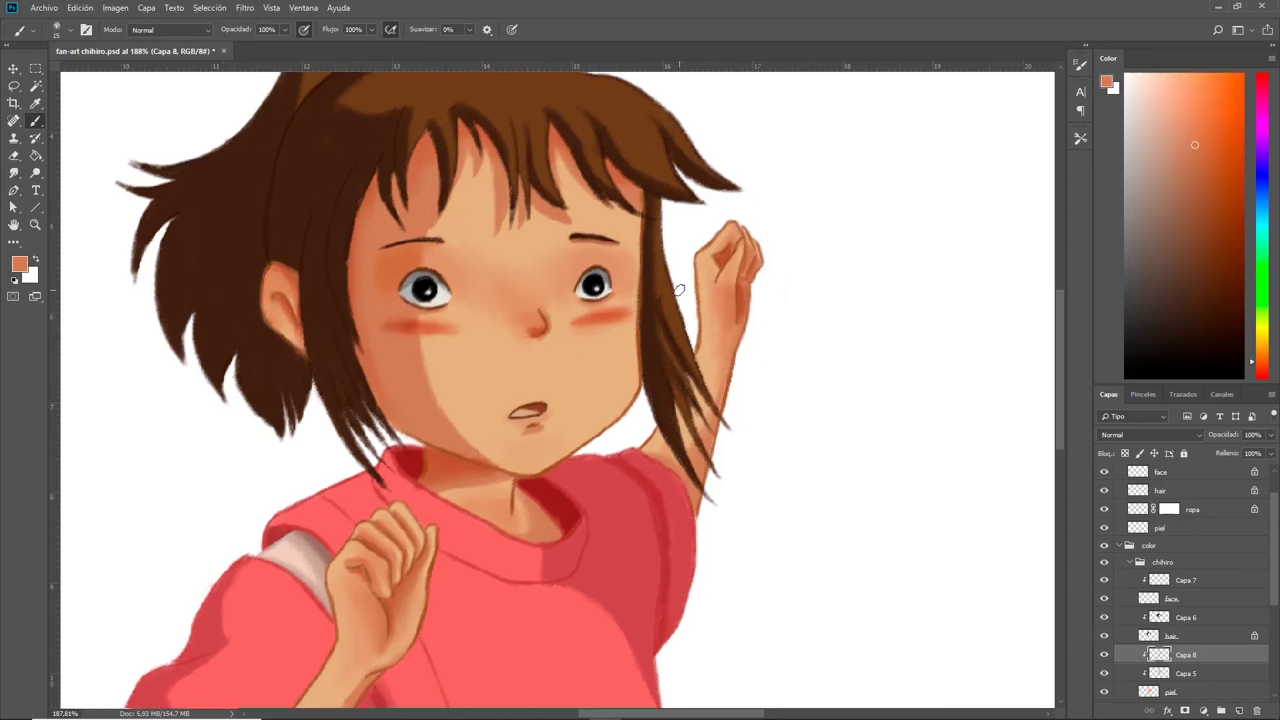
left_click(372, 368, "alt")
left_click(590, 432, "alt")
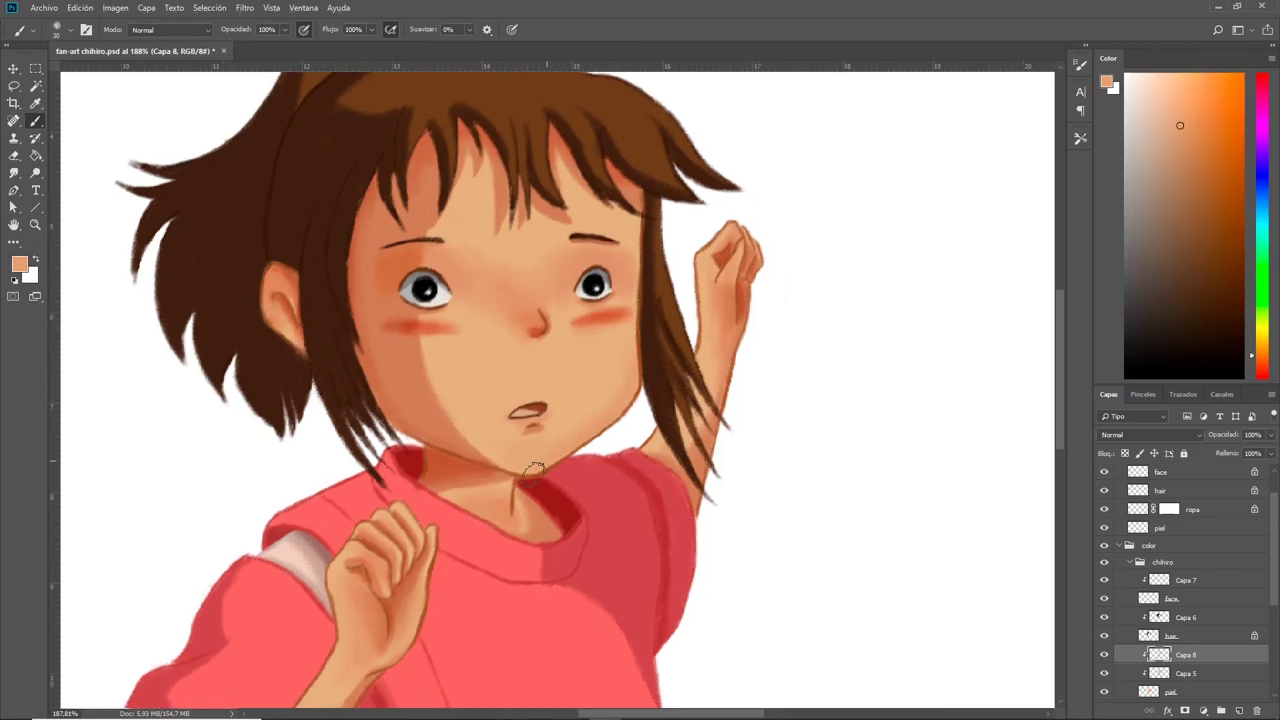
left_click(500, 390, "alt")
- Add clipped layer Capa 9 above Capa 8 with a light peach and a smaller brush
key("ctrl+shift+alt+n")
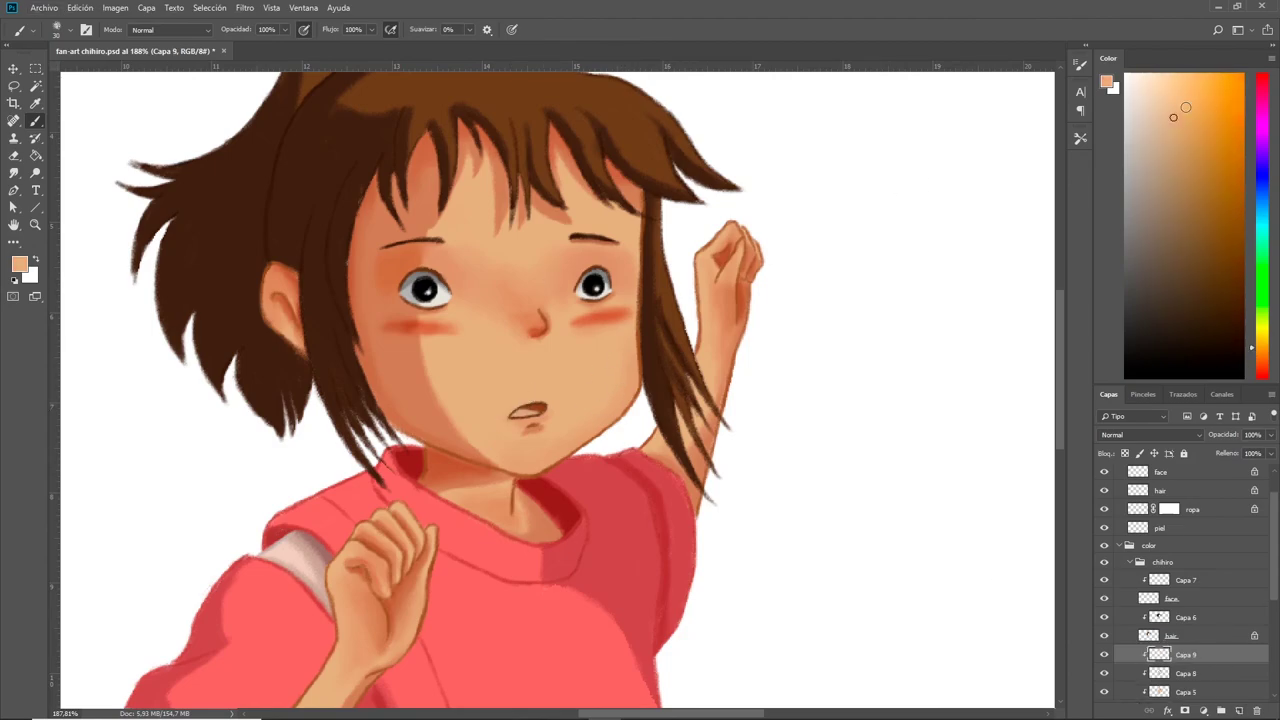
left_click(541, 323, "alt")
key("bracketleft")
key("bracketleft")
key("bracketleft")
scroll(429, 263, "down", 4)
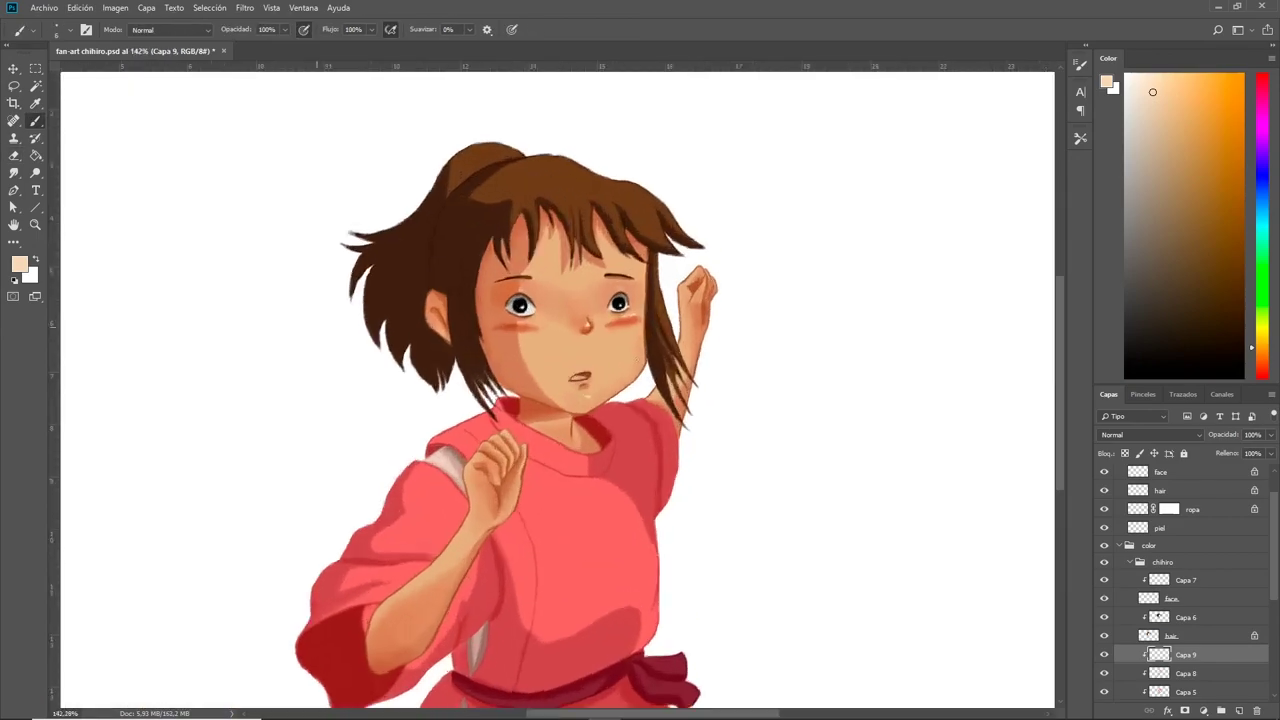
scroll(583, 421, "up", 3)
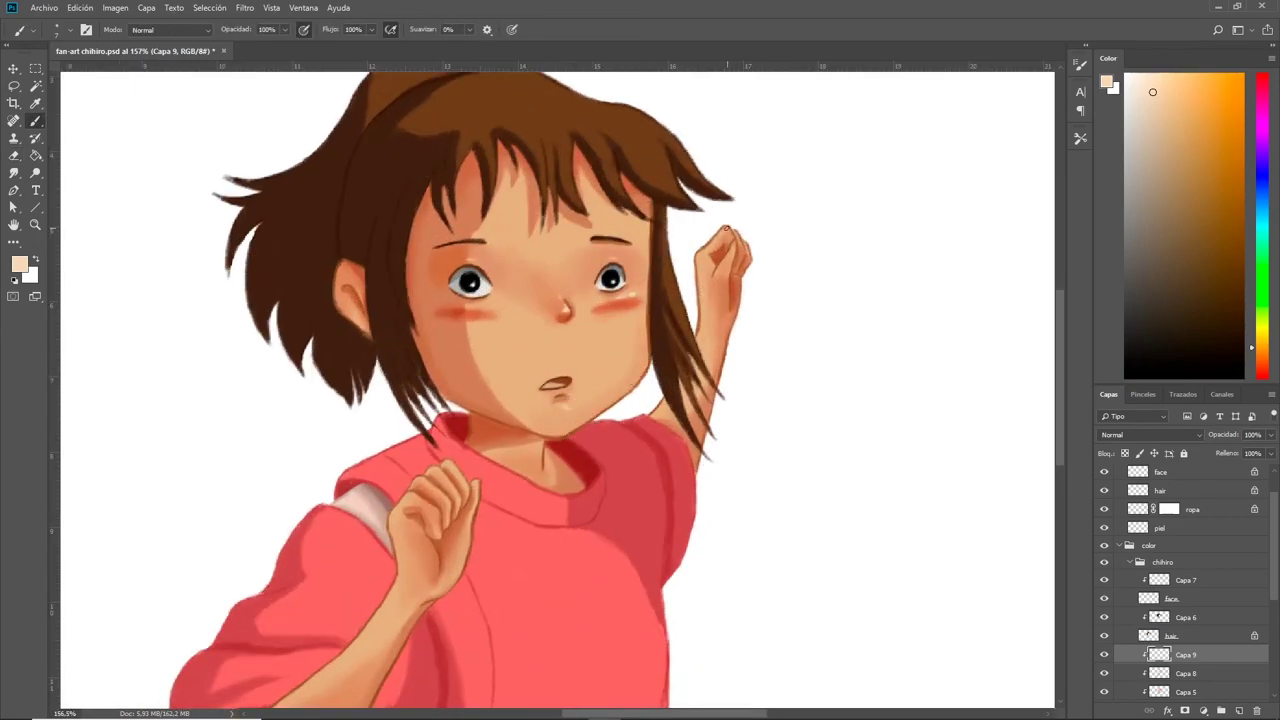
scroll(409, 497, "down", 2)
scroll(617, 302, "up", 2)
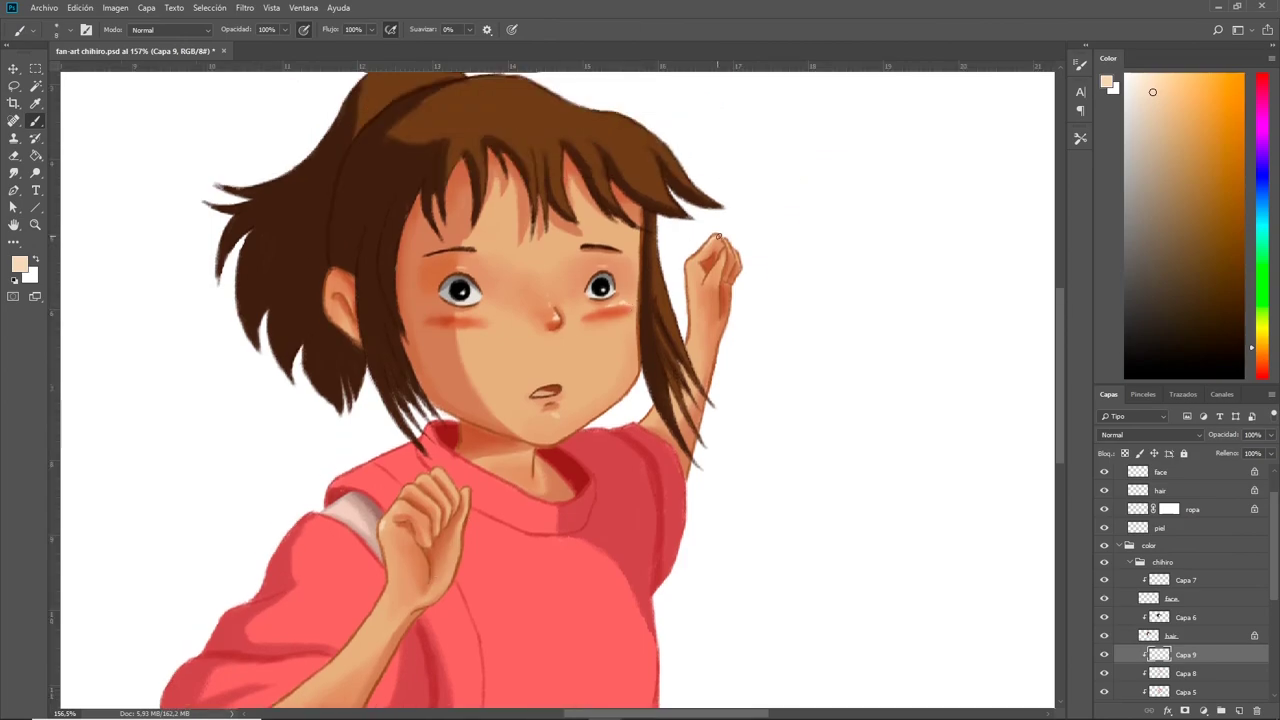
scroll(331, 320, "down", 3)
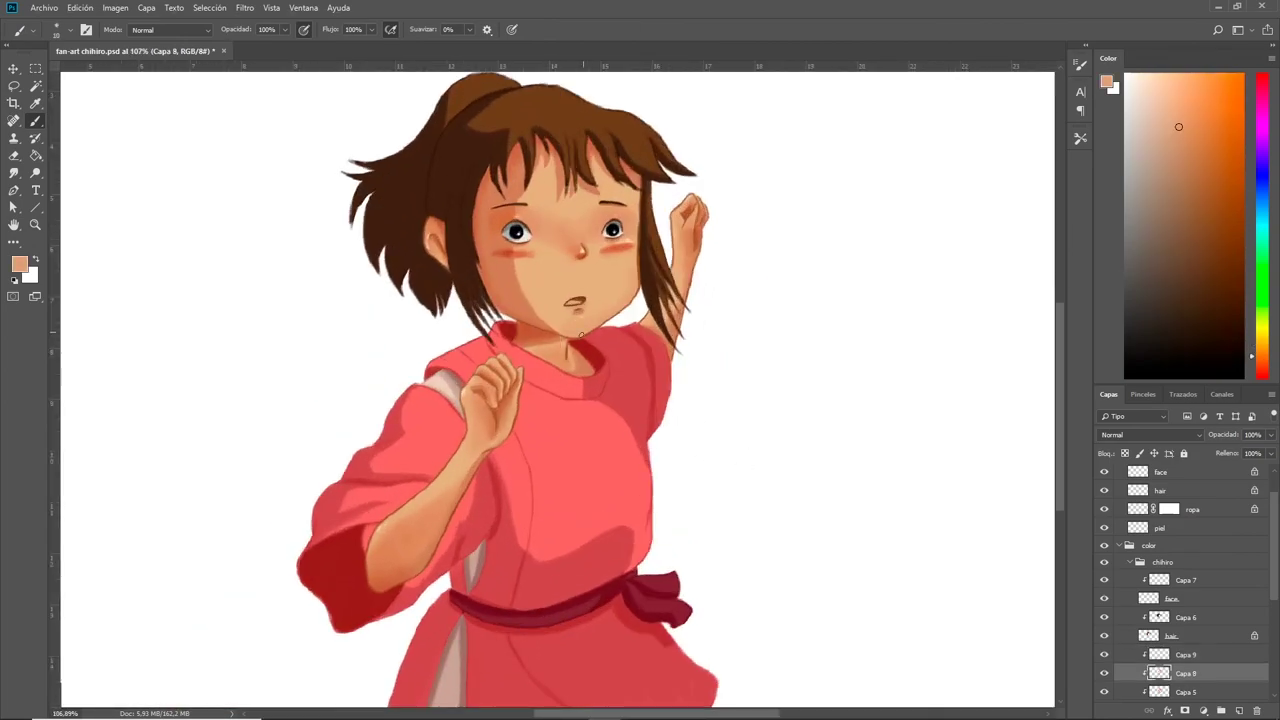
scroll(464, 446, "up", 1)
- Sample a darker orange and the eye's near-white, returning to the Capa 8 skin shading layer
left_click(466, 440, "alt")
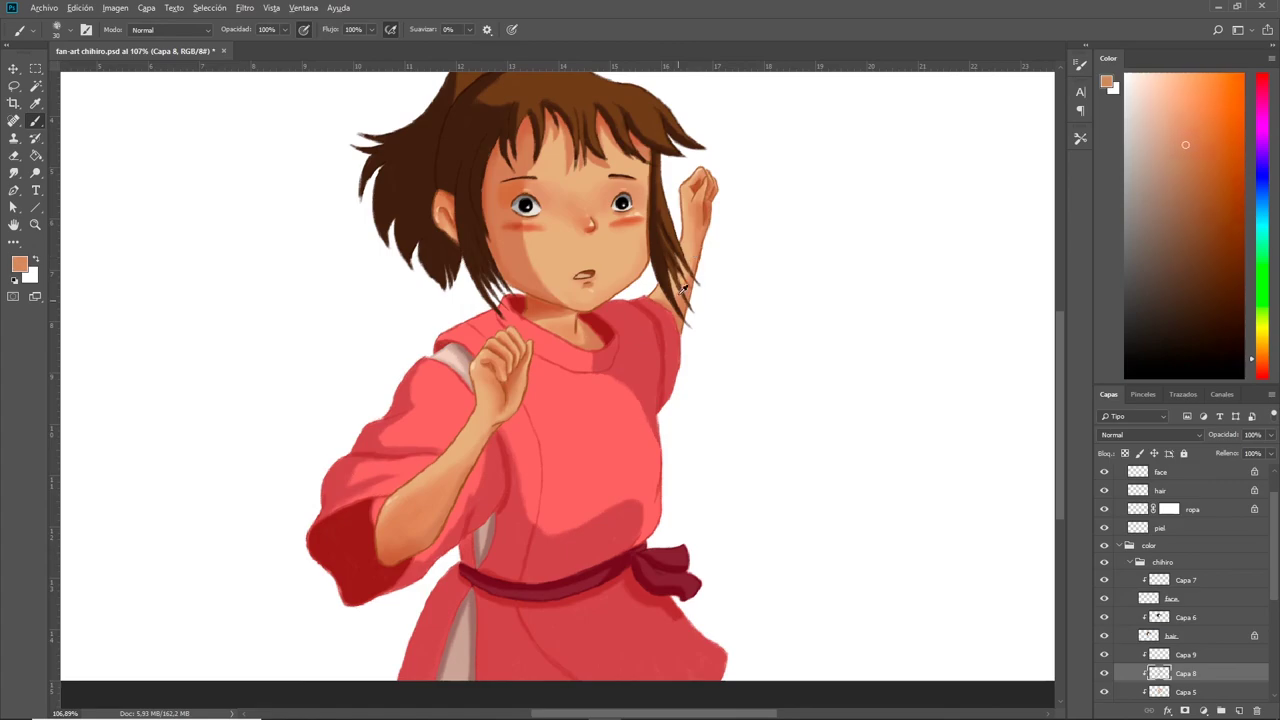
scroll(709, 366, "up", 1)
scroll(479, 328, "up", 2)
left_click(479, 328, "ctrl")
left_click(477, 289, "alt")
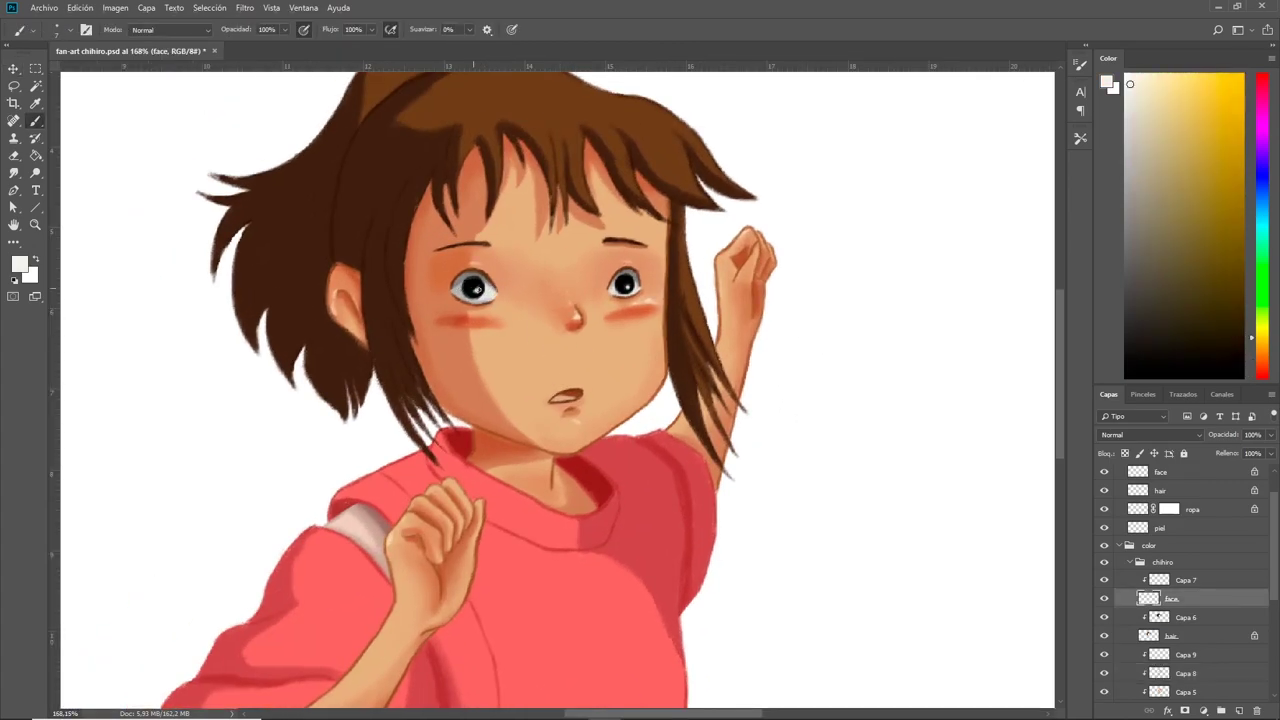
scroll(477, 300, "up", 1)
left_click(478, 372, "alt")
left_click(478, 372, "ctrl")
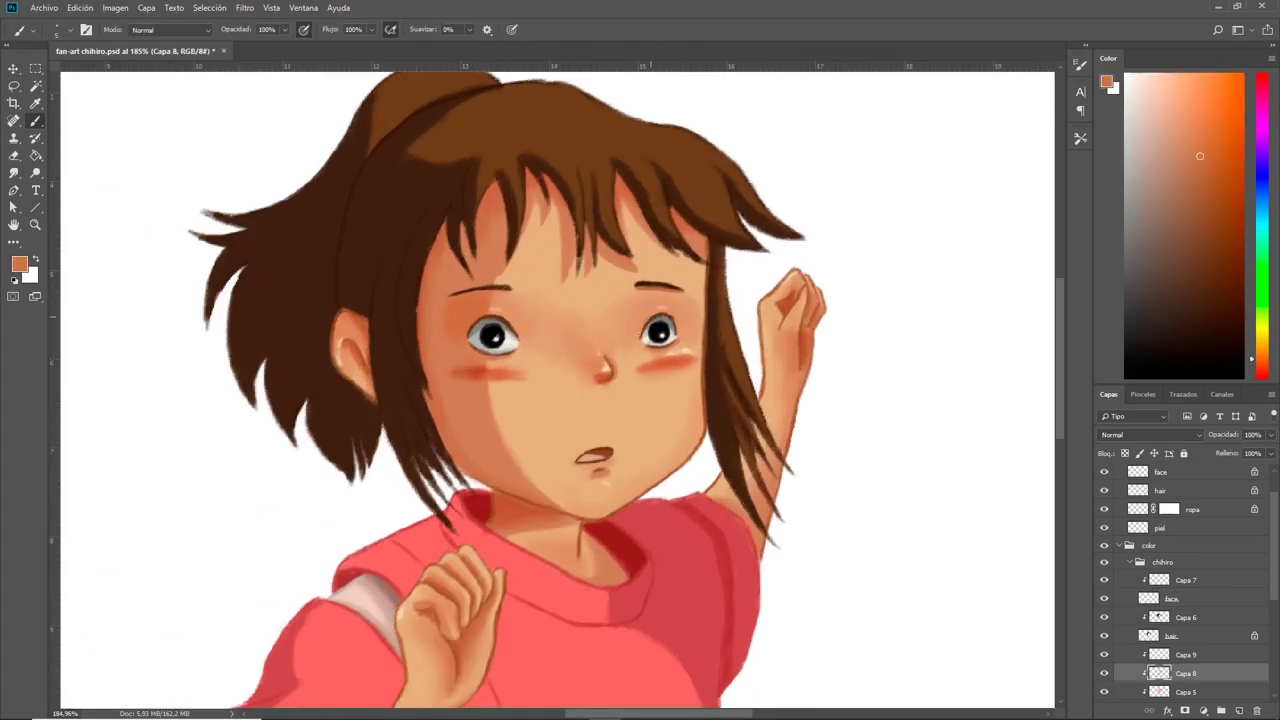
- Select the Capa 6 hair shading layer with a dark brown for hair shadows
left_click(501, 319, "alt")
scroll(766, 391, "down", 3)
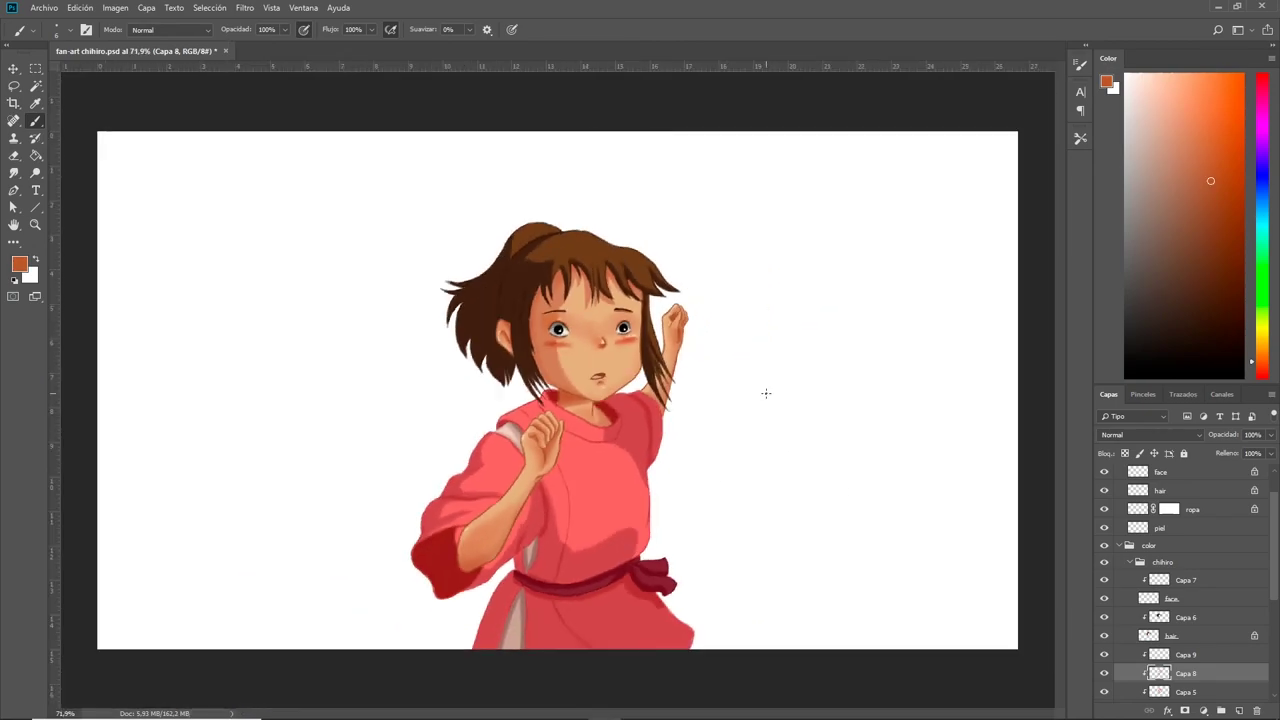
left_click(480, 300, "ctrl")
scroll(300, 320, "up", 2)
left_click(428, 343, "alt")
- On Capa 6, darken the hair strands near the ear and upper left with a size-25 brush
key("bracketleft")
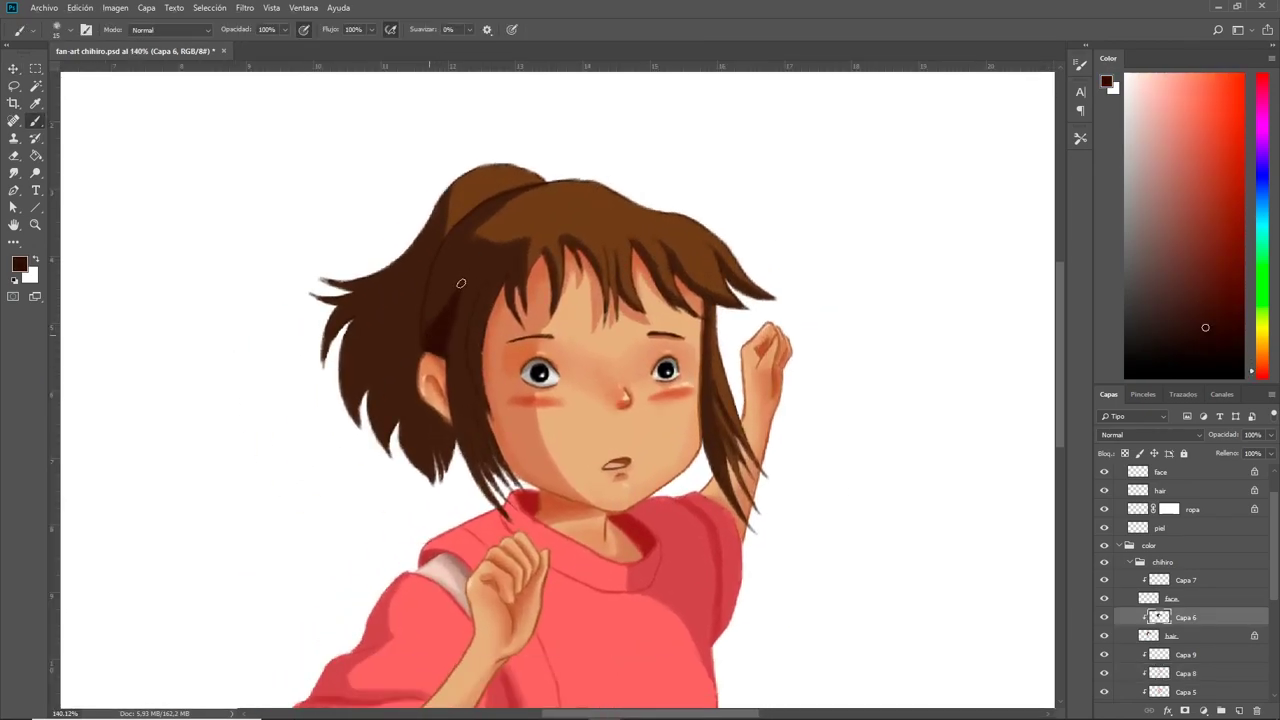
key("bracketright")
left_click_drag(412, 325, 440, 470)
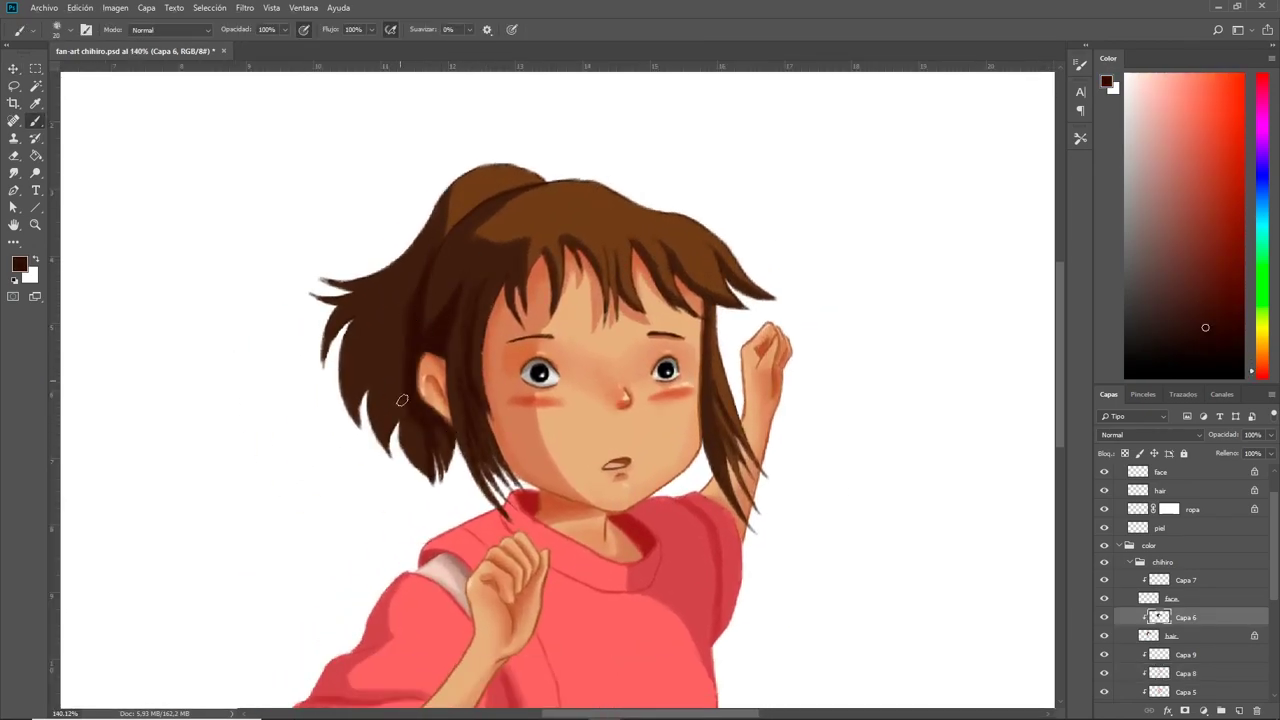
left_click_drag(405, 350, 380, 425)
left_click_drag(394, 281, 430, 248)
left_click_drag(410, 262, 374, 284)
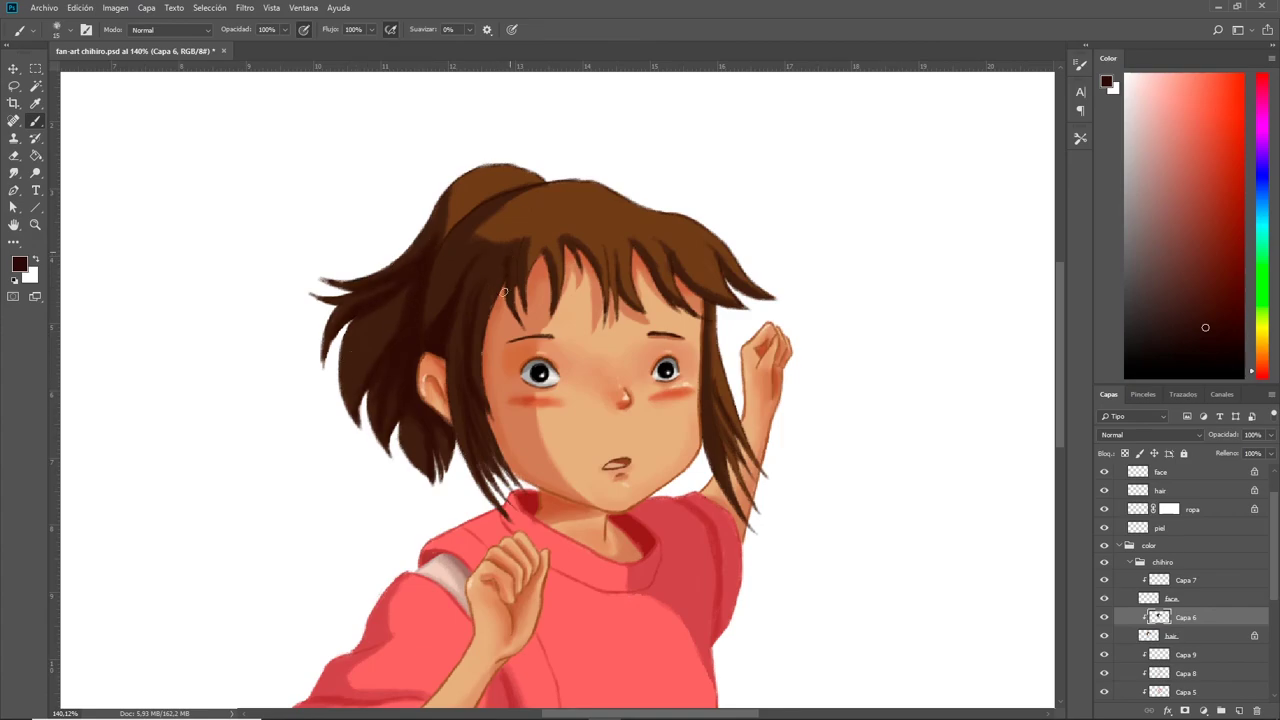
- Add clipped layer Capa 10 and smooth medium brown over the top of the hair
left_click(448, 316, "alt")
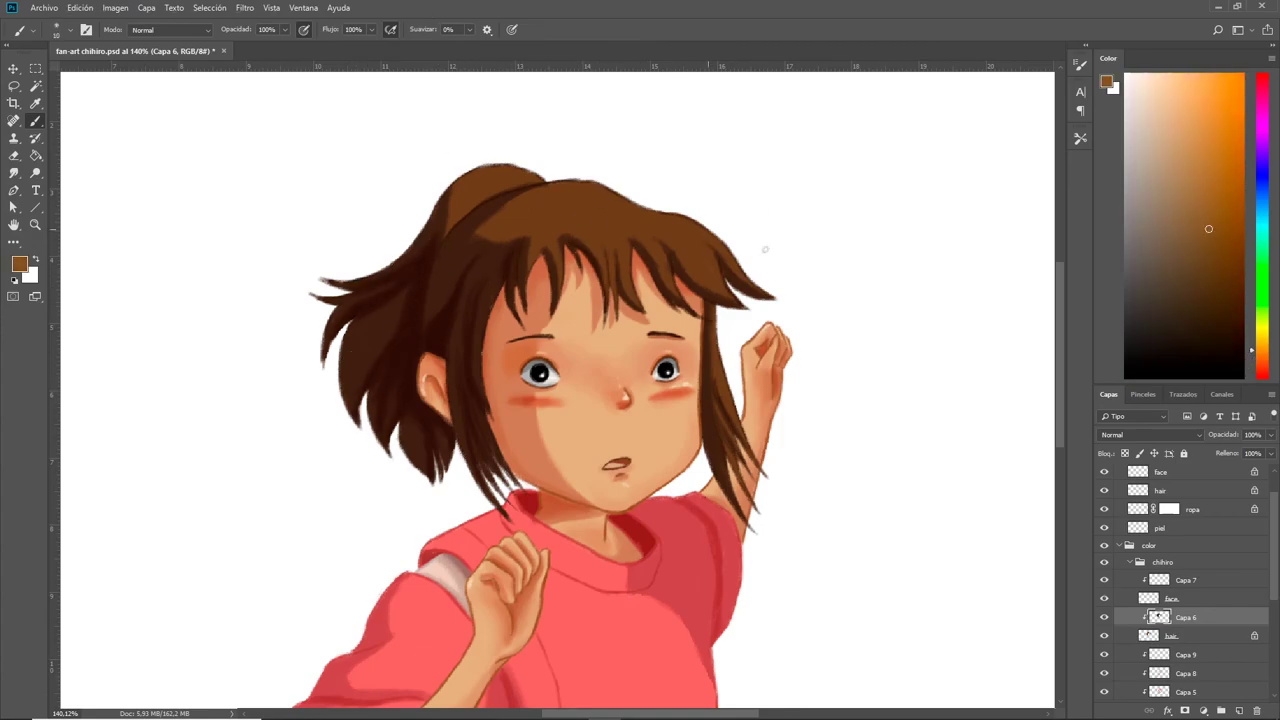
key("ctrl+shift+alt+n")
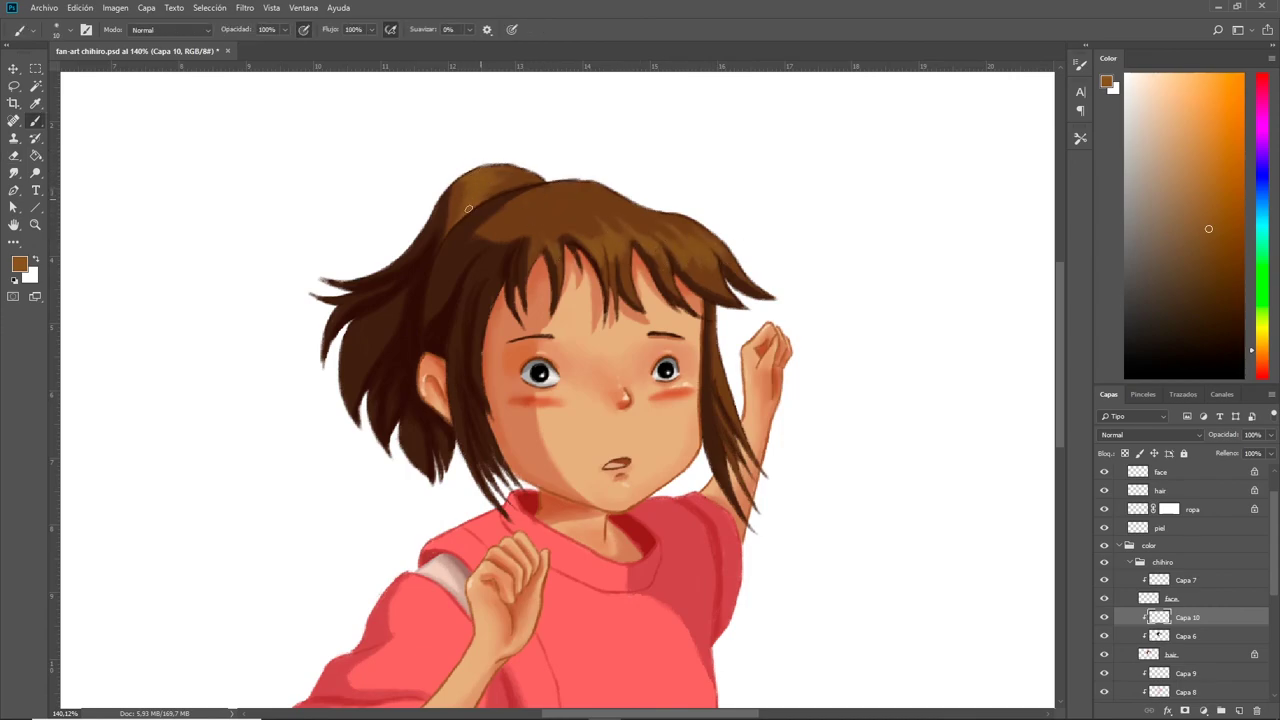
scroll(468, 209, "down", 3)
scroll(600, 330, "up", 2)
scroll(741, 311, "up", 2)
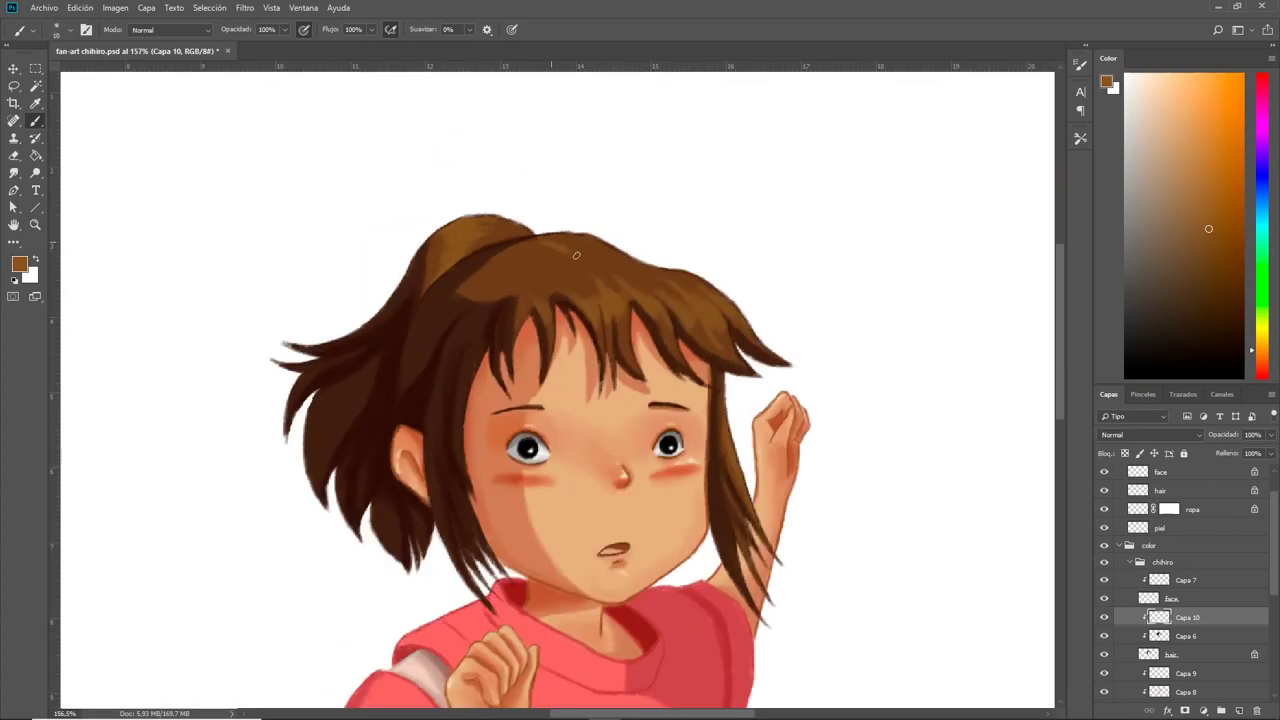
mouse_move(536, 242)
left_mouse_down()
mouse_move(586, 229)
mouse_move(533, 297)
left_mouse_up()
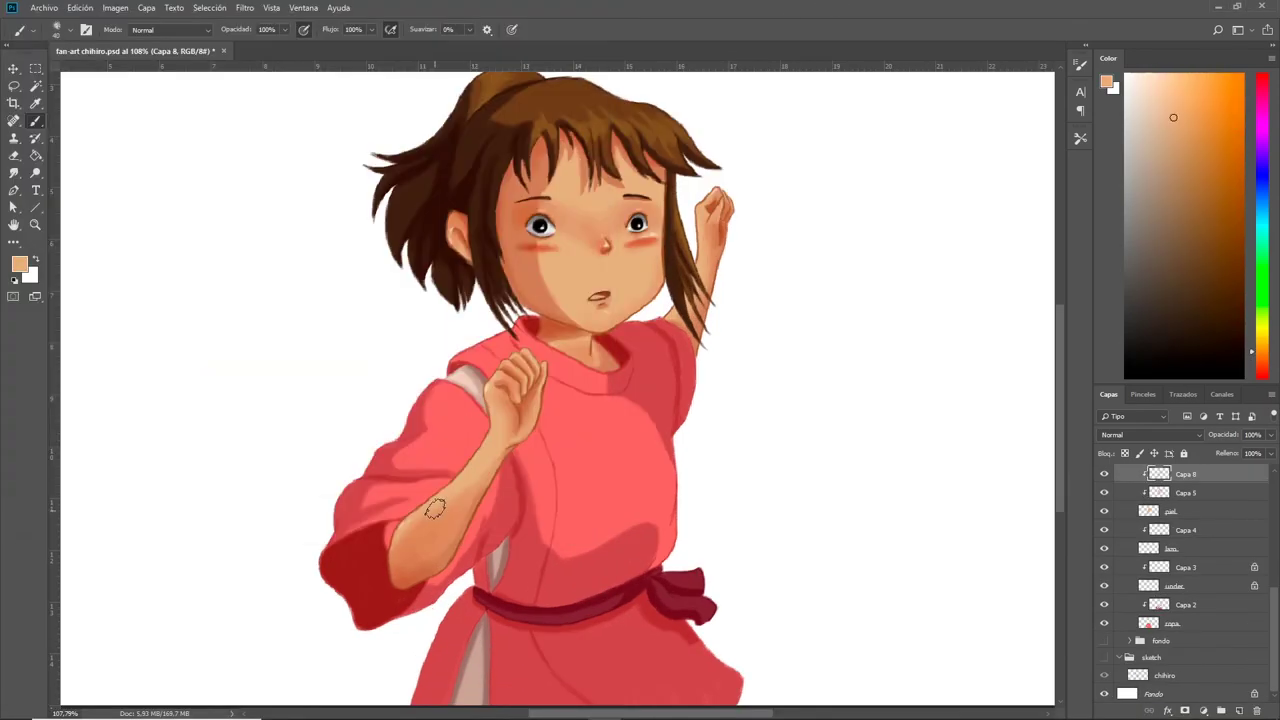
- Create clipped layer Capa 11 above the Capa 2 dress shading, with a smaller brush
left_click(412, 568, "alt")
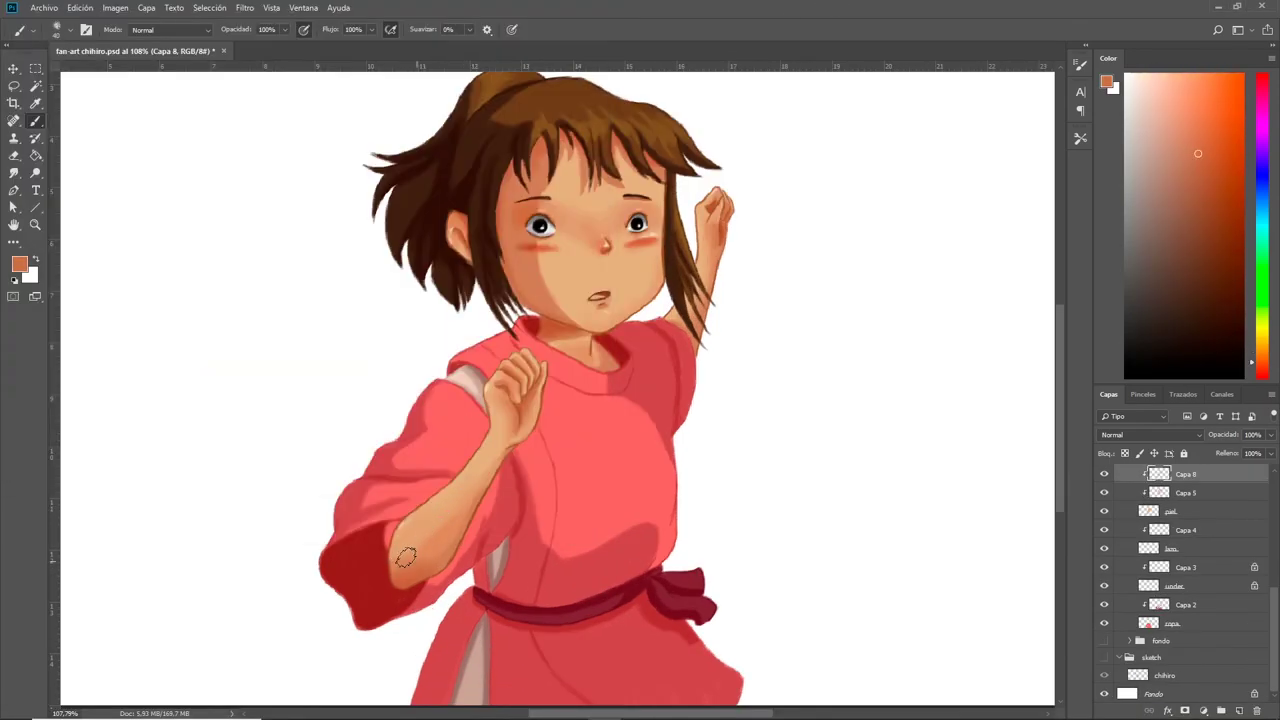
left_click(465, 515, "alt")
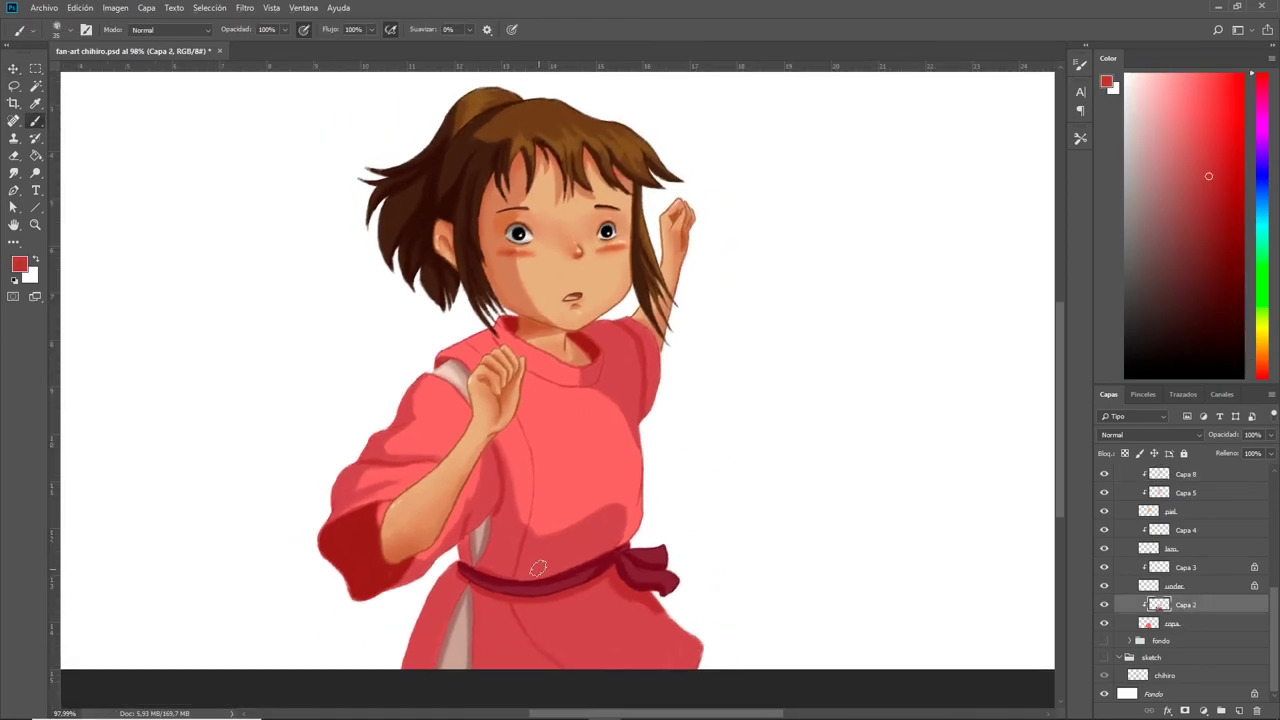
key("ctrl+shift+alt+n")
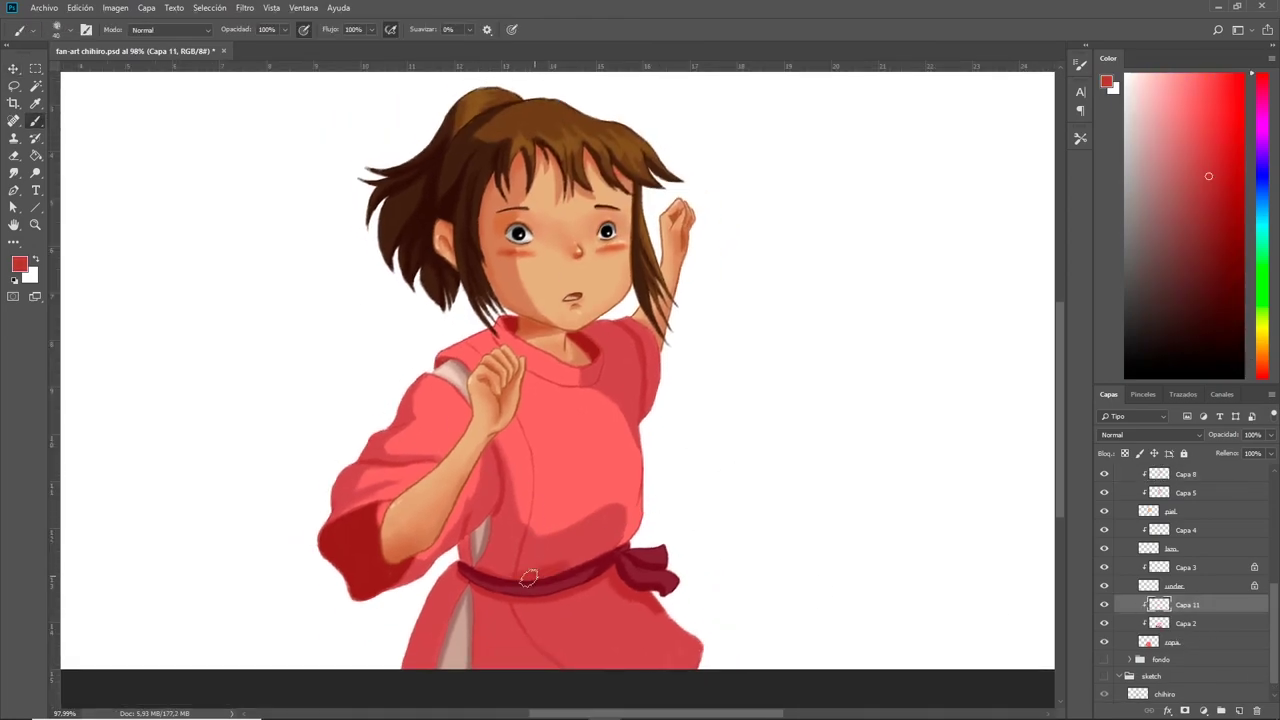
key("bracketleft")
- Sample lighter and darker dress reds with a larger brush for broad dress shading
left_click(565, 543, "alt")
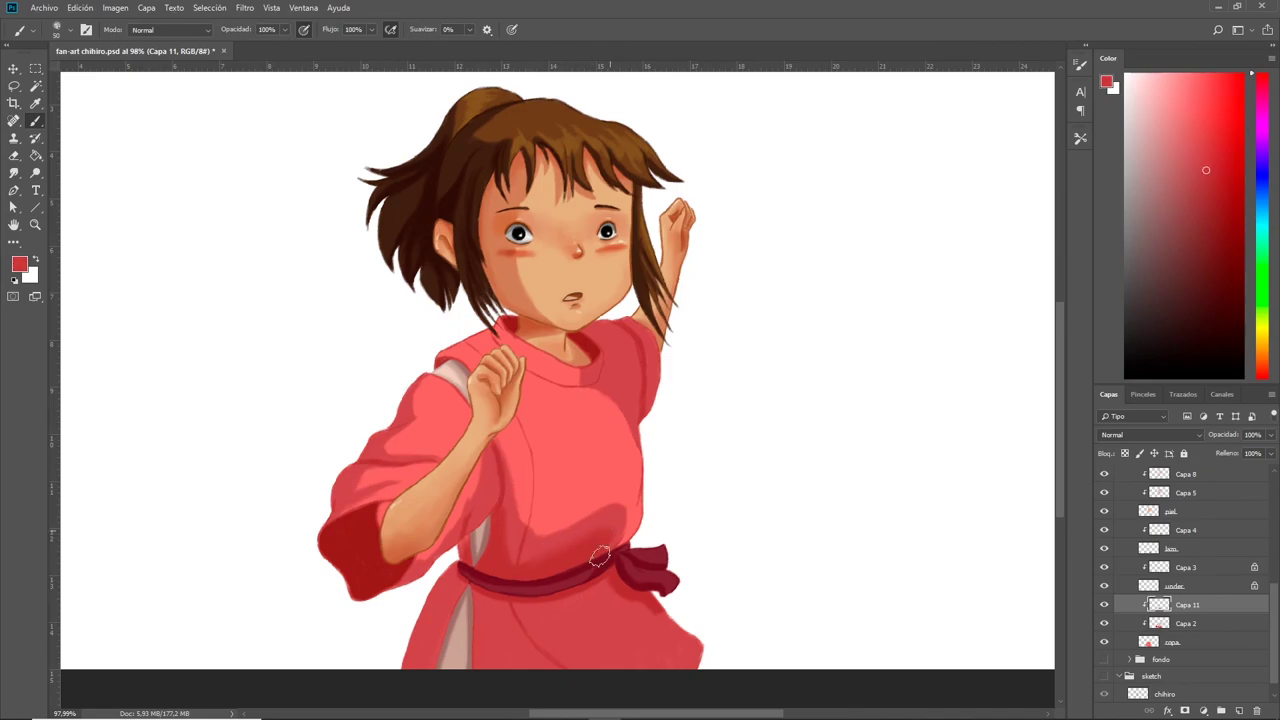
key("bracketright")
key("bracketright")
left_click(613, 351, "alt")
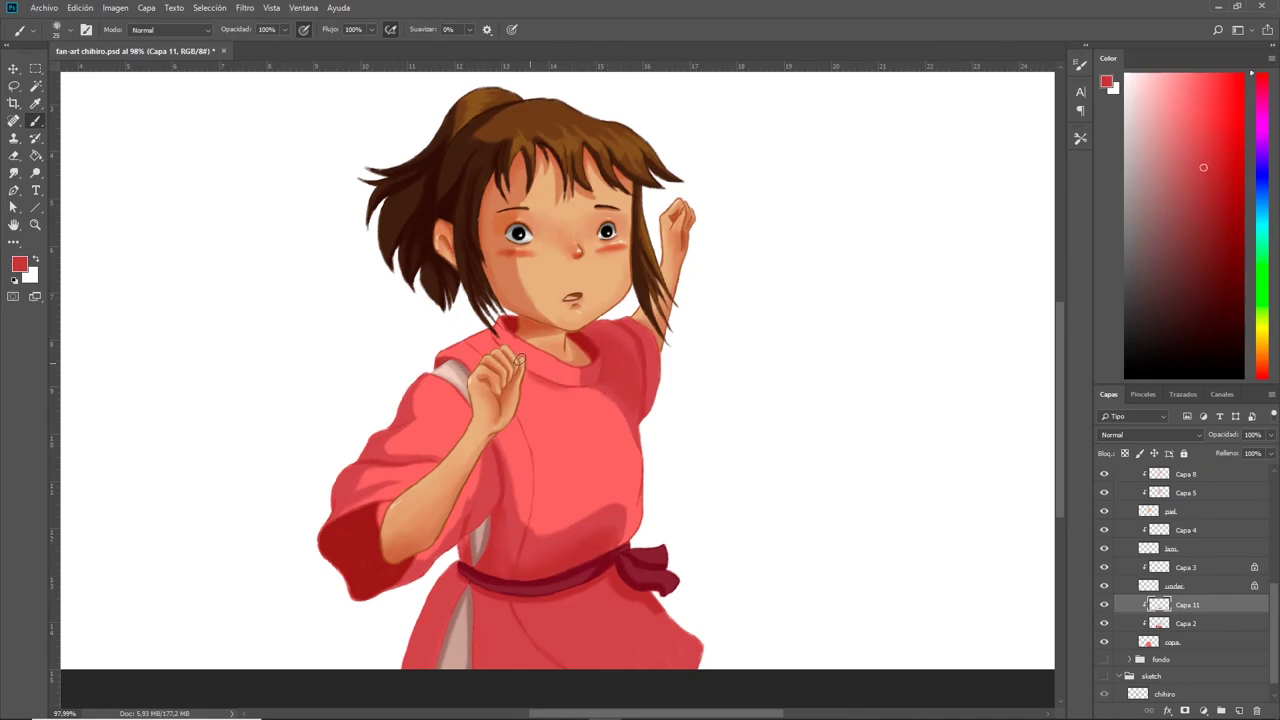
left_click(552, 374, "alt")
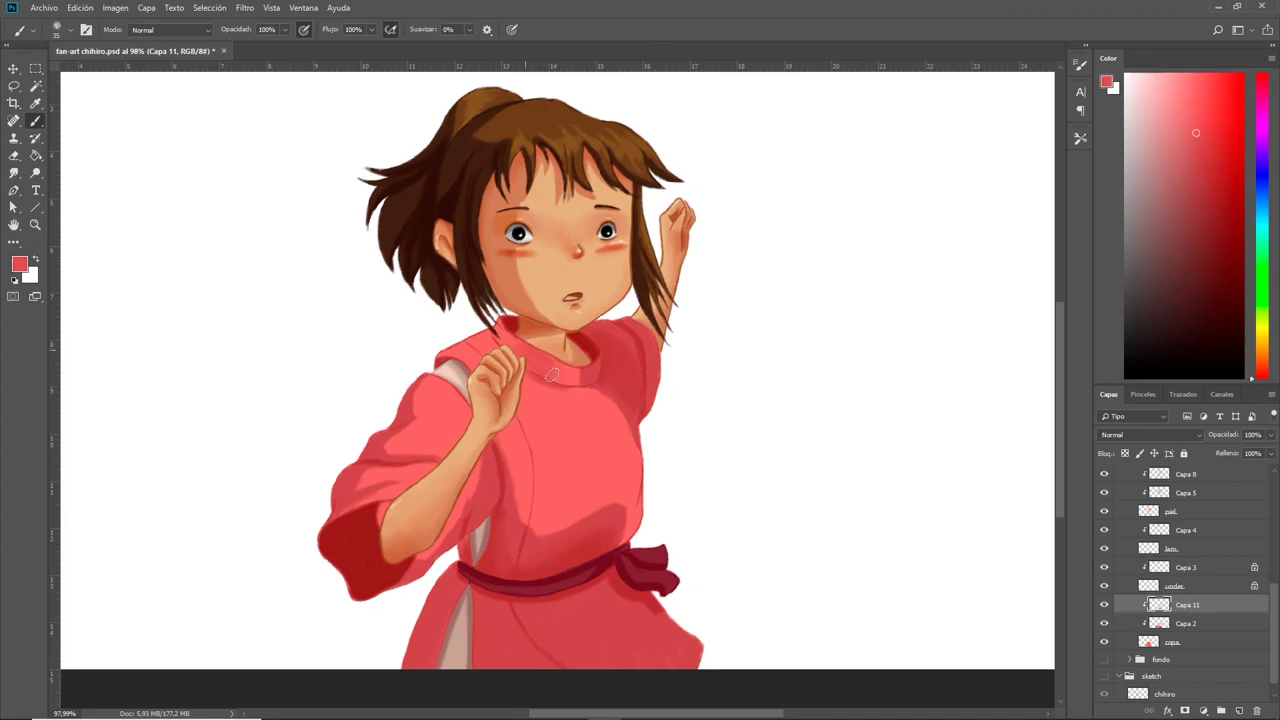
left_click(632, 510, "alt")
key("bracketright")
key("bracketright")
key("bracketright")
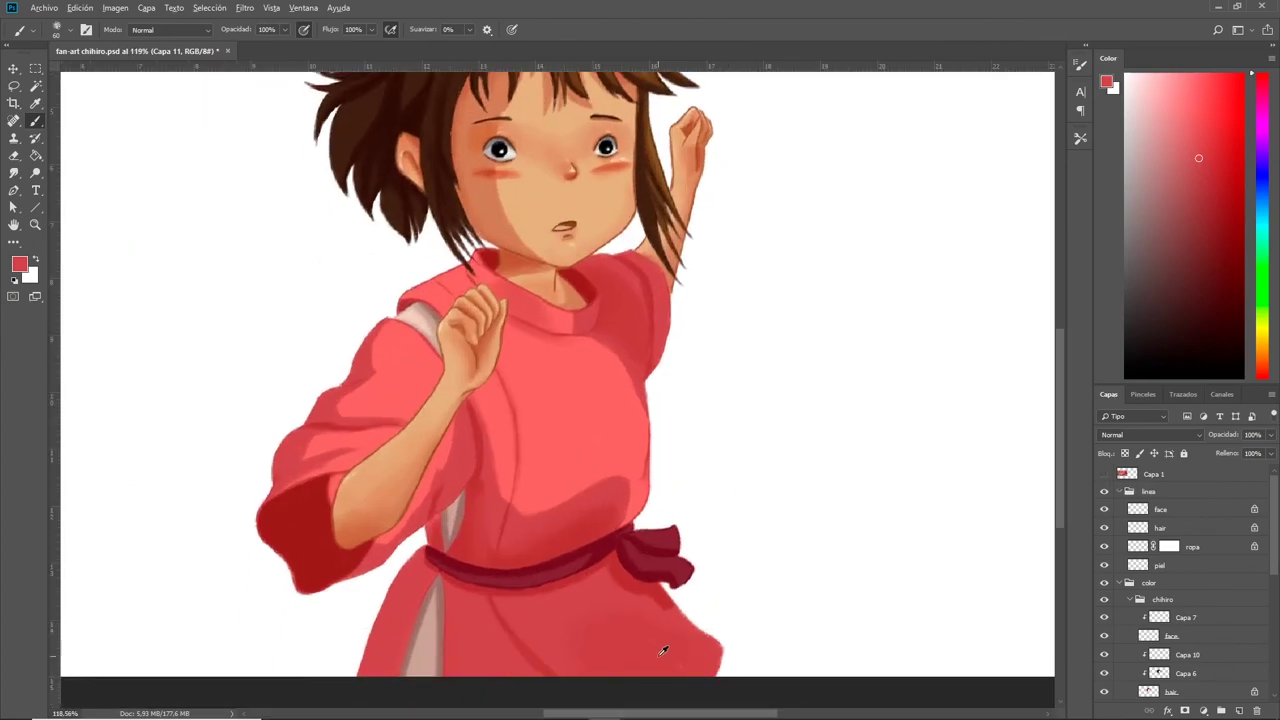
left_click(643, 590, "alt")
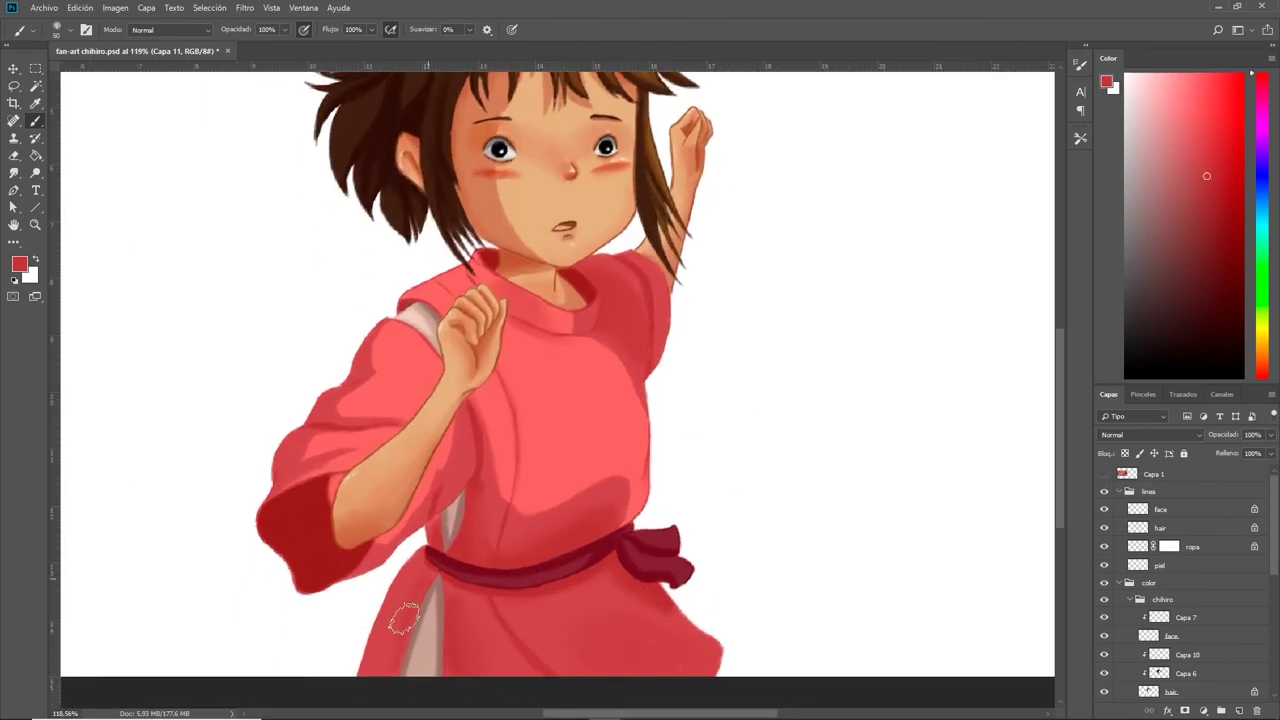
- Resample dress reds and a light pink for highlights, then set up Capa 12 above
left_click(382, 345, "alt")
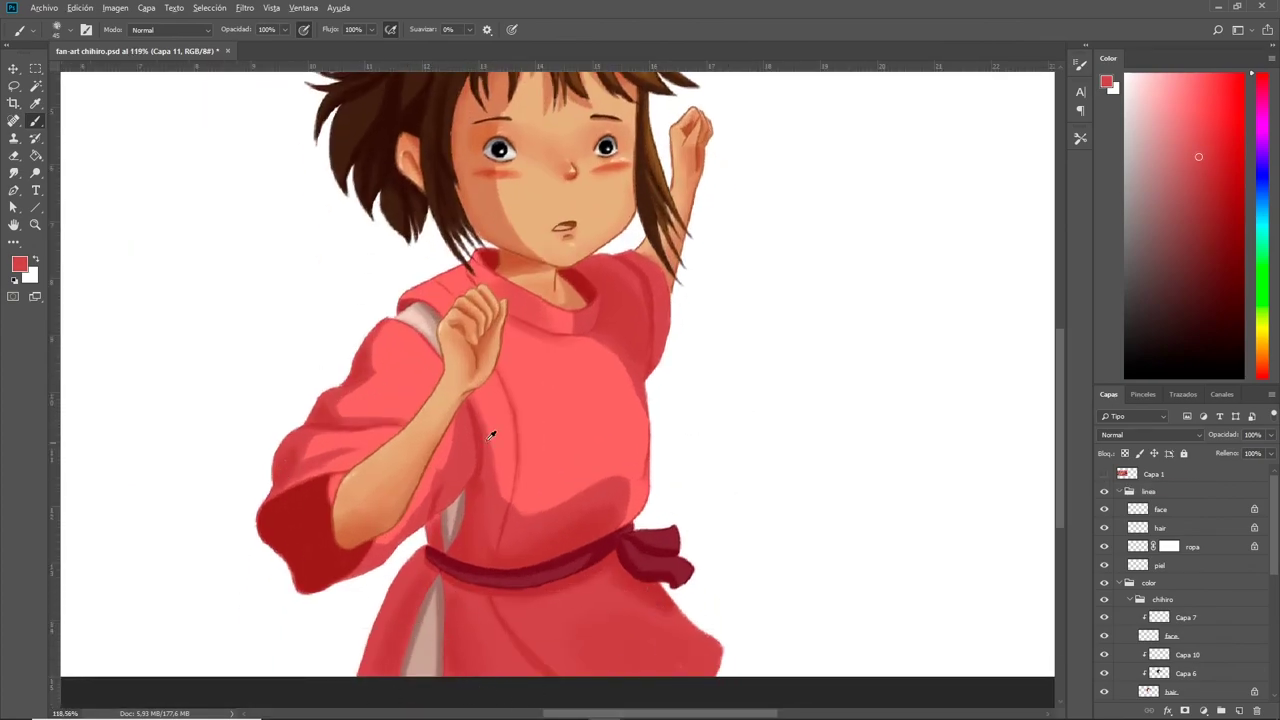
left_click(461, 463, "alt")
left_click(367, 447, "alt")
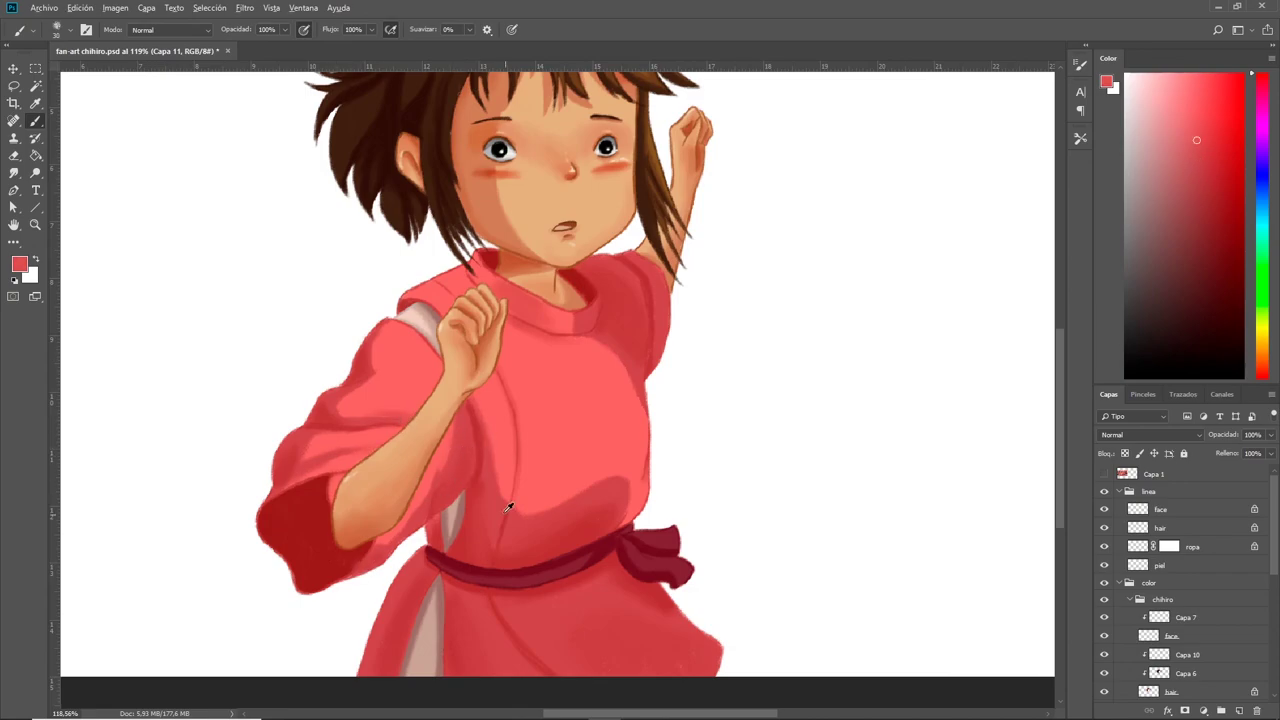
left_click(617, 468, "alt")
left_click(519, 331, "alt")
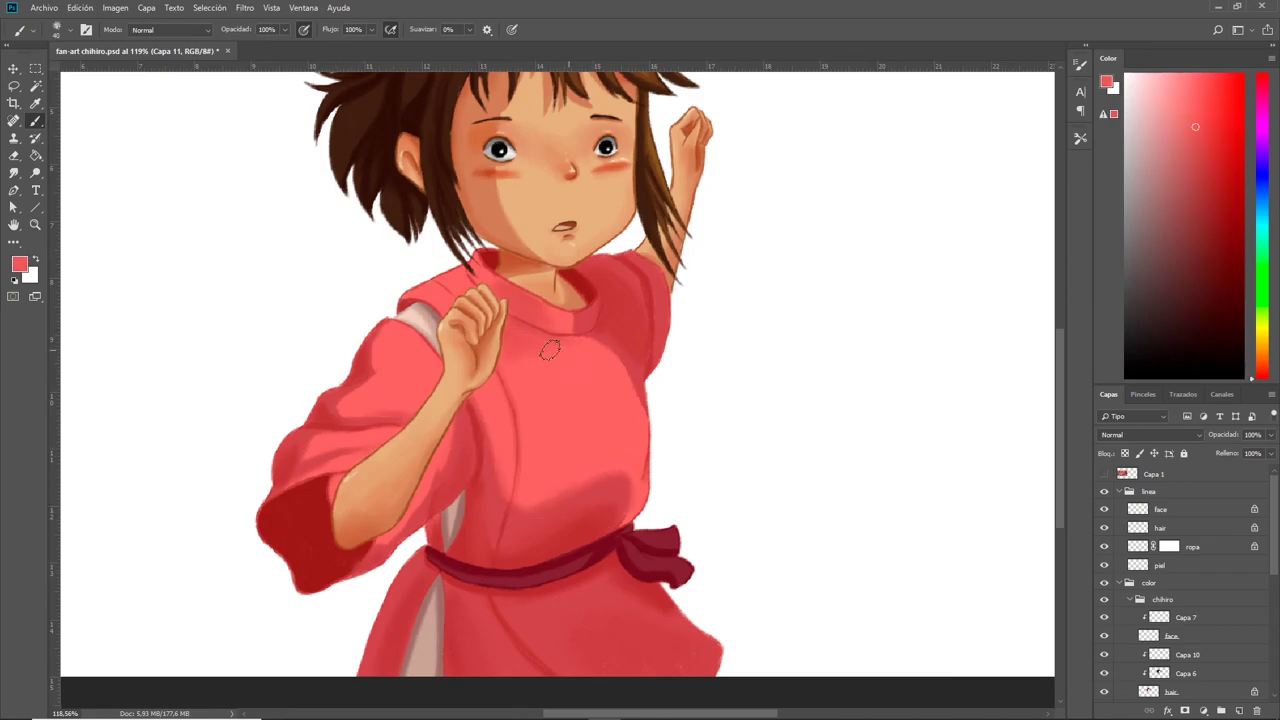
left_click(558, 364, "alt")
left_click(553, 310, "ctrl")
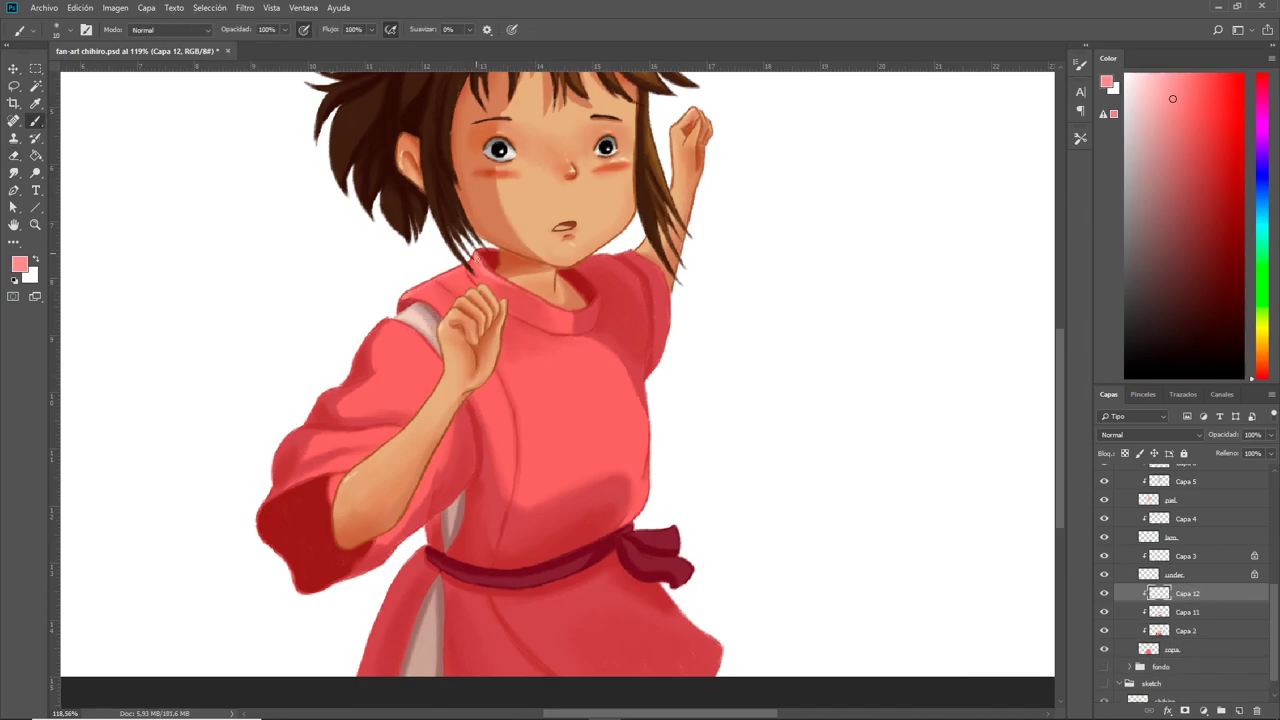
- Shade the left sleeve in dark and brighter reds, toggling between shading and highlight layers
key("bracketright")
key("bracketright")
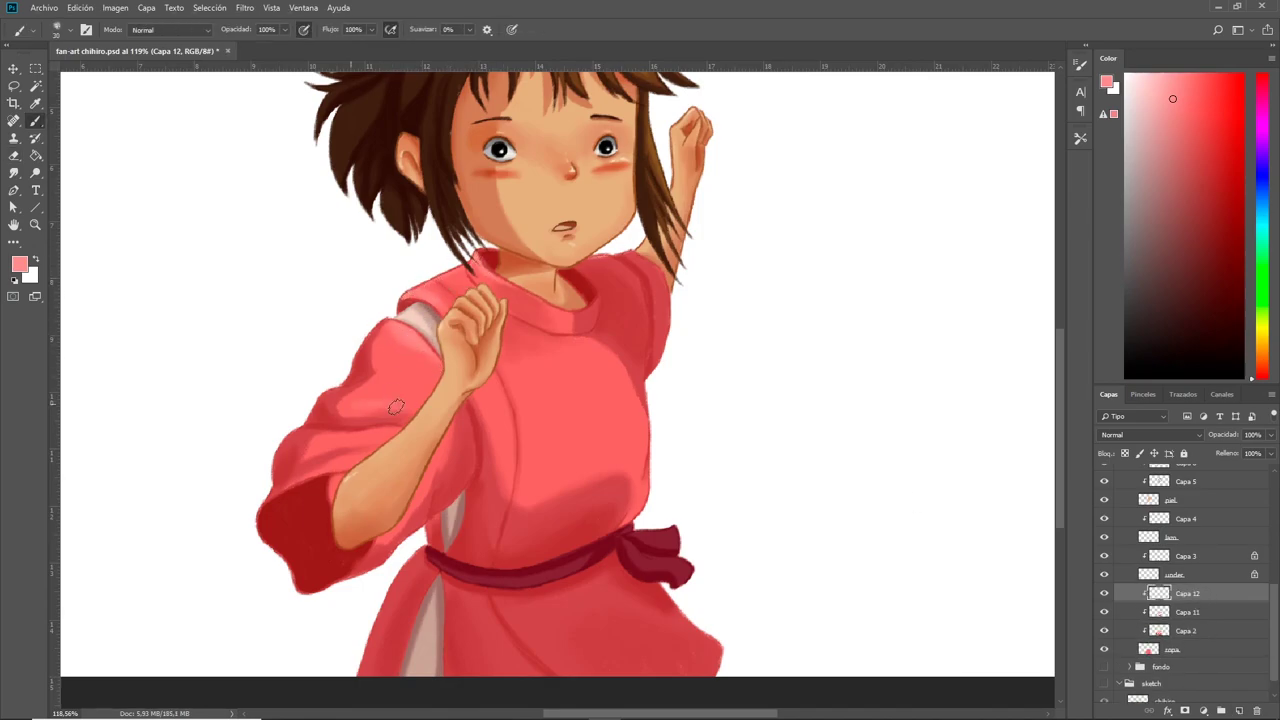
left_click(317, 521, "alt")
left_click(284, 502, "ctrl")
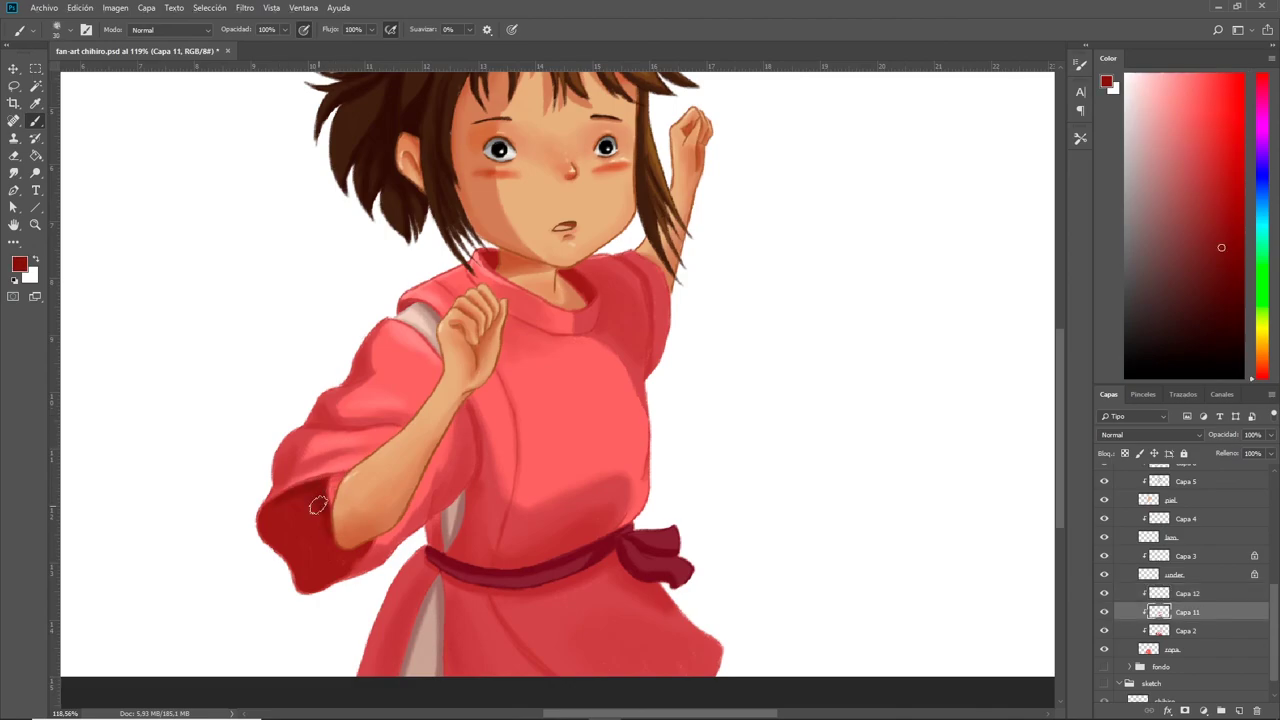
left_click(295, 528, "alt")
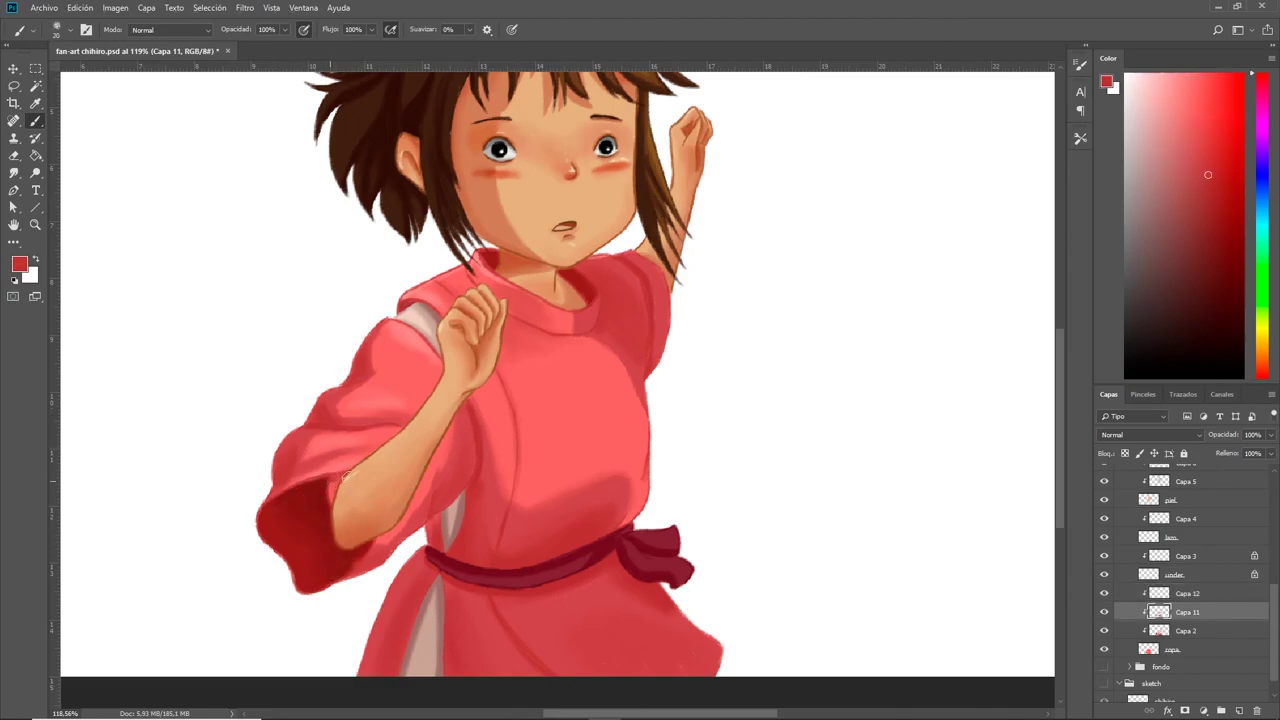
left_click(470, 528, "ctrl")
left_click(470, 528, "alt")
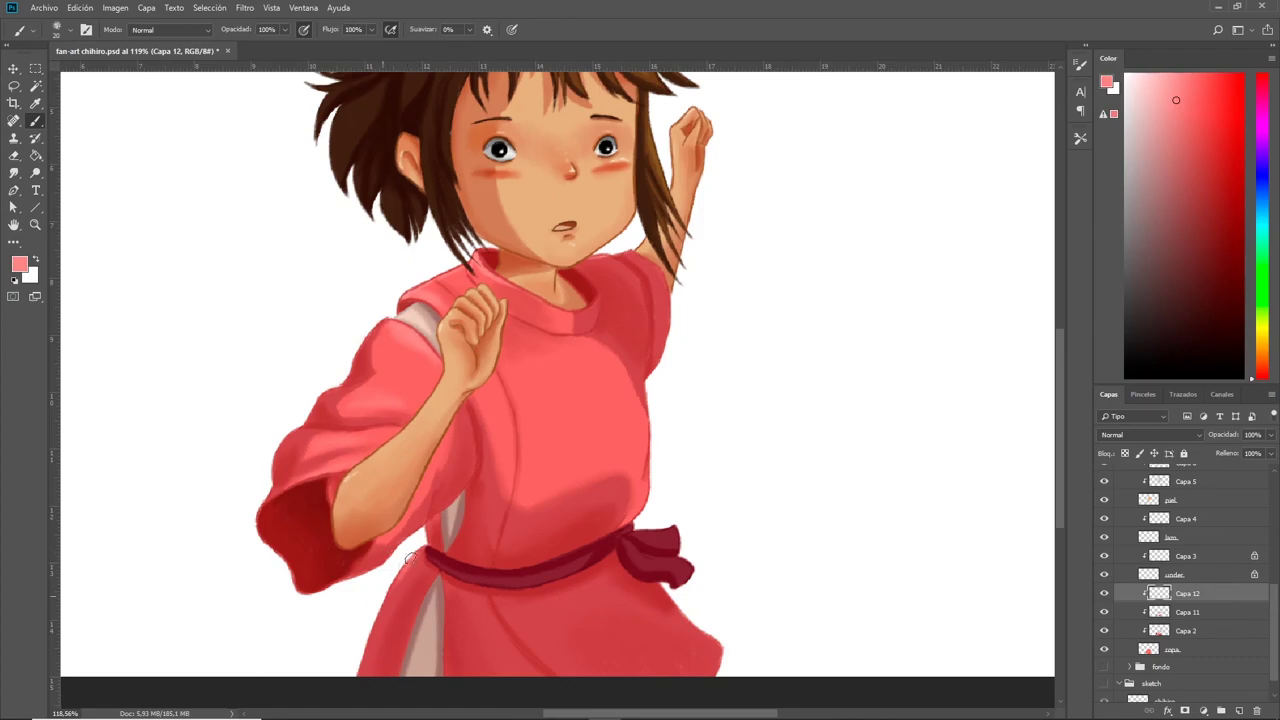
scroll(380, 517, "down", 2)
left_click(477, 540, "ctrl")
left_click(477, 540, "alt")
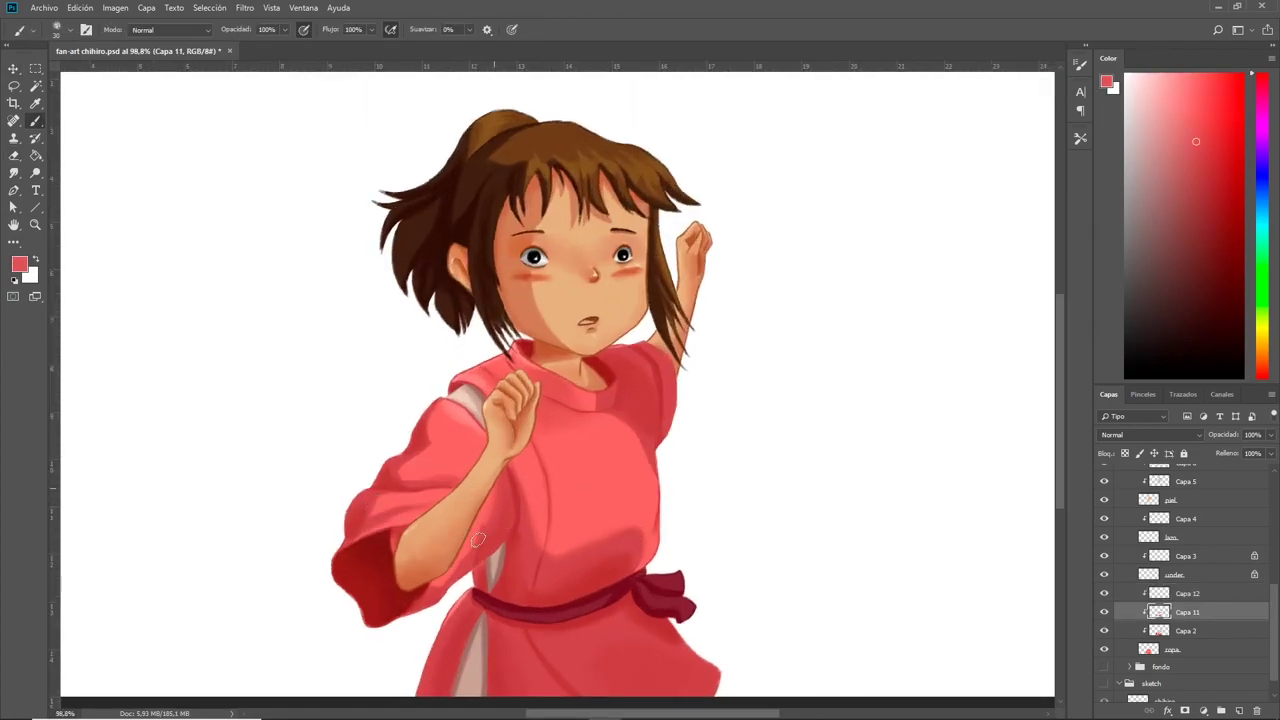
- Add a darker red collar shadow and light salmon highlights, then recentre the figure
left_click(422, 450, "alt")
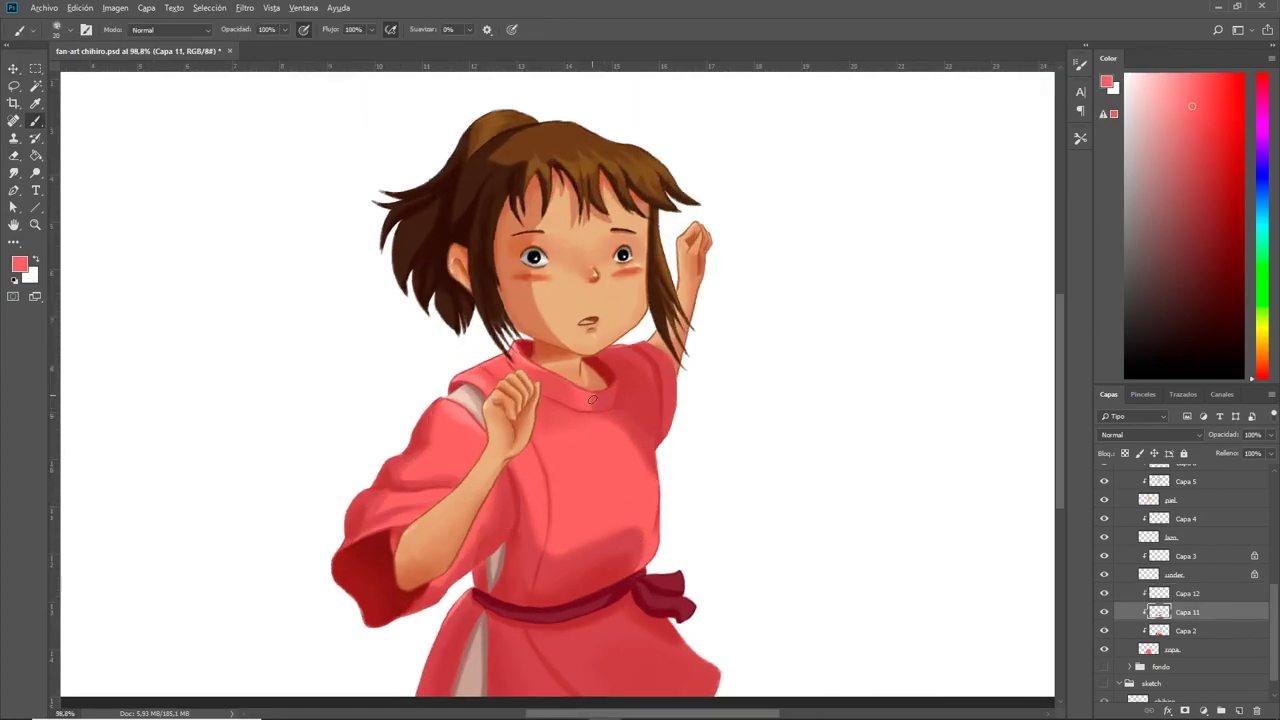
left_click(651, 465, "alt")
left_click(655, 367, "alt")
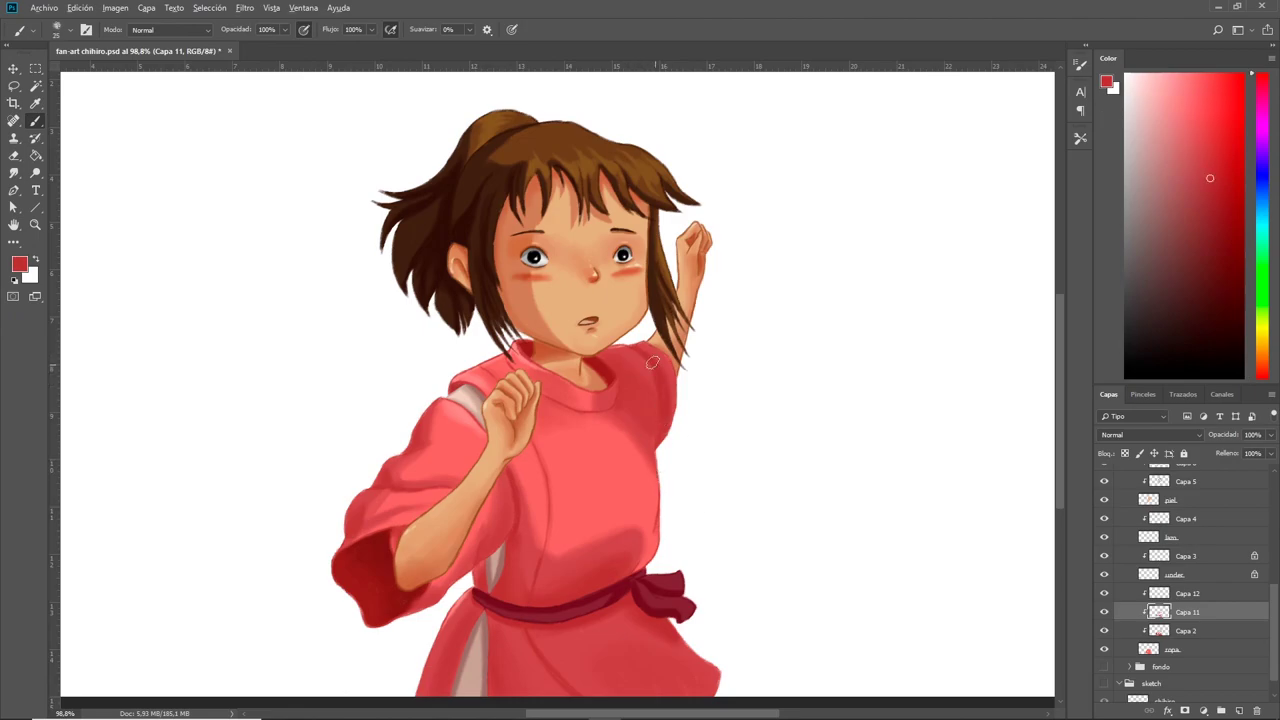
left_click(652, 362, "alt")
left_click(1165, 593)
left_click(1165, 611)
left_click(704, 660, "alt")
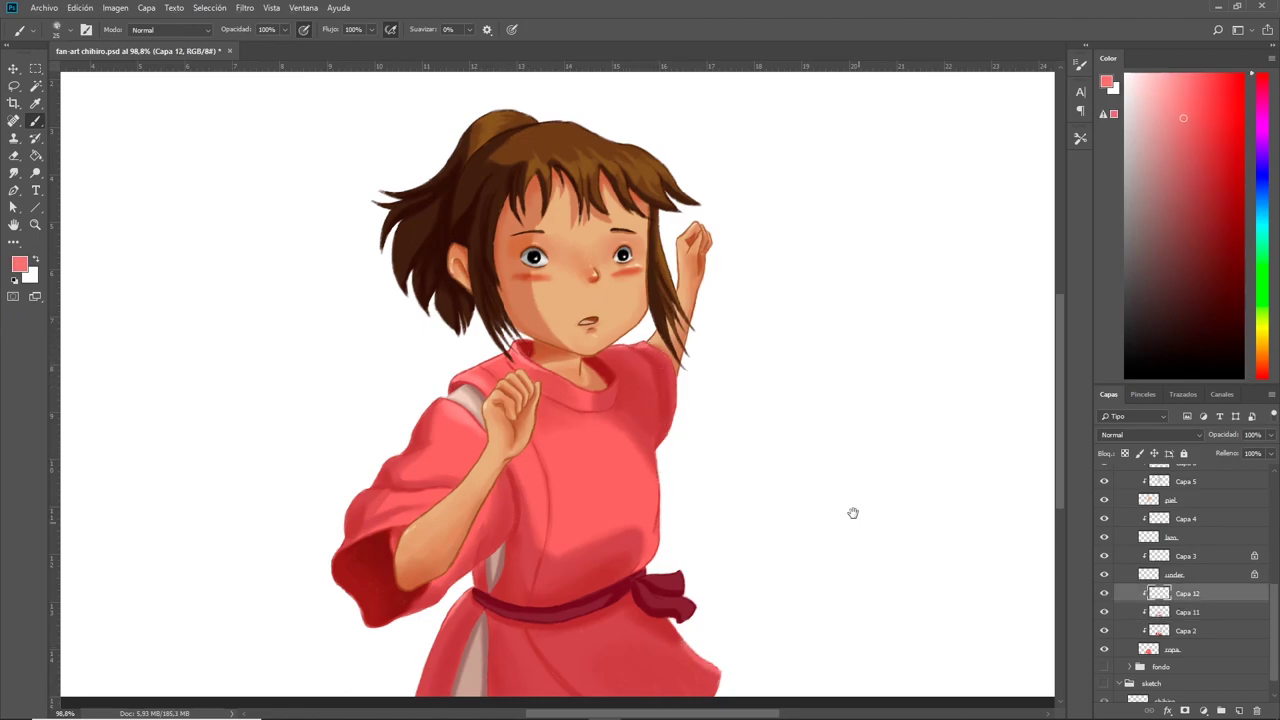
left_click_drag(851, 514, 864, 480)
- Add clipped layer Capa 13 for the sash and sample its dark red, crimson and pink tones
key("alt+bracketright")
key("alt+bracketright")
key("alt+bracketright")
key("ctrl+shift+alt+n")
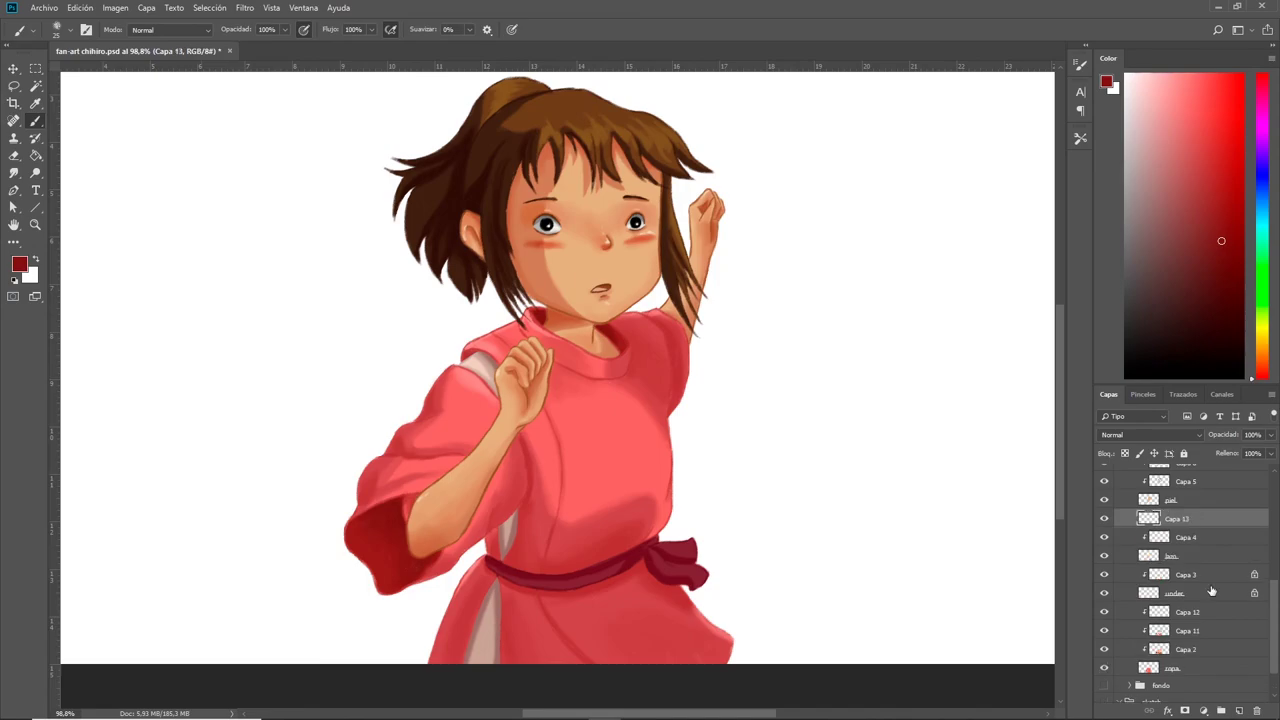
left_click(654, 549, "alt")
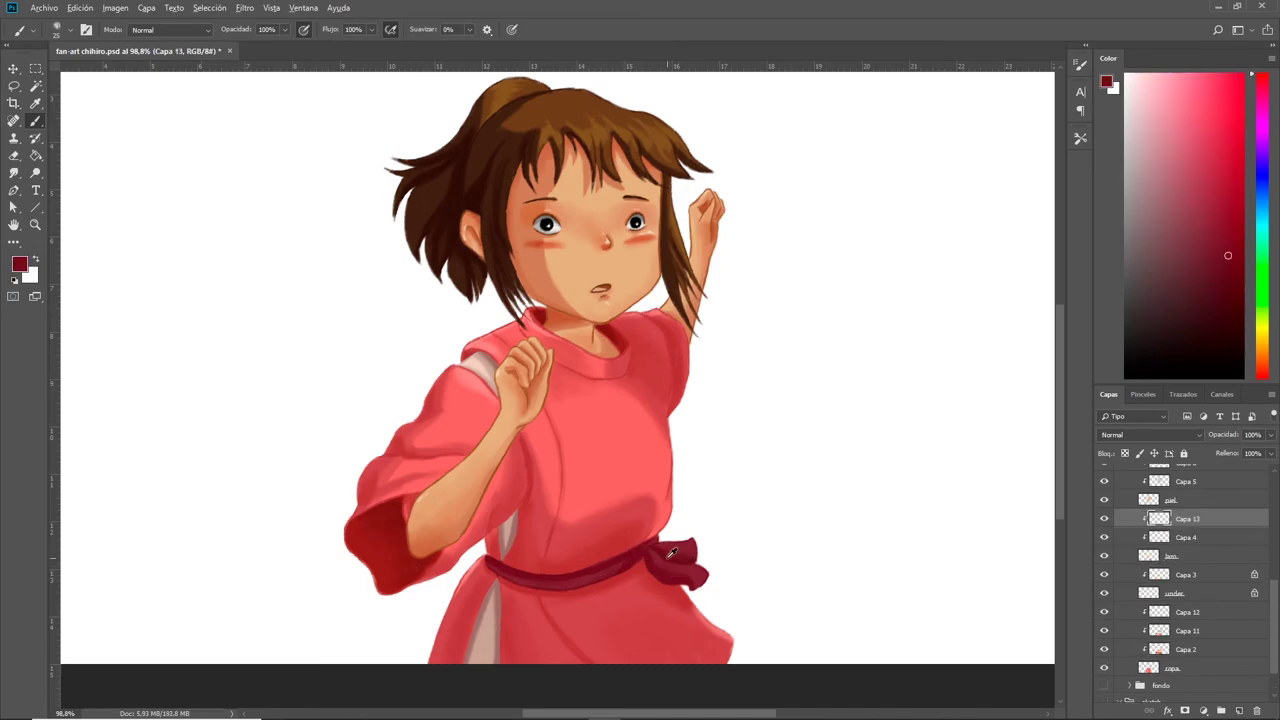
left_click(590, 573, "alt")
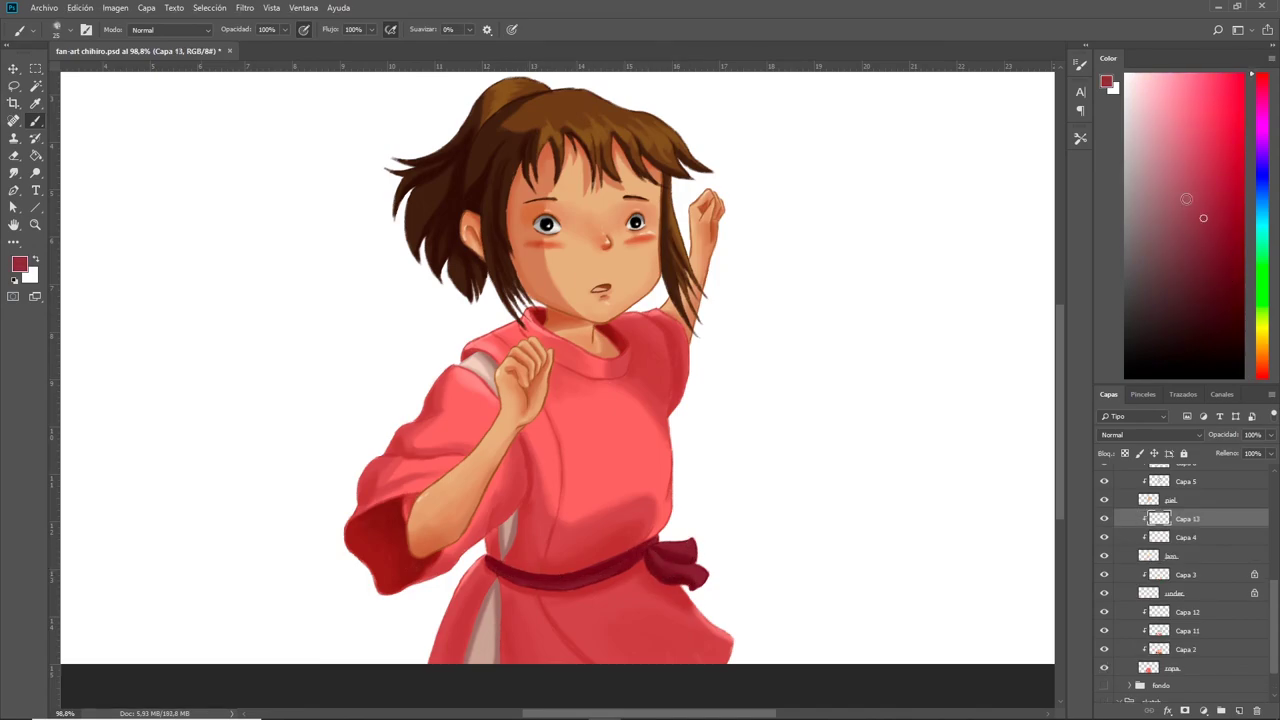
left_click(686, 541, "alt")
key("bracketleft")
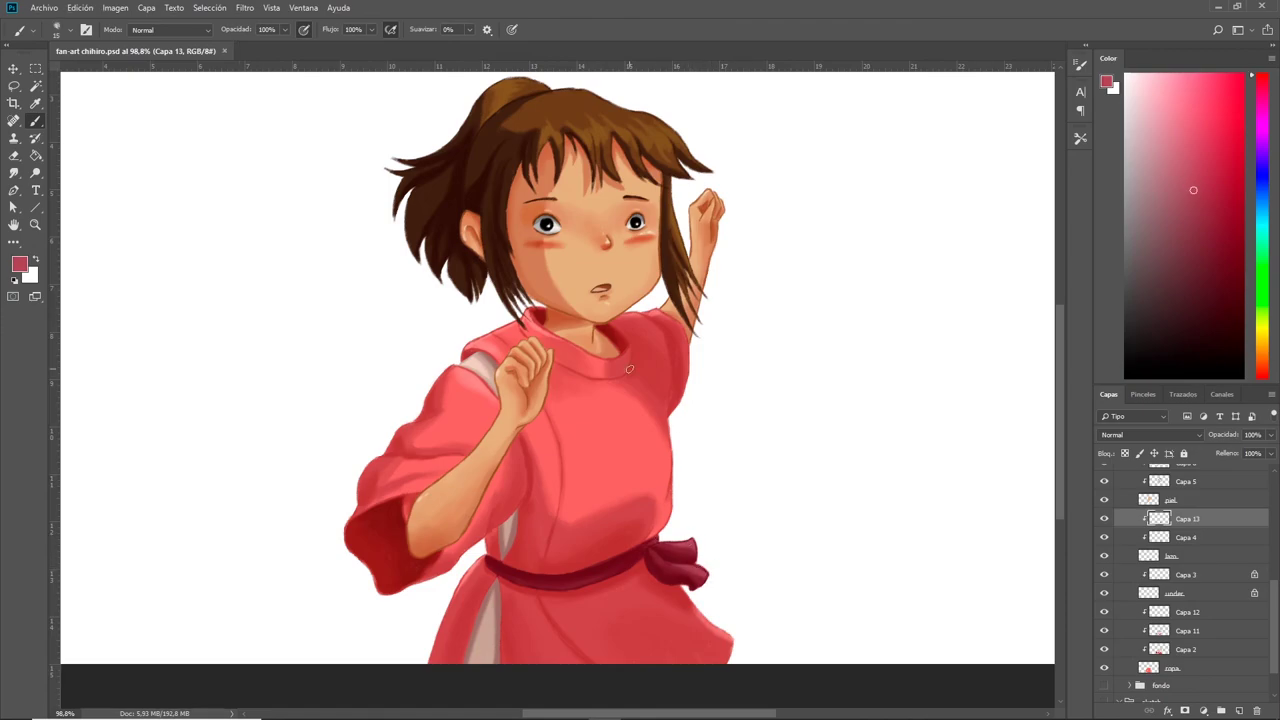
- On Capa 3, shade the white under-robe strip below the belt with muted pink
key("alt+bracketleft")
key("alt+bracketleft")
key("alt+bracketleft")
left_click(500, 600, "alt")
left_click_drag(501, 585, 485, 679)
left_click(488, 598, "alt")
left_click(481, 617, "alt")
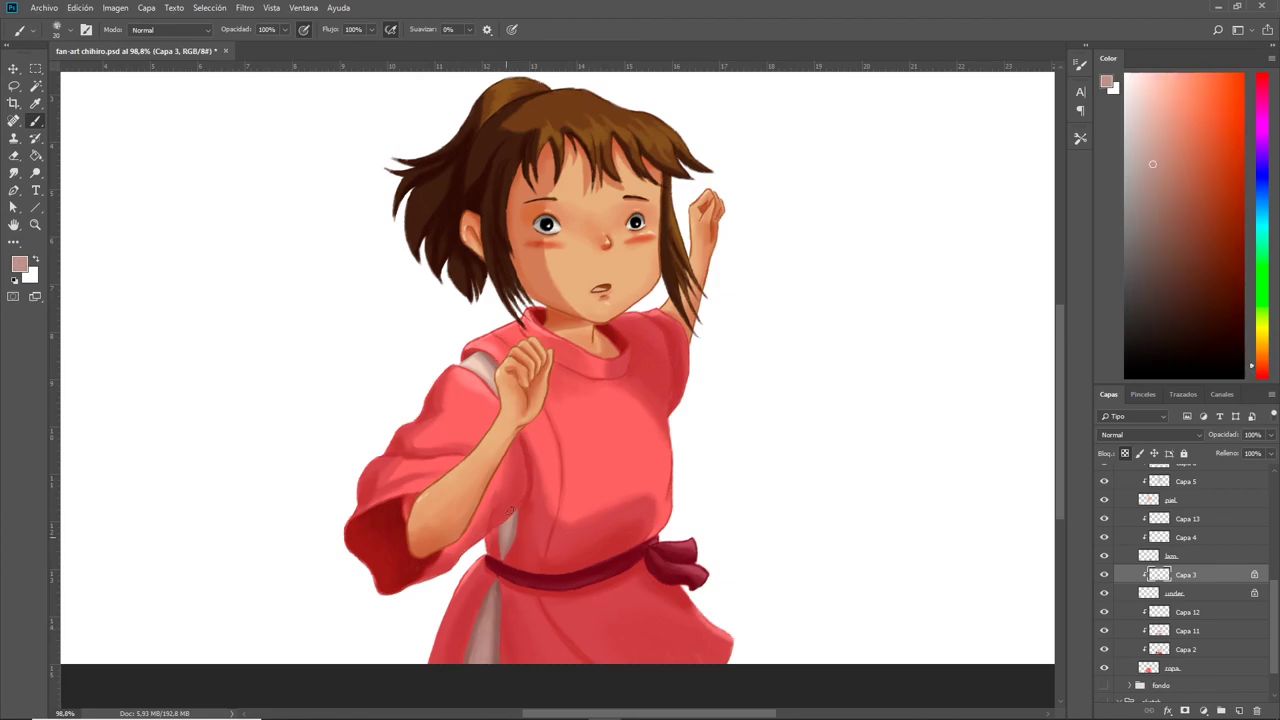
scroll(691, 410, "down", 2)
scroll(600, 370, "up", 2)
- Scroll up to view the finished Chihiro illustration
scroll(600, 370, "up", 2)
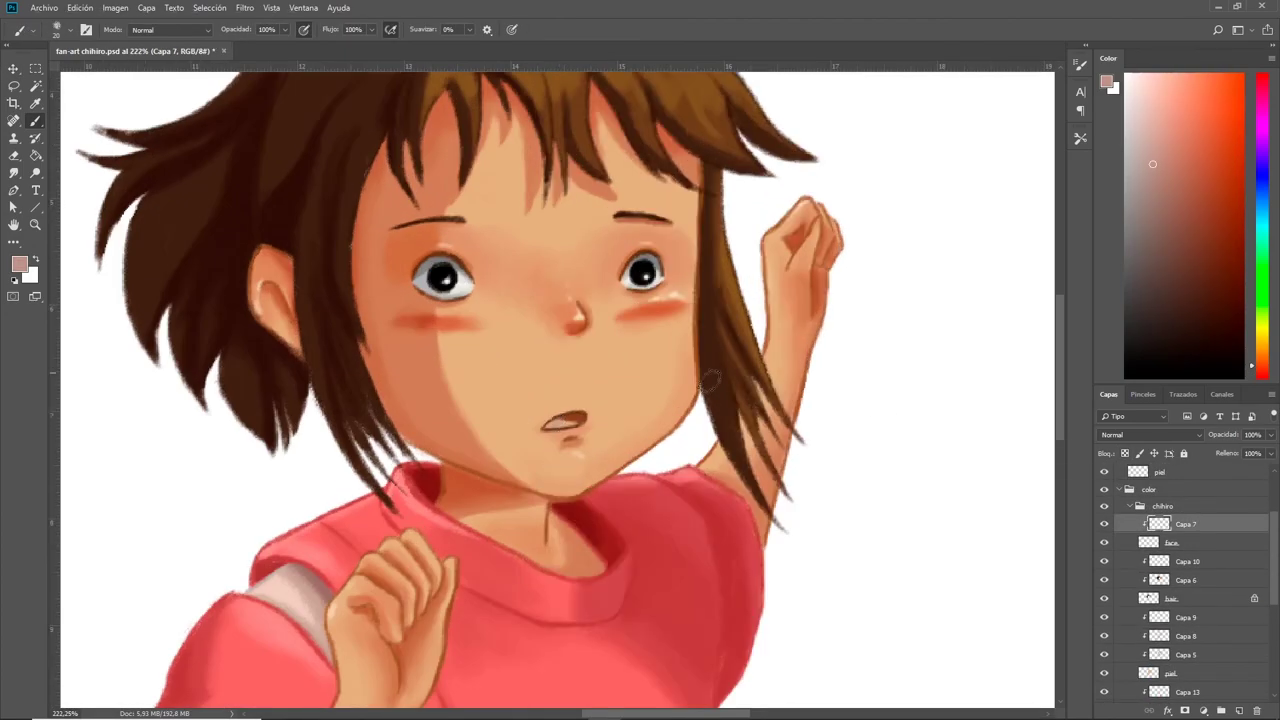